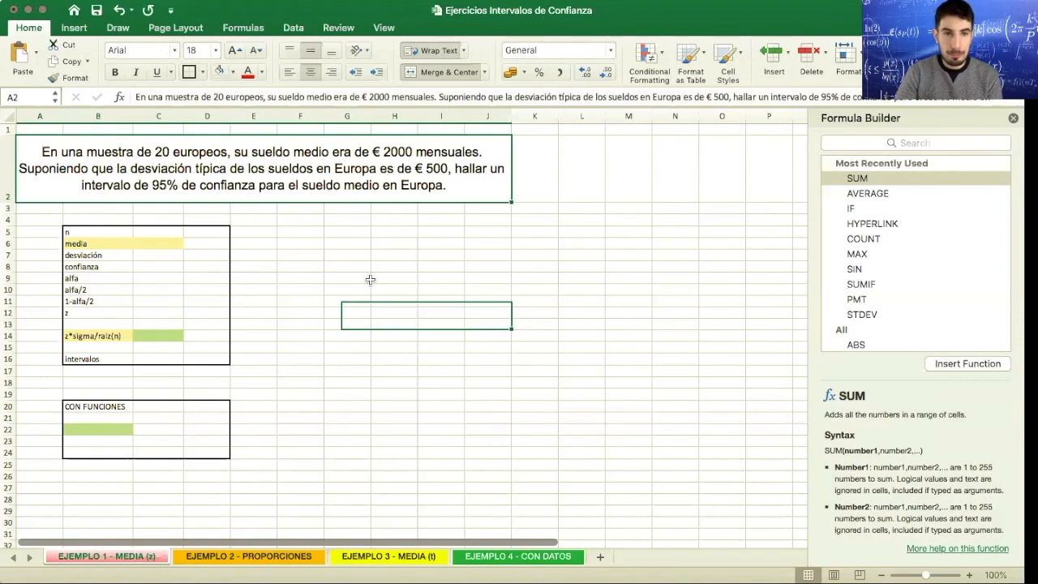
Enter the sample size n as 20 in C5 and the media as 2000 in C6
click(142, 233)
text(20)
key(Return)
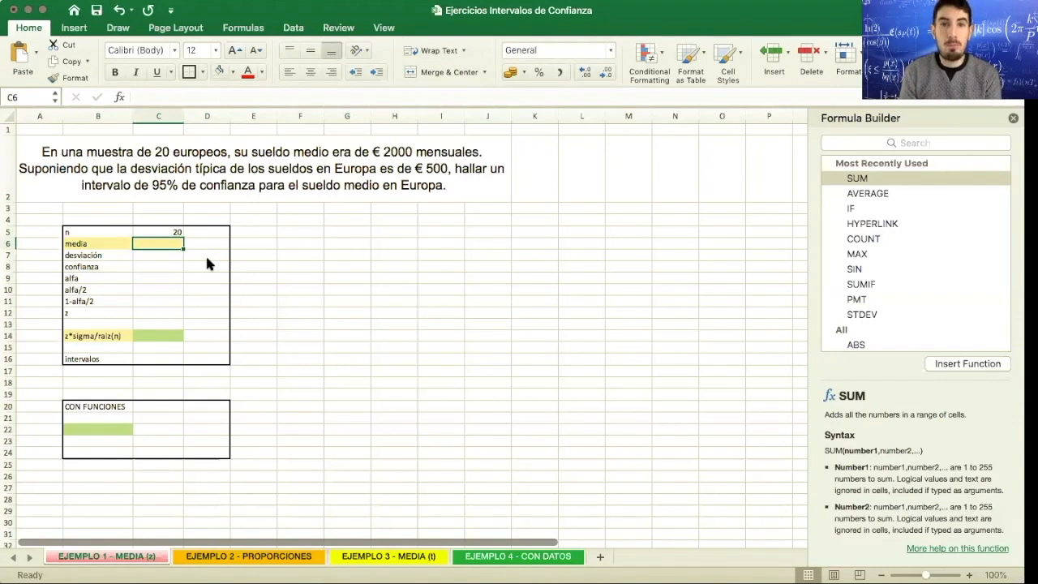
text(2000)
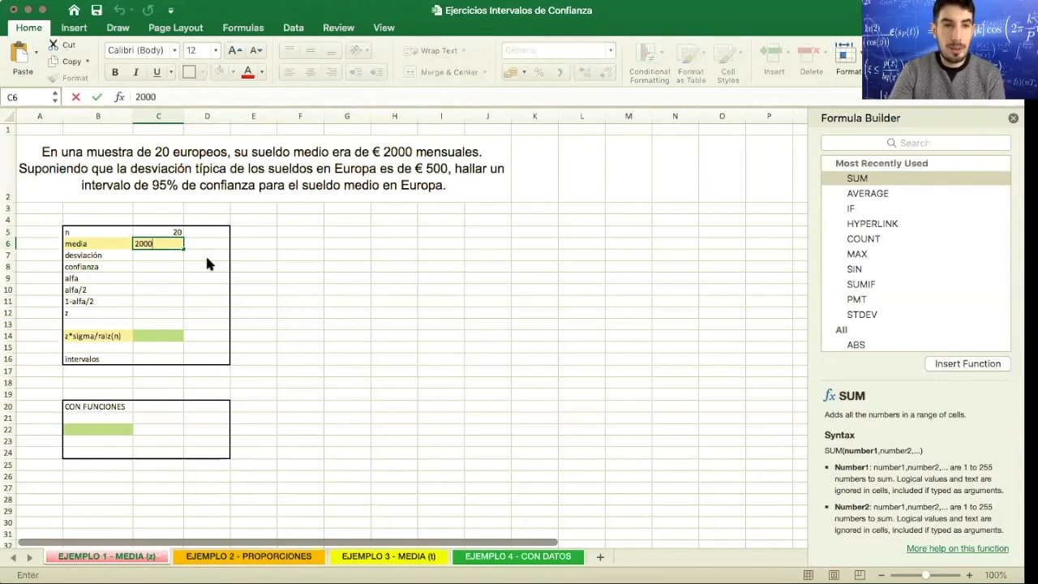
key(Return)
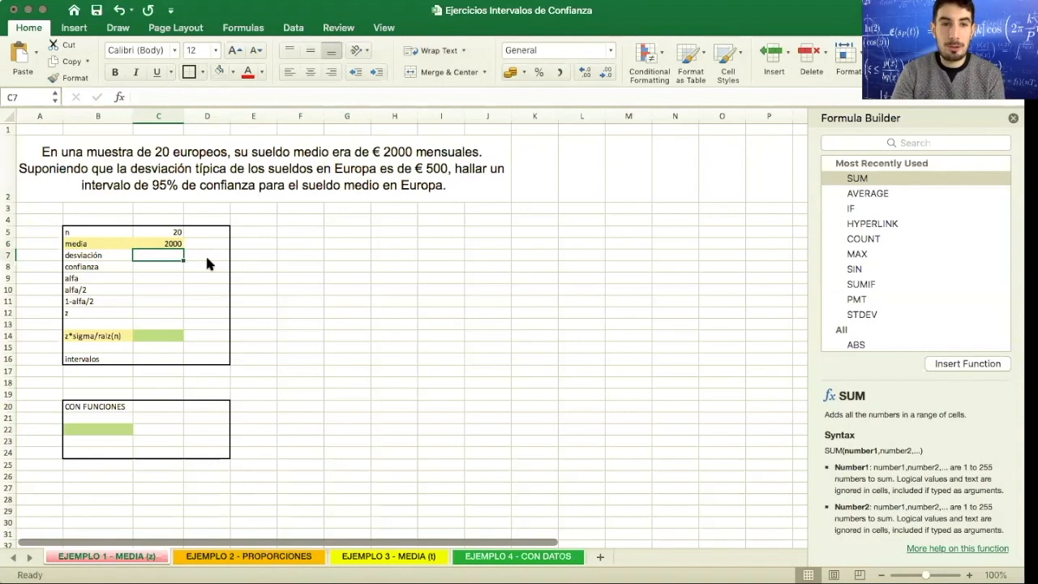
Enter the desviación as 500 in C7 and label it "sigma" in the adjacent cell D7
text(500)
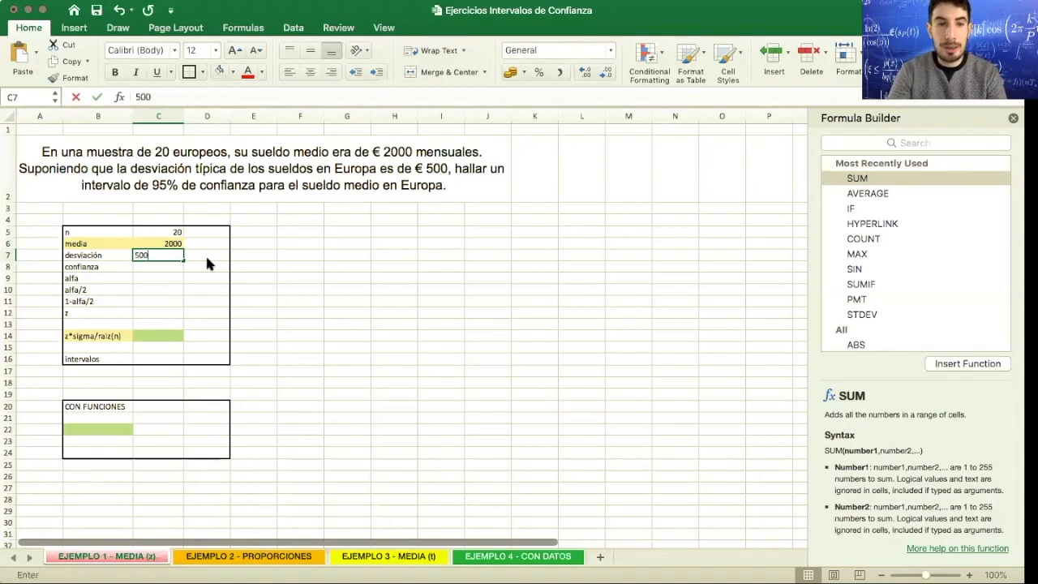
click(207, 258)
text(sigma)
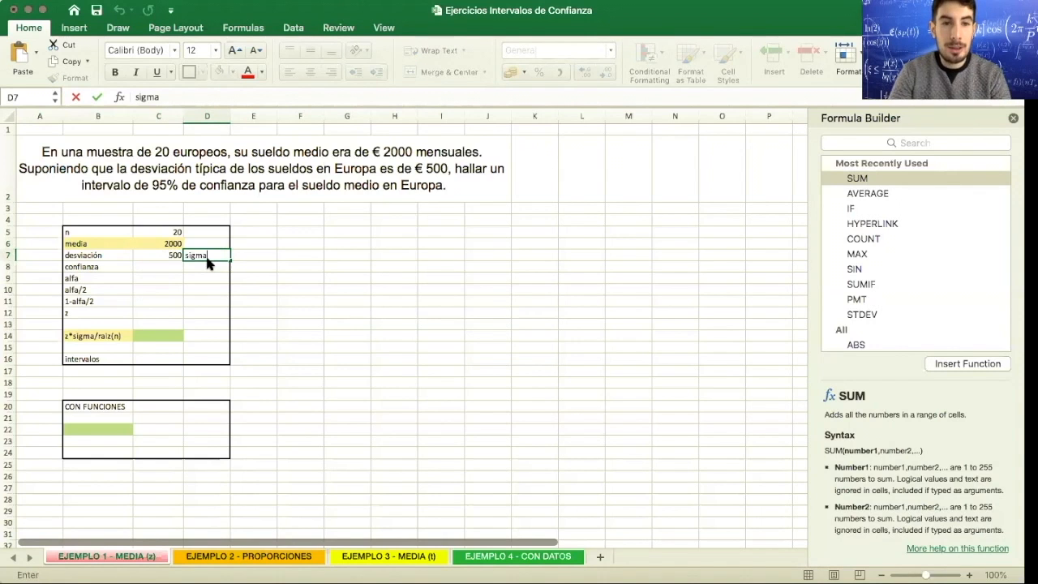
key(Return)
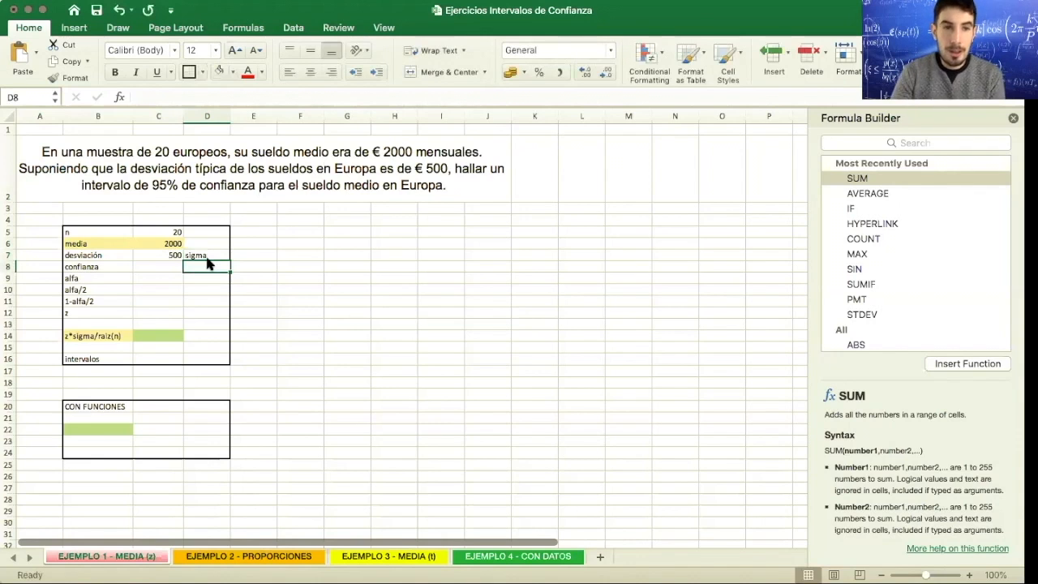
Enter the confianza as 95% in C8 and its decimal form 0.95 in D8
key(Left)
text(95%)
key(Right)
text(0.95)
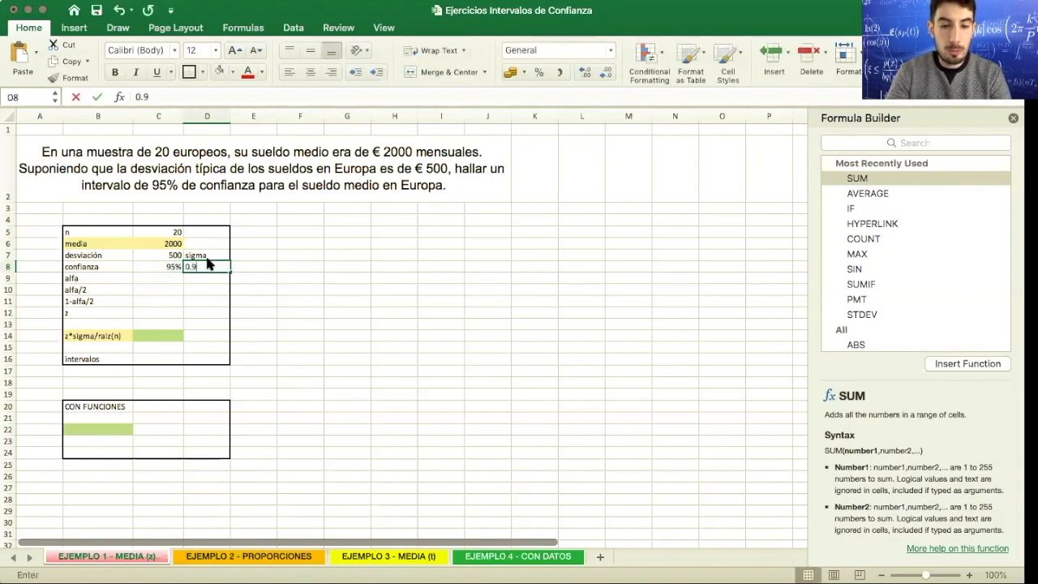
key(Return)
Enter the alfa value 0.05 in C9
click(209, 264)
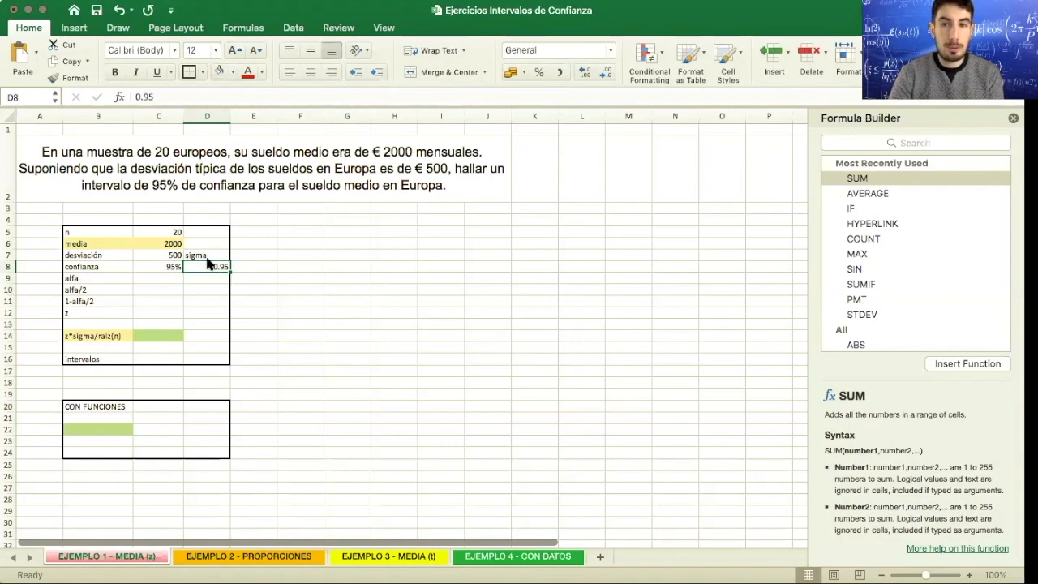
key(Down)
key(Left)
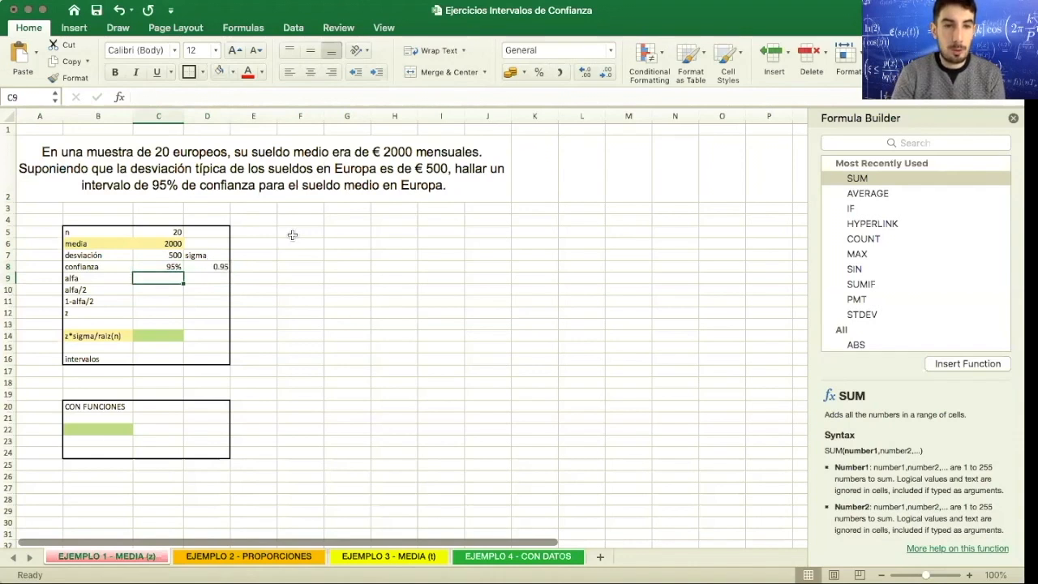
text(0.05)
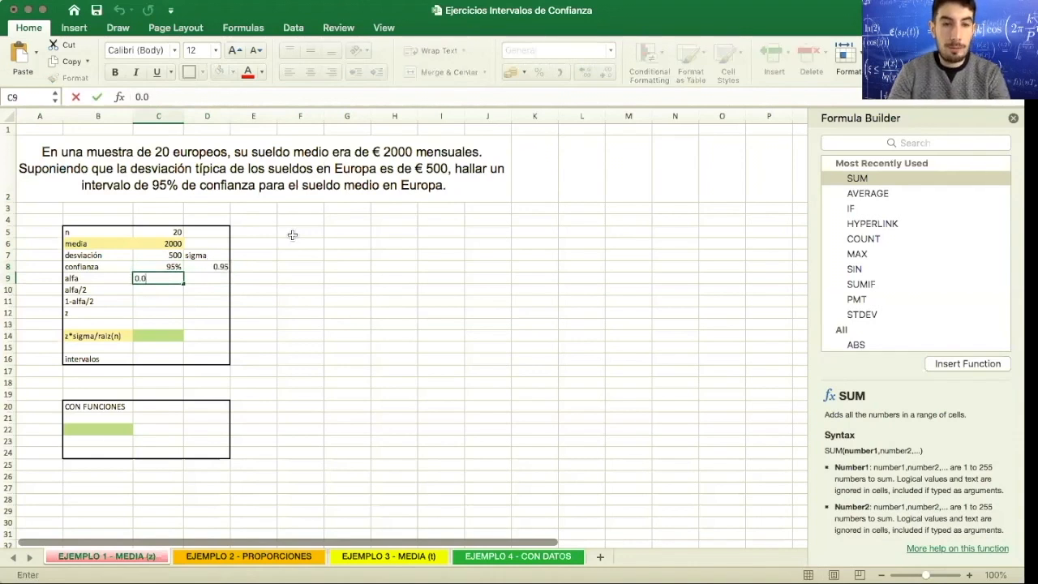
key(Return)
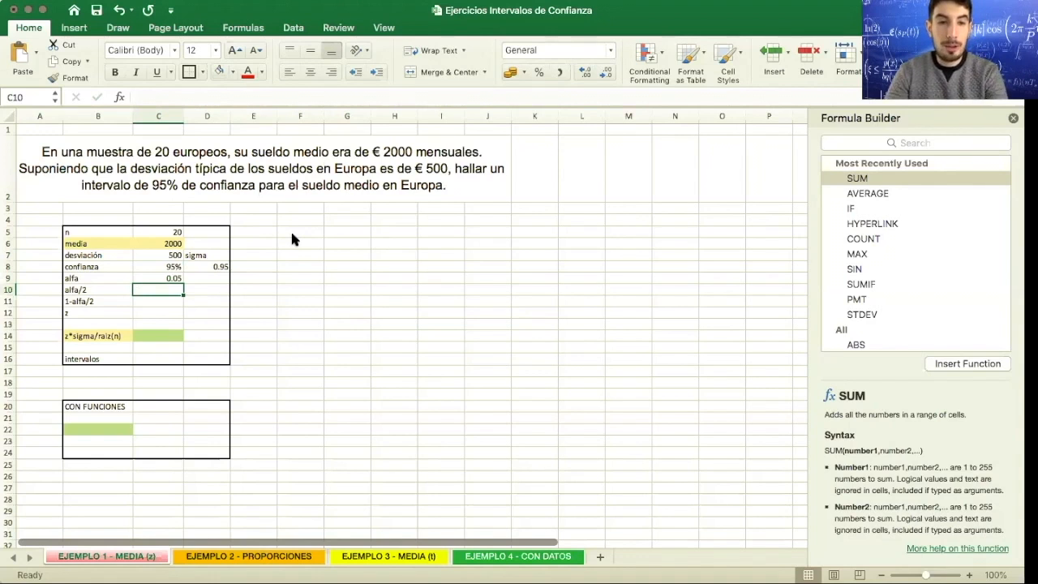
Calculate alfa/2 in C10 with a formula dividing the alfa cell C9 by 2
text(=/)
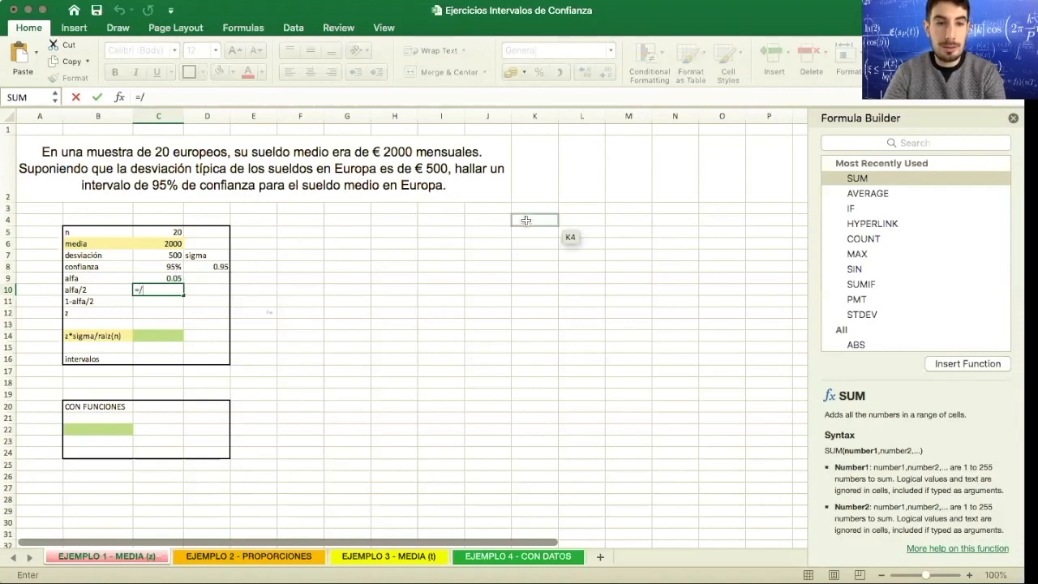
key(BackSpace)
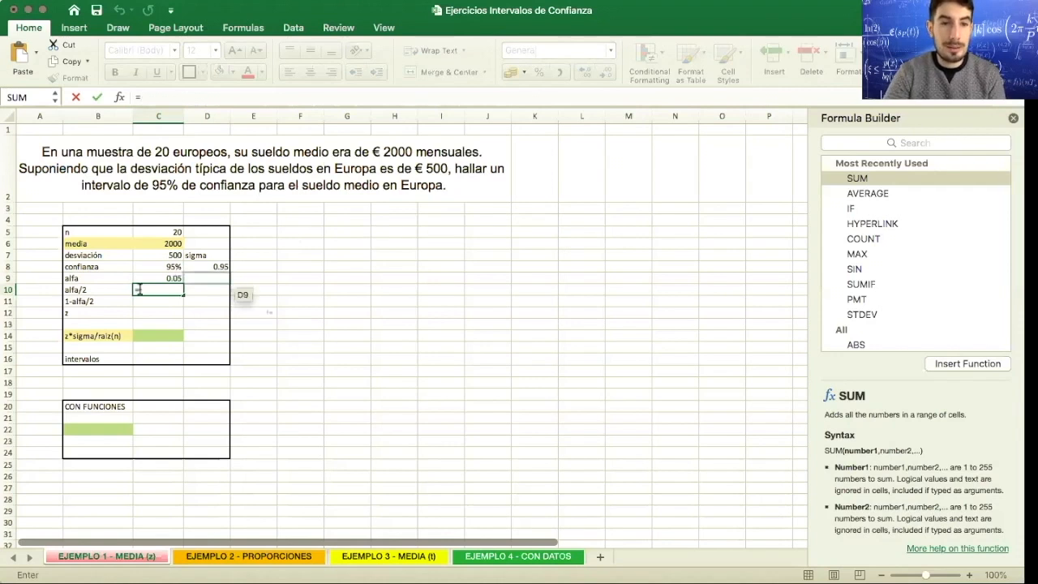
click(165, 278)
text(/)
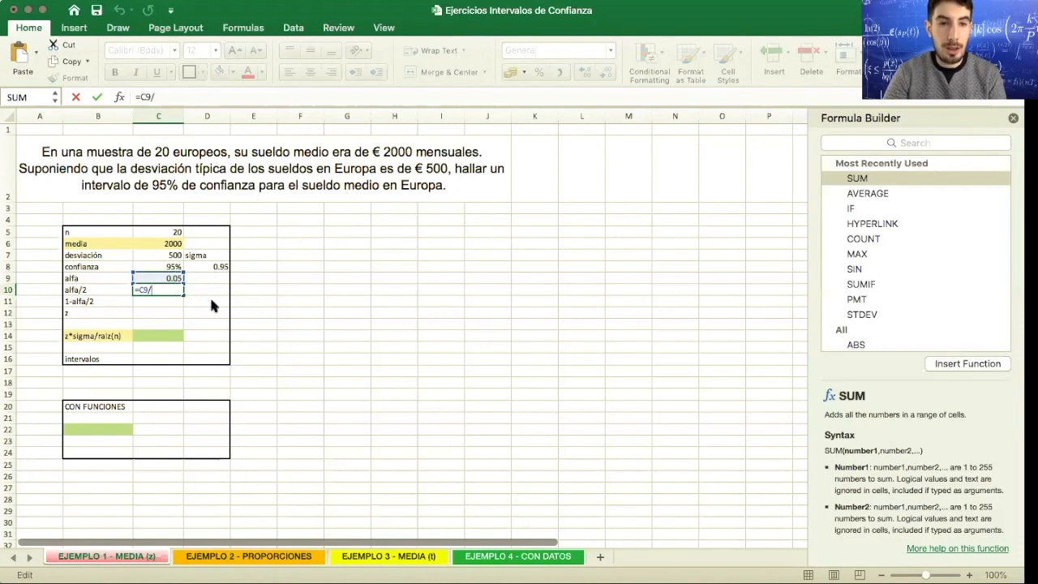
key(Return)
key(Return)
click(159, 290)
click(164, 97)
text(/2)
key(Return)
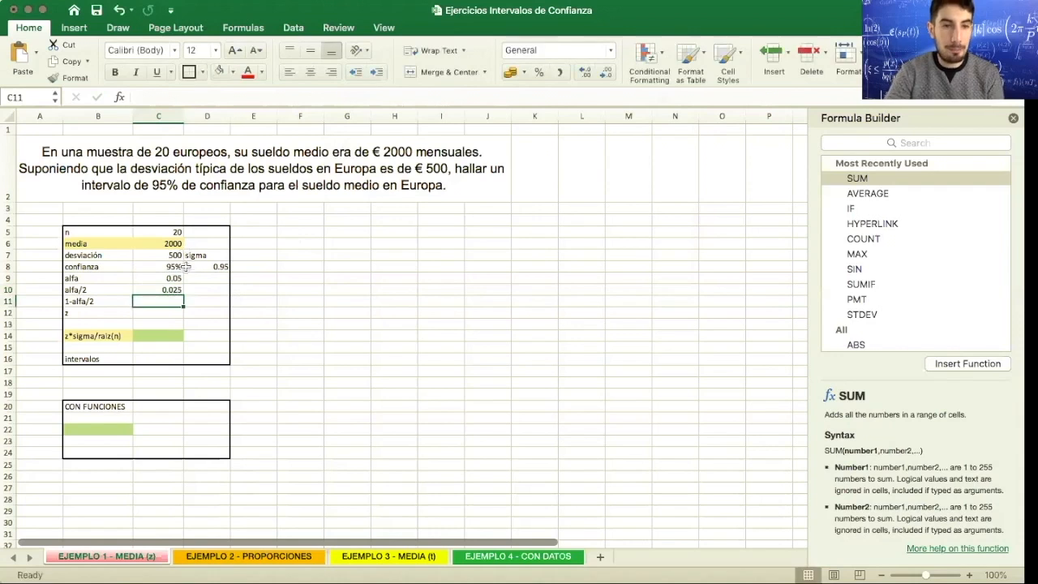
Calculate 1-alfa/2 in C11 with the formula =1-C10
text(=1-)
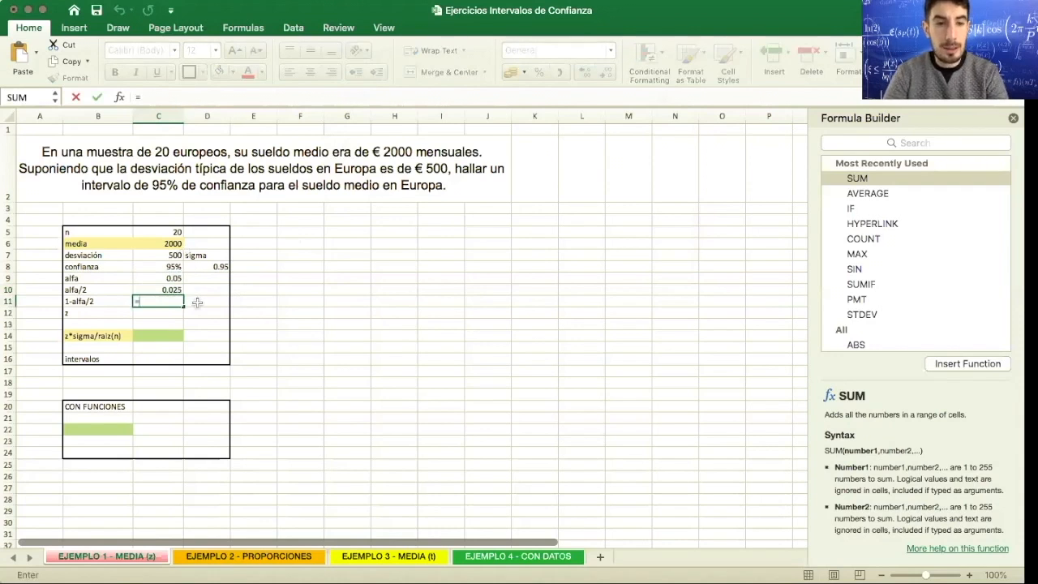
click(174, 292)
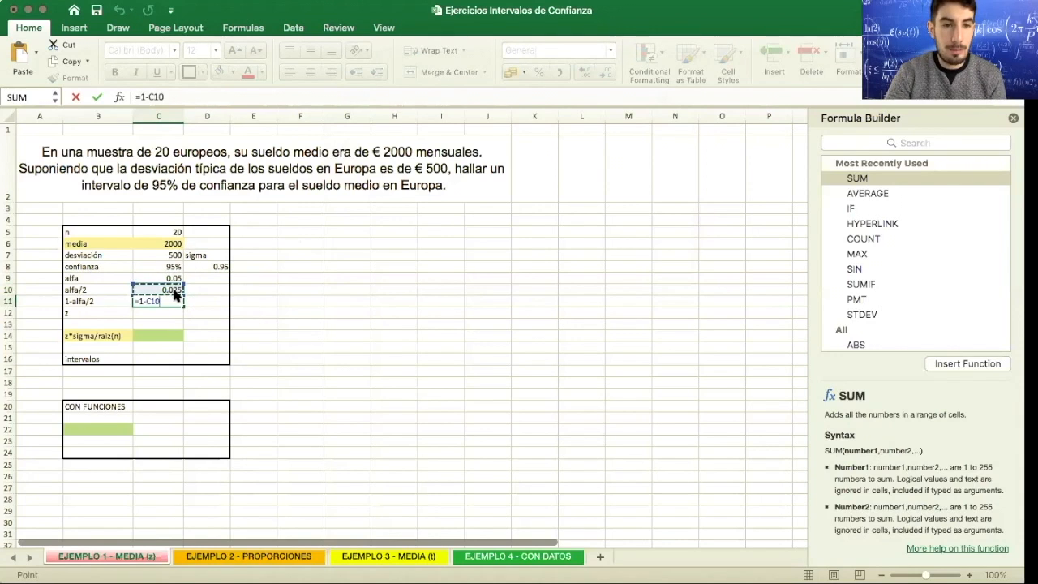
key(Return)
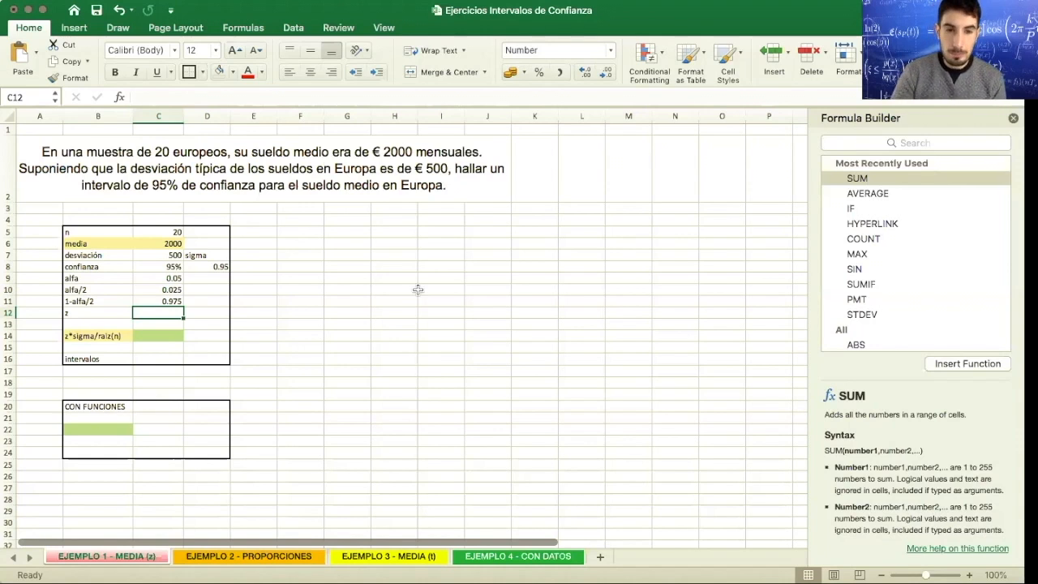
Write the Spanish function name "distr.norm.estand.inv" as a note in E12, beside the z row
key(Right)
key(Right)
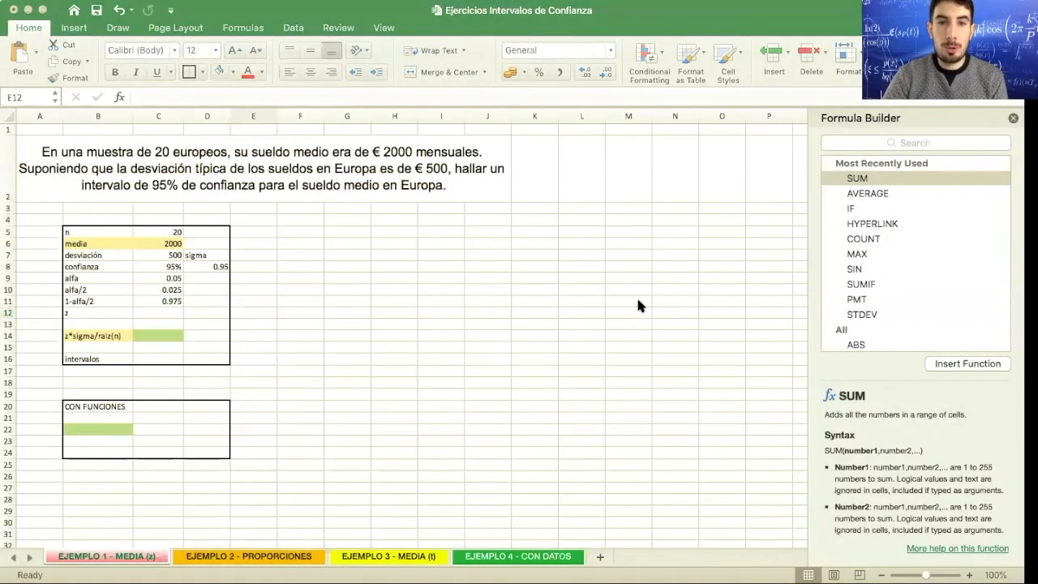
text(distr.norm.estand.inv)
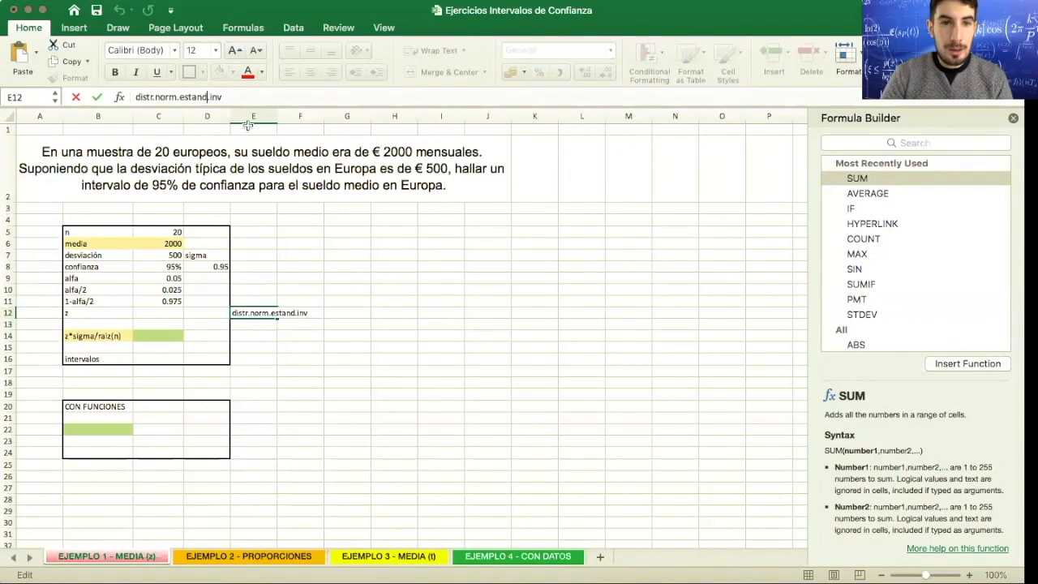
key(Return)
Calculate z in C12 with the formula =NORMSINV(C11)
click(171, 313)
text(=)
text(NORMSINV(C11))
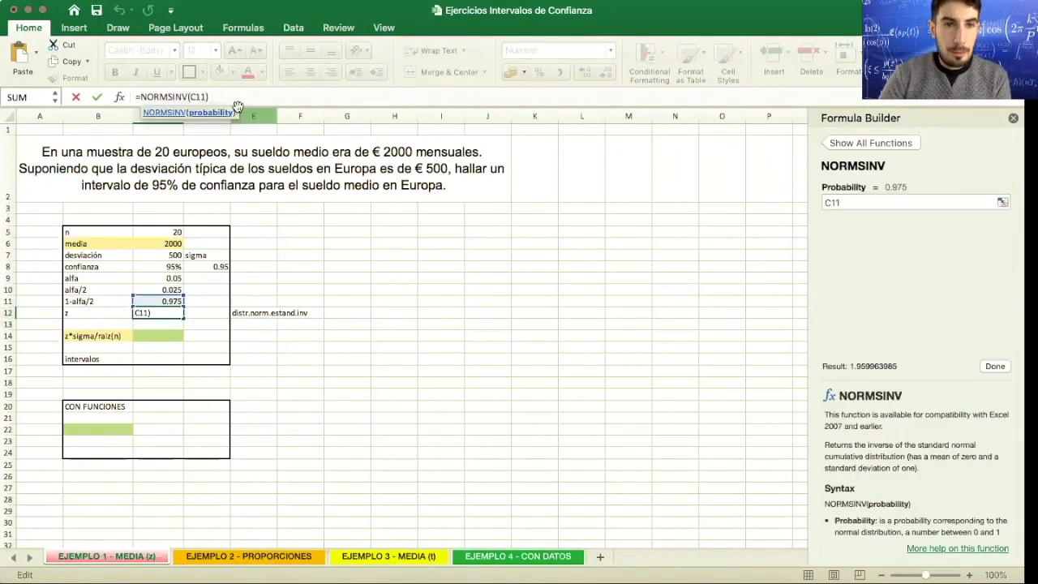
key(Return)
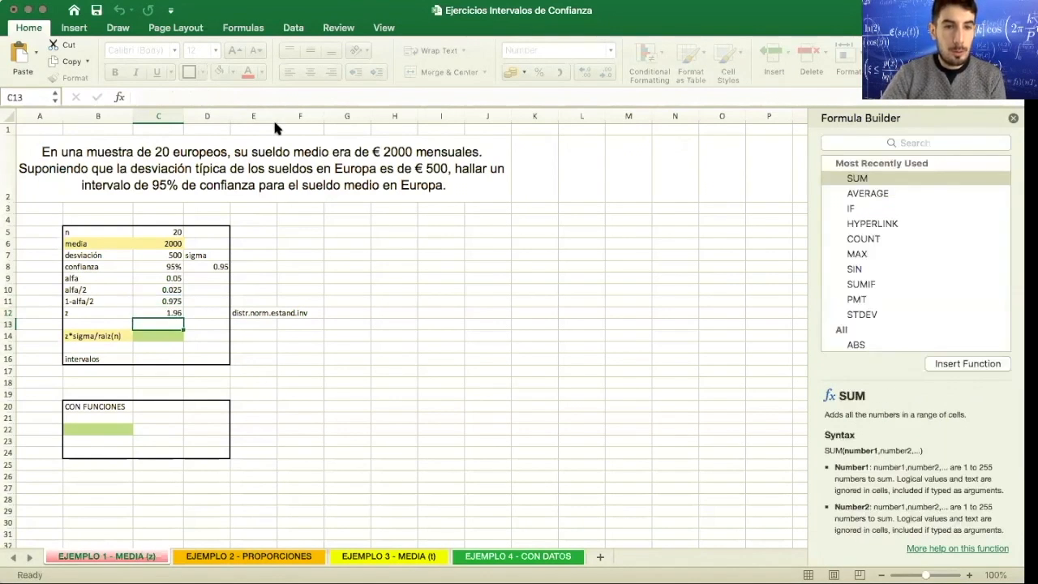
Fill the z row cells B12:C12 with light green
click(162, 314)
drag(105, 316, 162, 315)
click(234, 73)
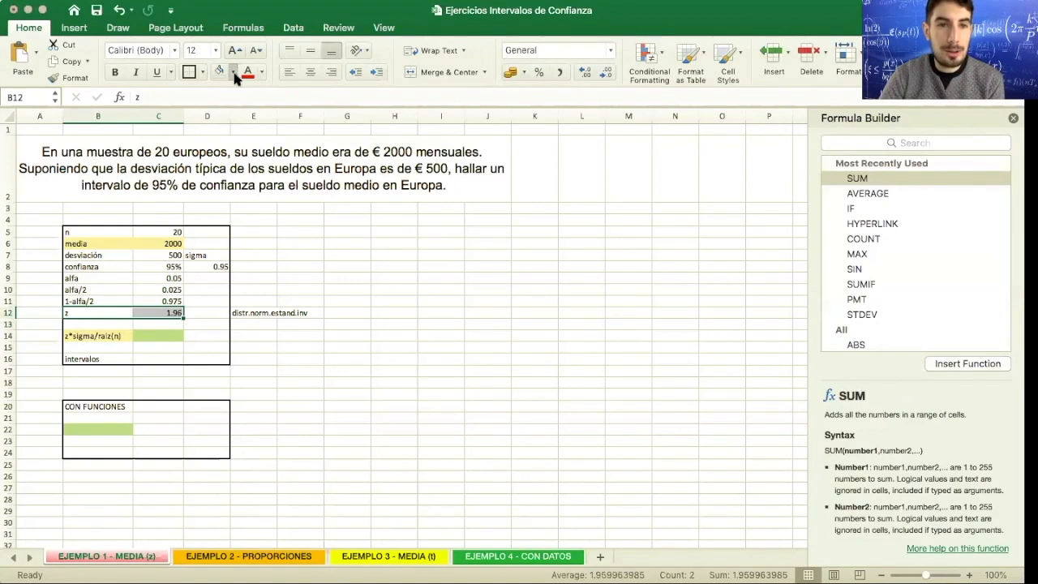
click(315, 360)
drag(97, 315, 180, 314)
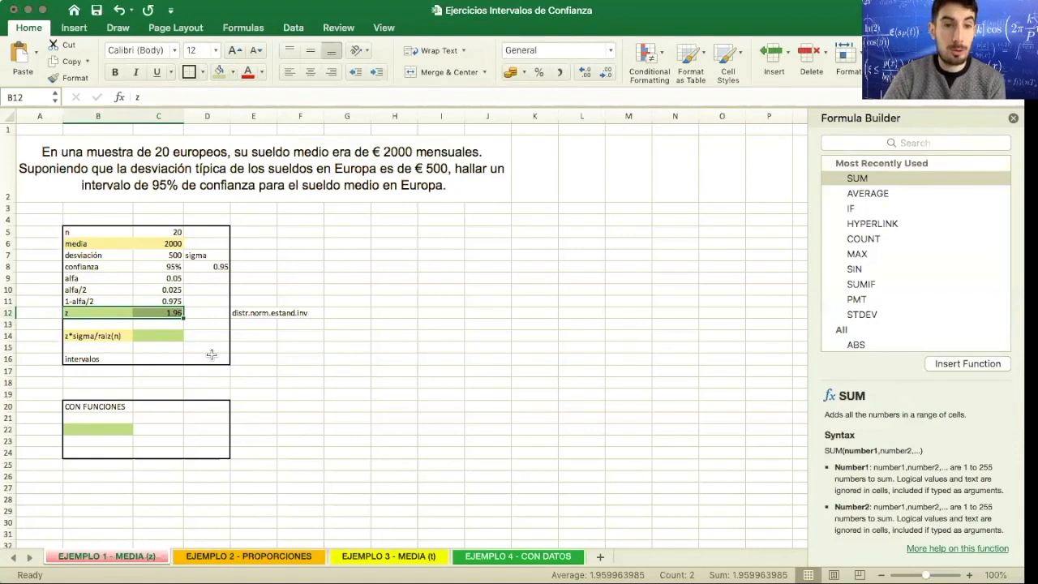
Calculate z*sigma/raiz(n) in C14 with the formula =C12*C7/SQRT(C5)
click(142, 334)
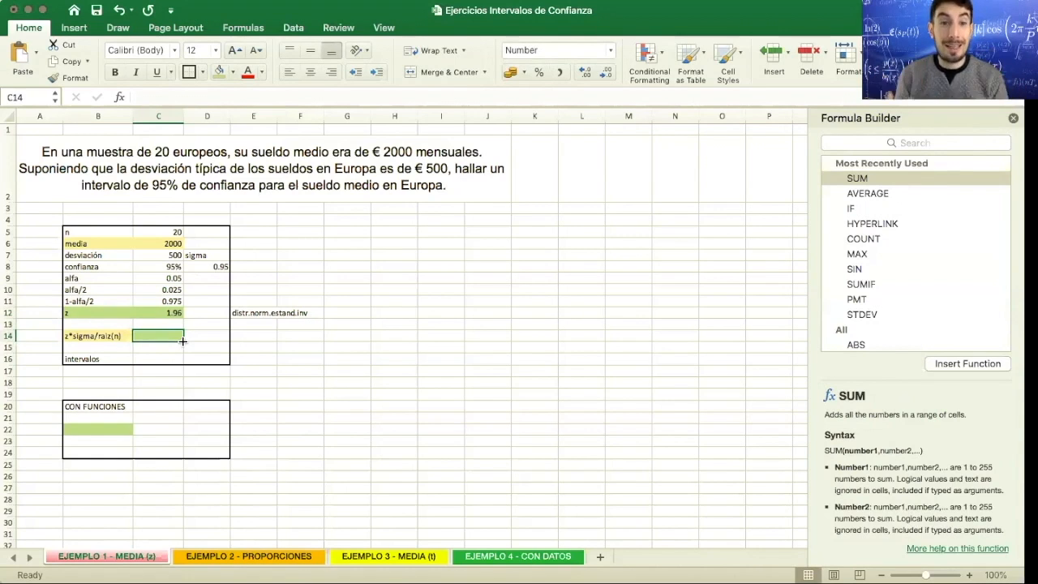
text(=)
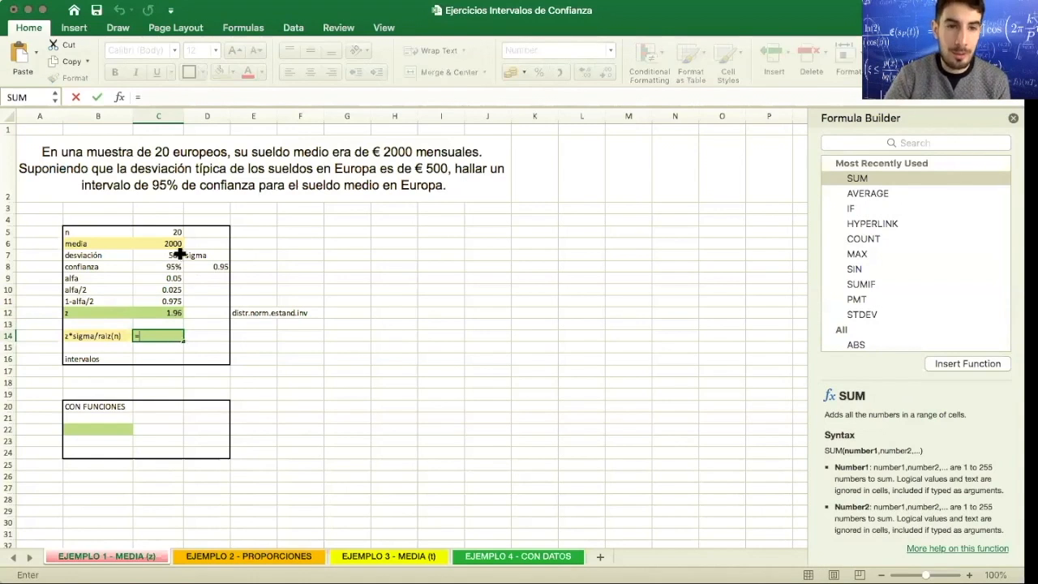
click(172, 313)
text(*)
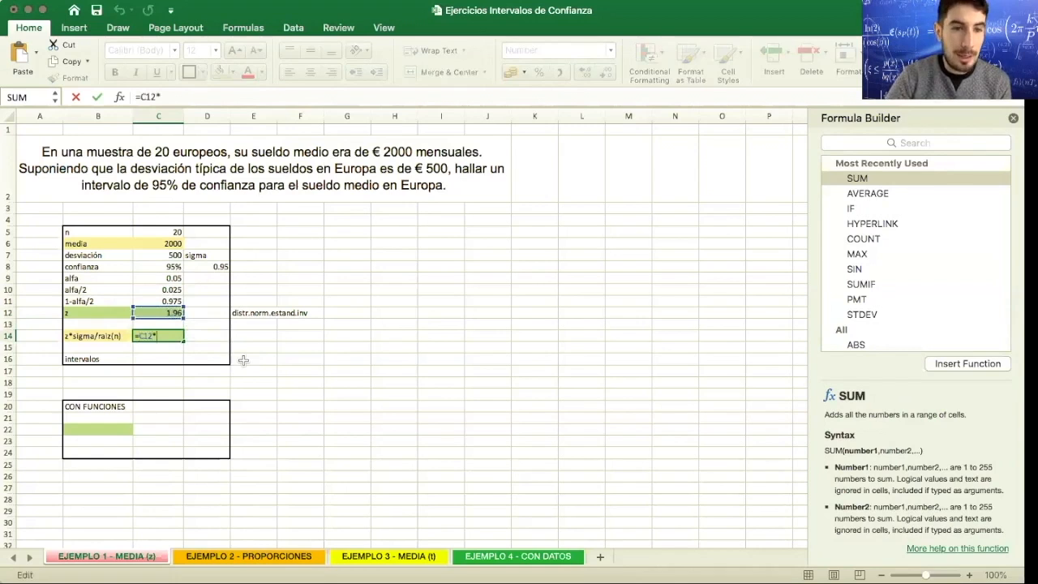
click(172, 255)
text(/)
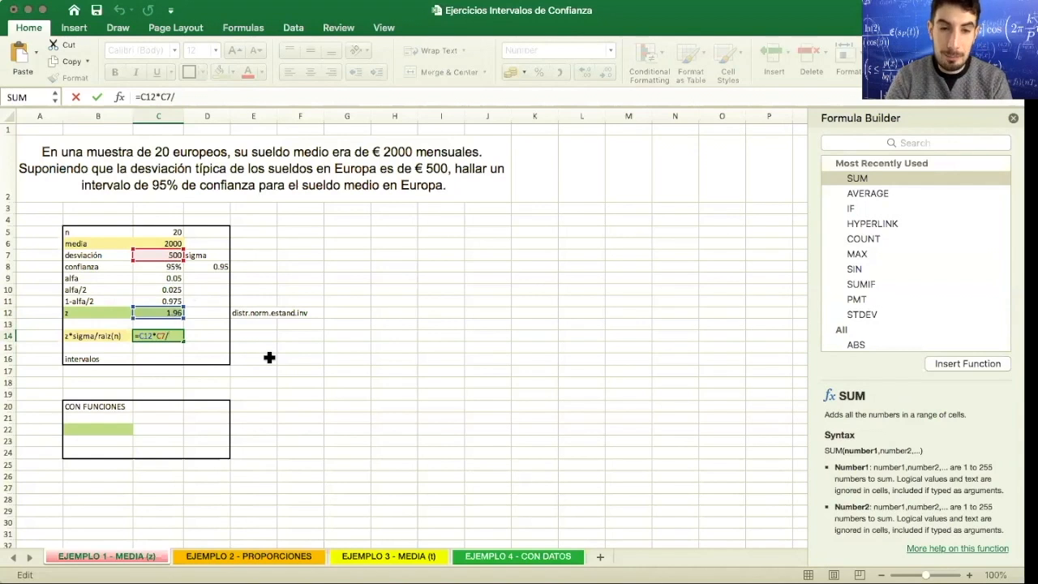
text(sqrt()
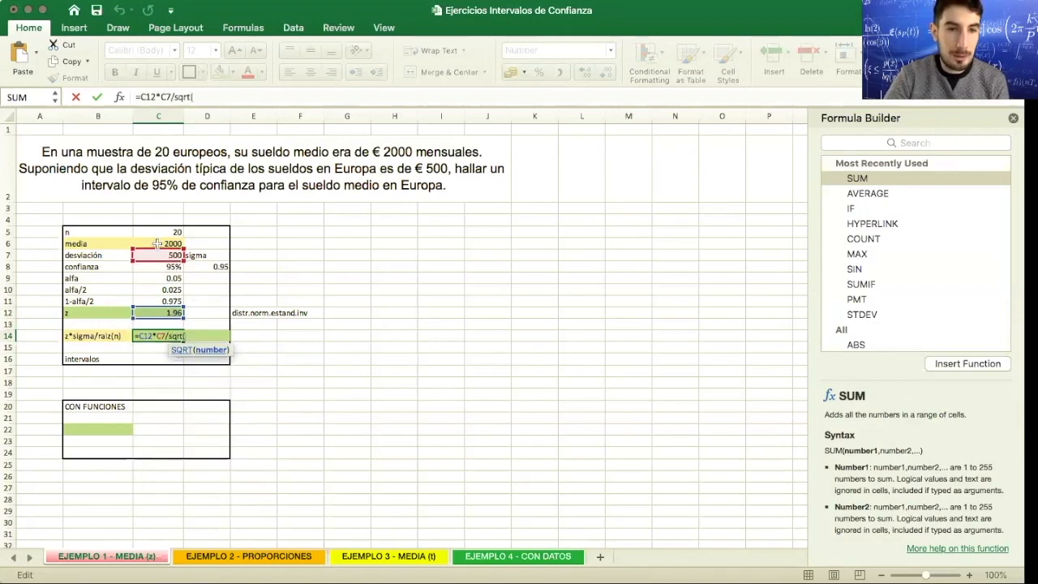
click(180, 233)
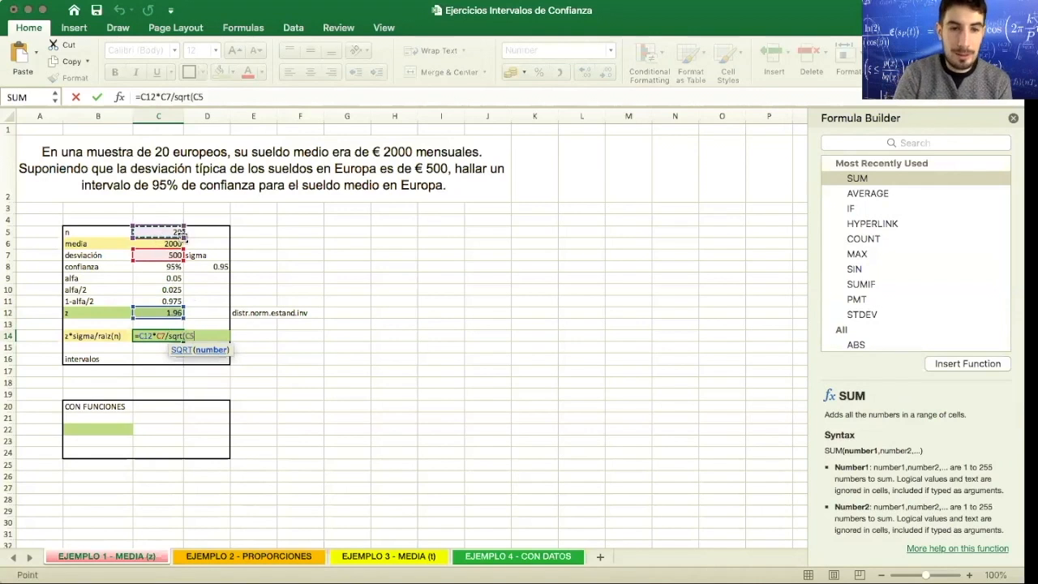
text())
key(Return)
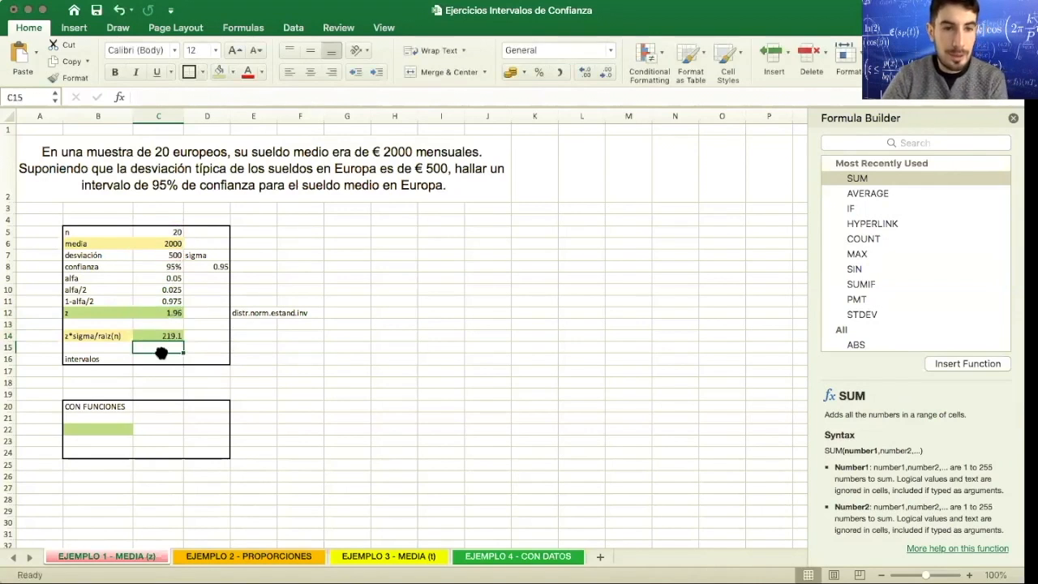
Calculate the lower limit of the interval in C16 with the formula =C6-C14
click(162, 357)
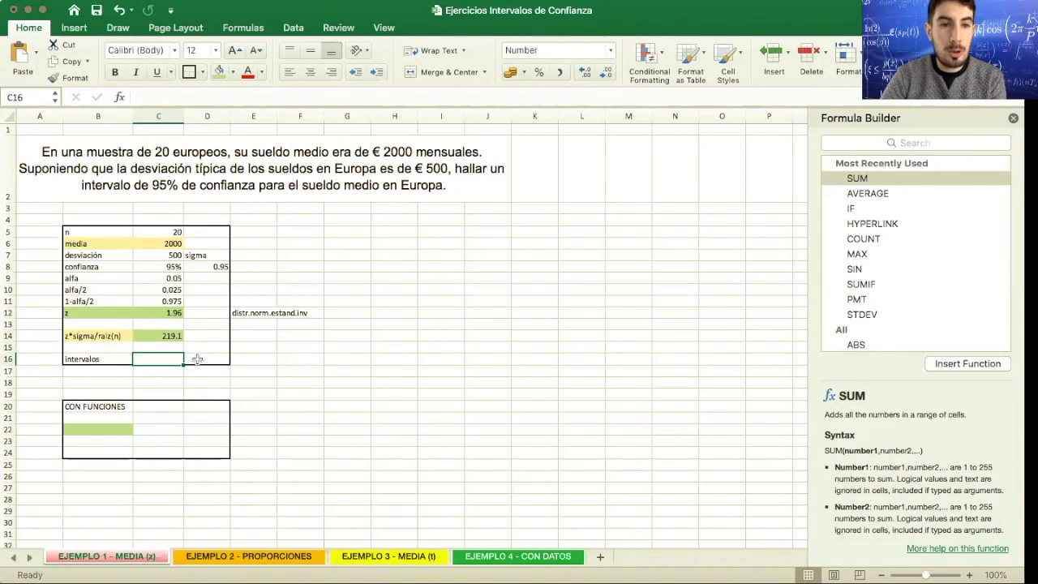
text(=)
click(166, 242)
text(-)
click(171, 335)
key(Return)
Calculate the upper limit of the interval in D16 with the formula =C6+C14
click(213, 358)
text(=)
click(155, 243)
text(+)
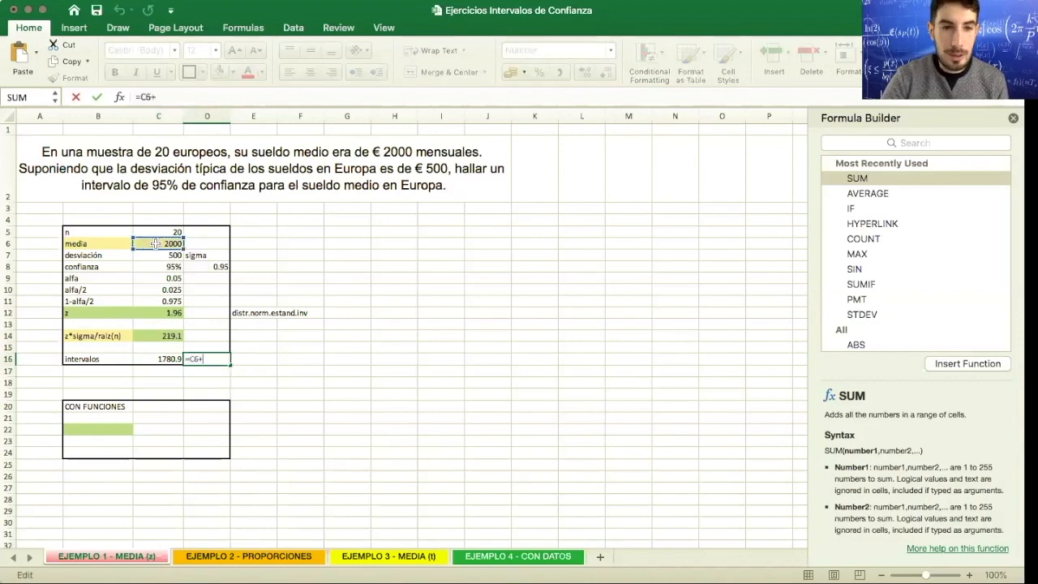
click(172, 335)
key(Return)
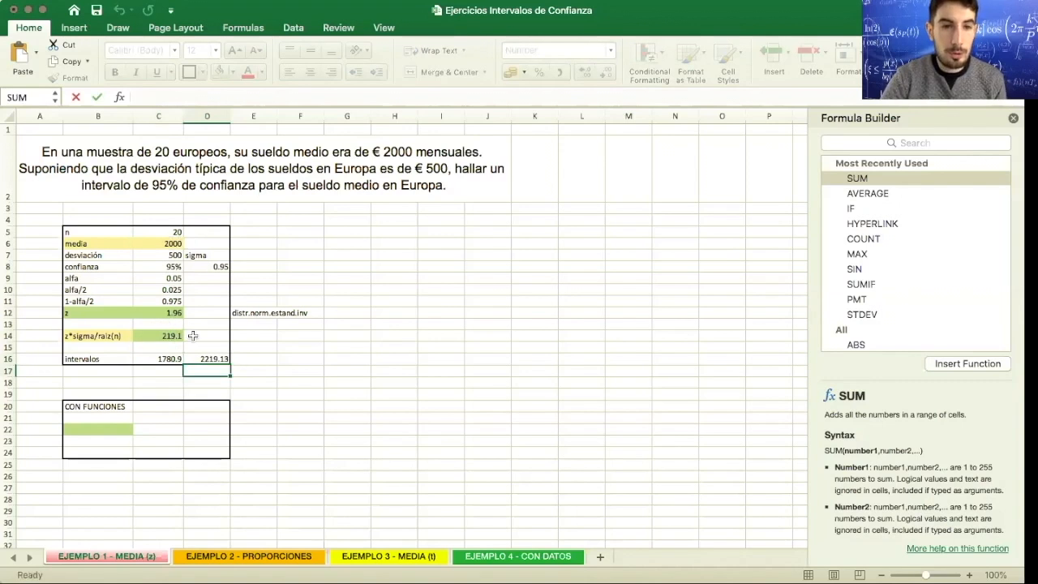
click(166, 358)
click(264, 361)
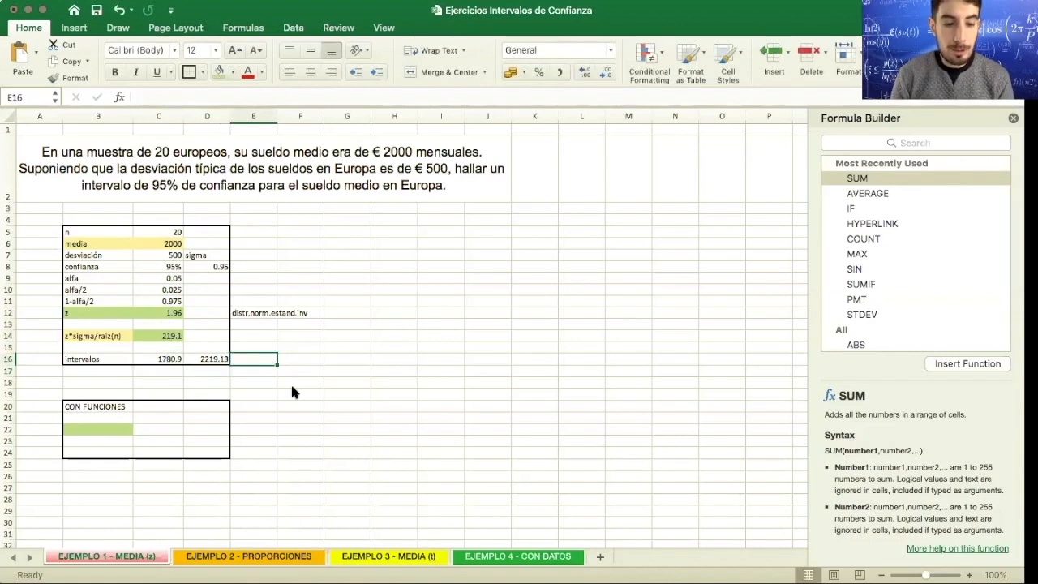
Enter the note "CON UN 95% DE CONFIANZA, SEPUEDE AFIRMAR QUE..." in E16 beside the interval limits
text(CON)
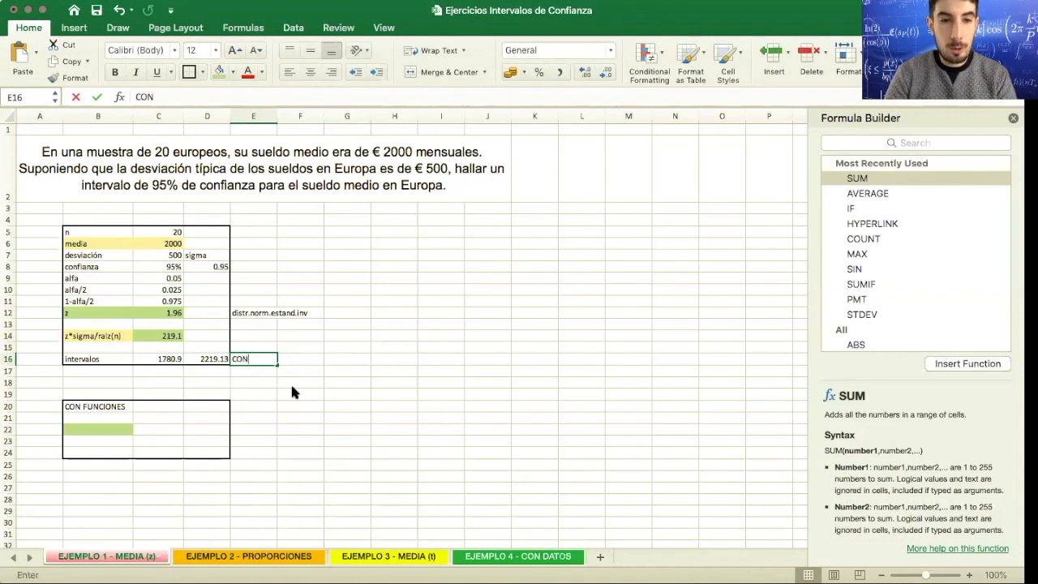
text(UN 95%)
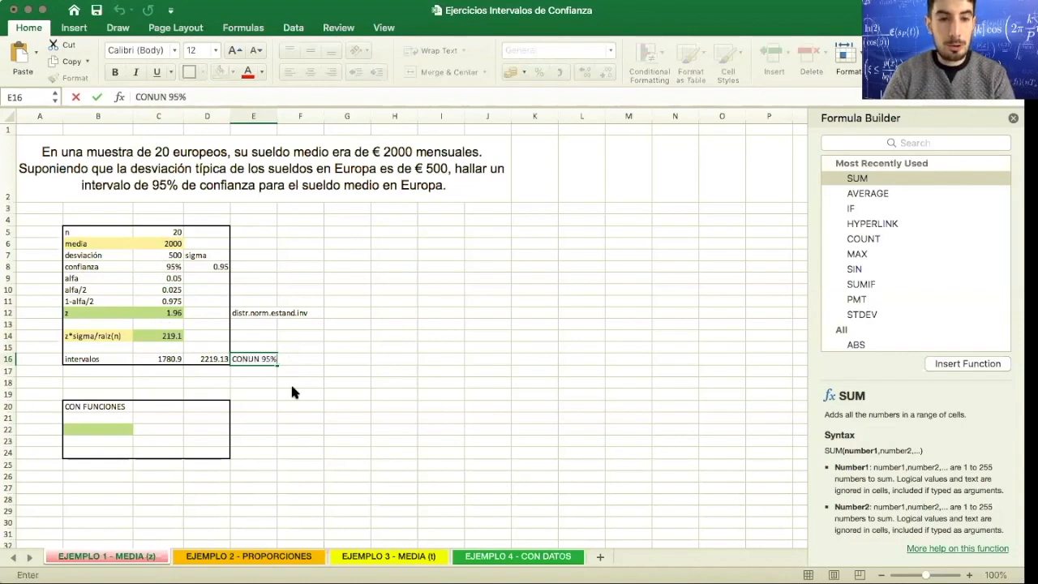
text( DE CONFIANZA)
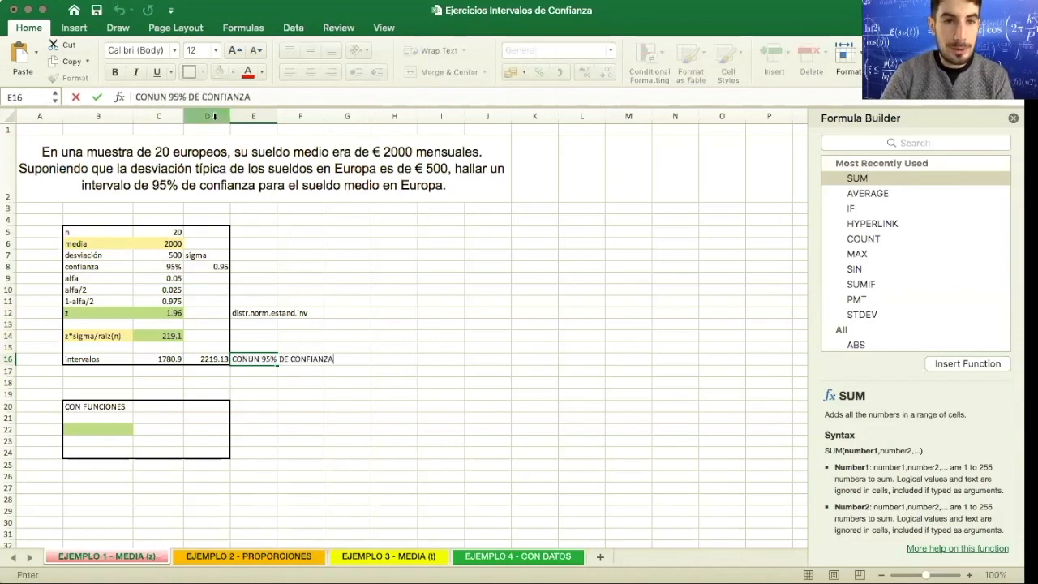
click(155, 97)
text(CONFIANZA, SEPUEDE AFIRMAR QUE...)
key(Return)
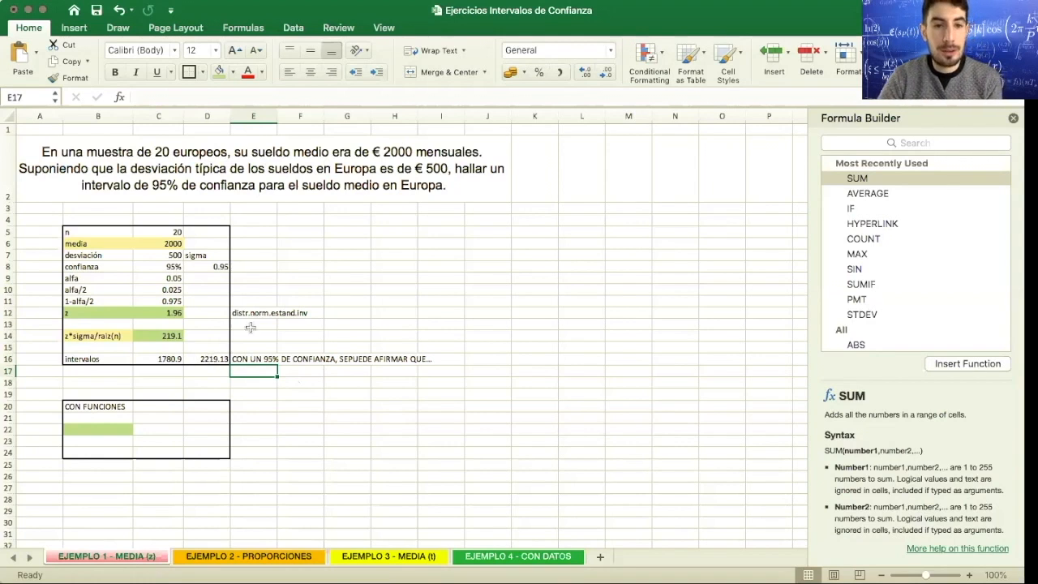
Note the function names INTERVALO.CONFIANZA.NORM in E21 and INTERVALO.CONFIANZA in E22, beside the CON FUNCIONES box
click(126, 417)
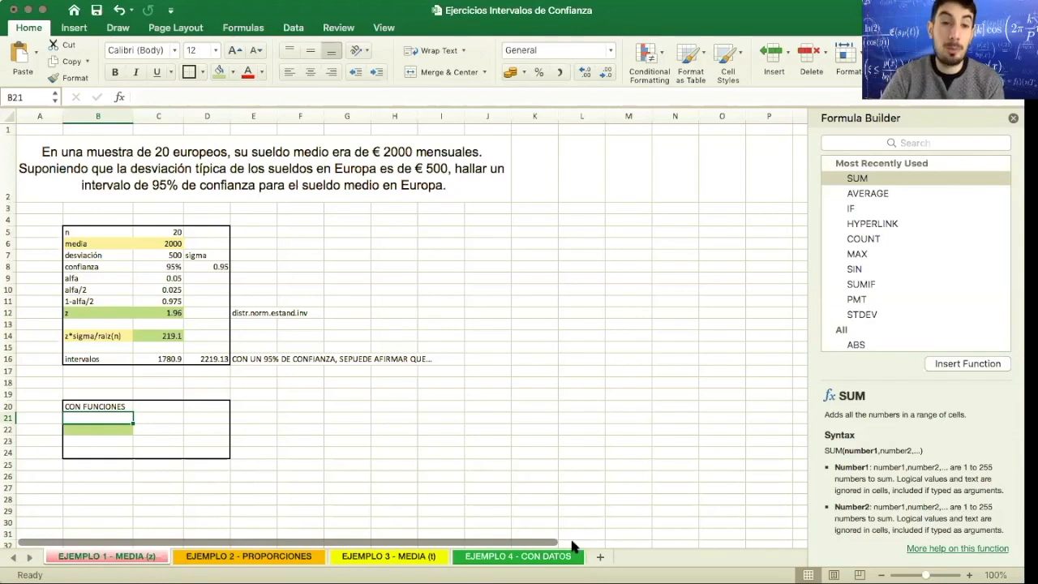
click(266, 416)
text(INTER)
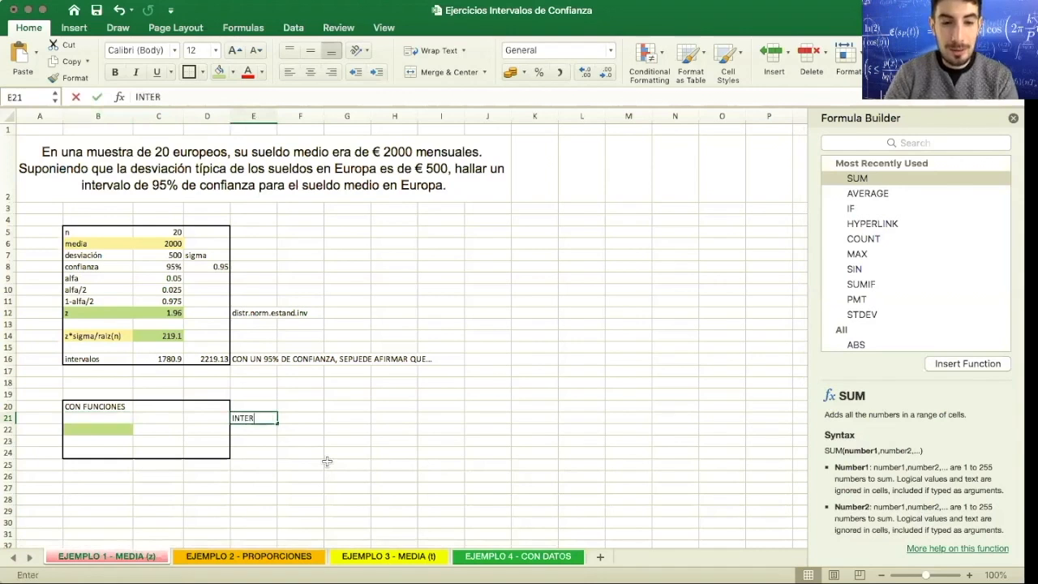
text(VALO.CONF)
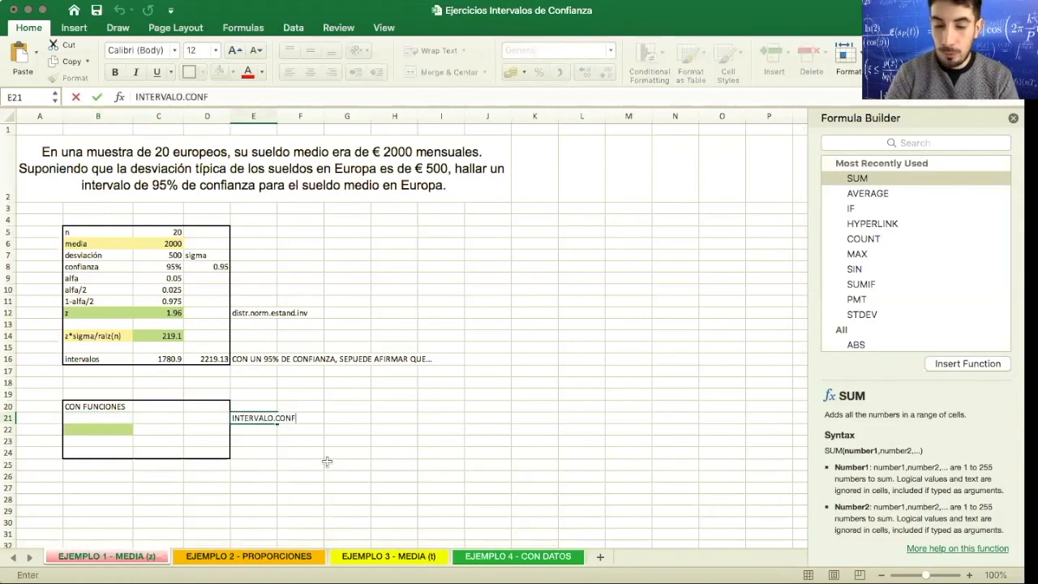
text(IANZA.NORM)
key(Return)
text(INTERVALO.CONFIANZA.)
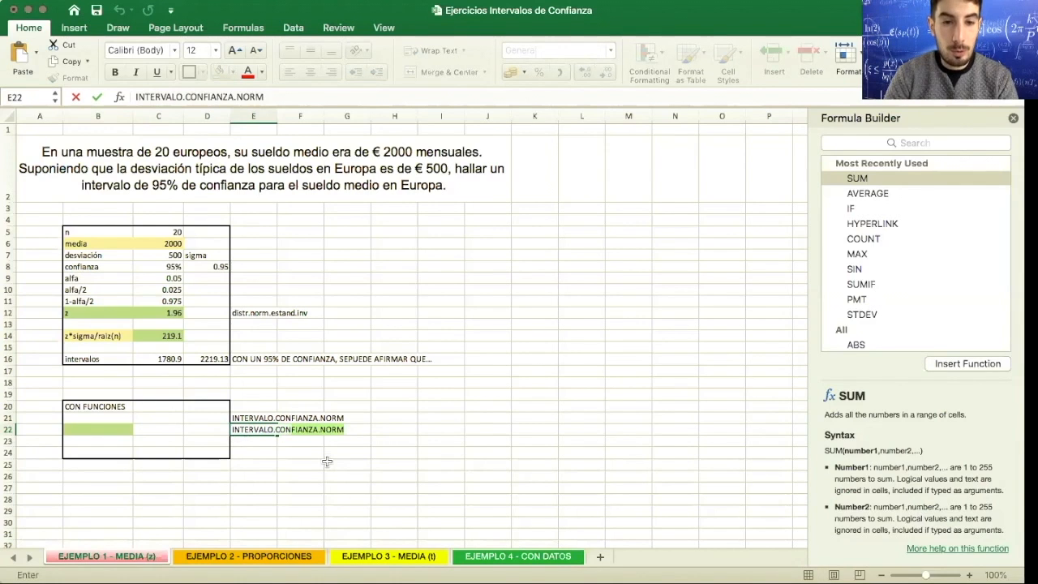
key(BackSpace)
key(BackSpace)
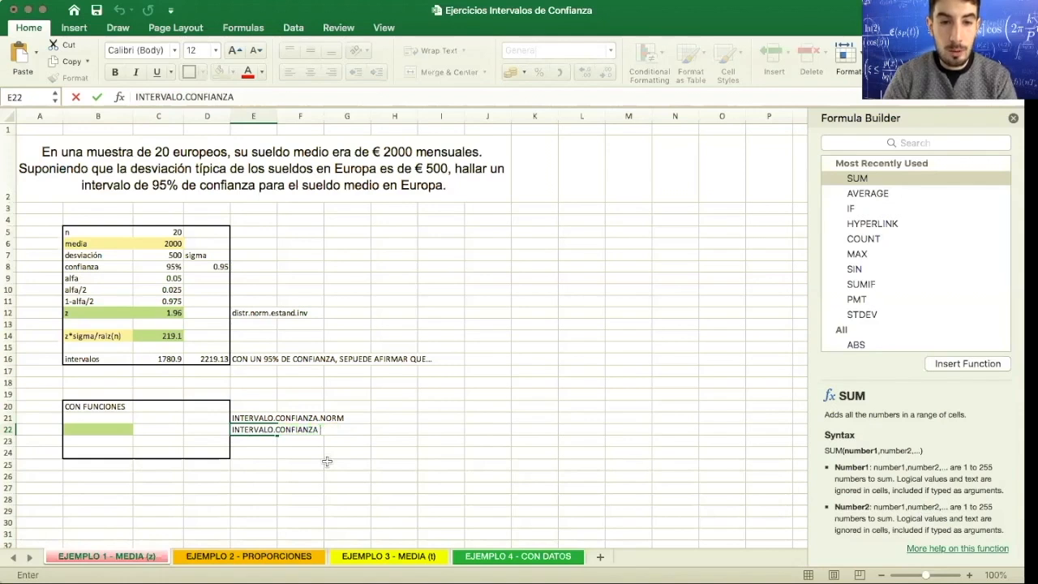
key(Return)
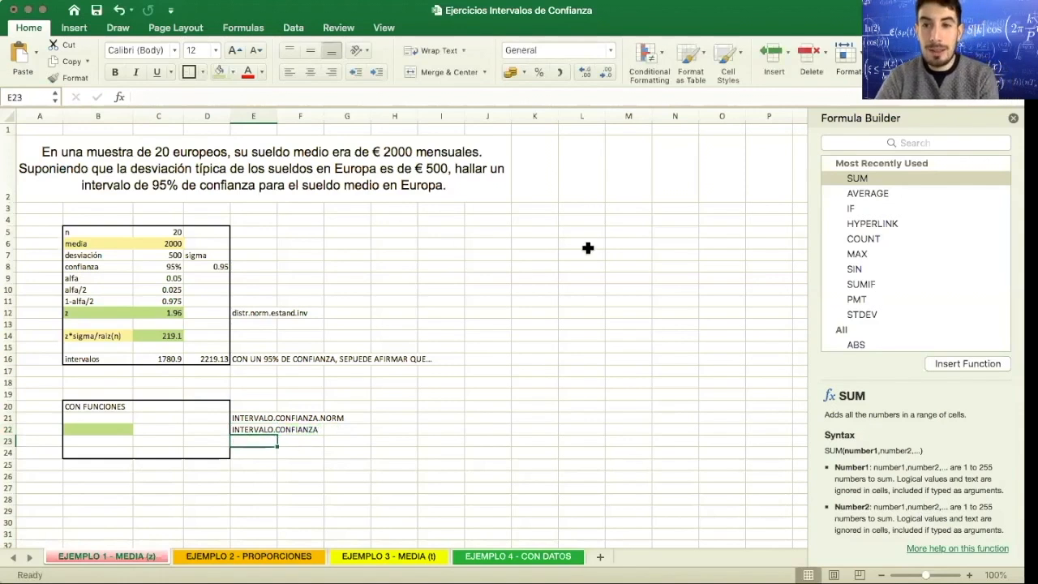
Calculate the margin of error in B22 with CONFIDENCE.NORM, using C9 as alpha, C7 as standard deviation and C5 as size
click(116, 427)
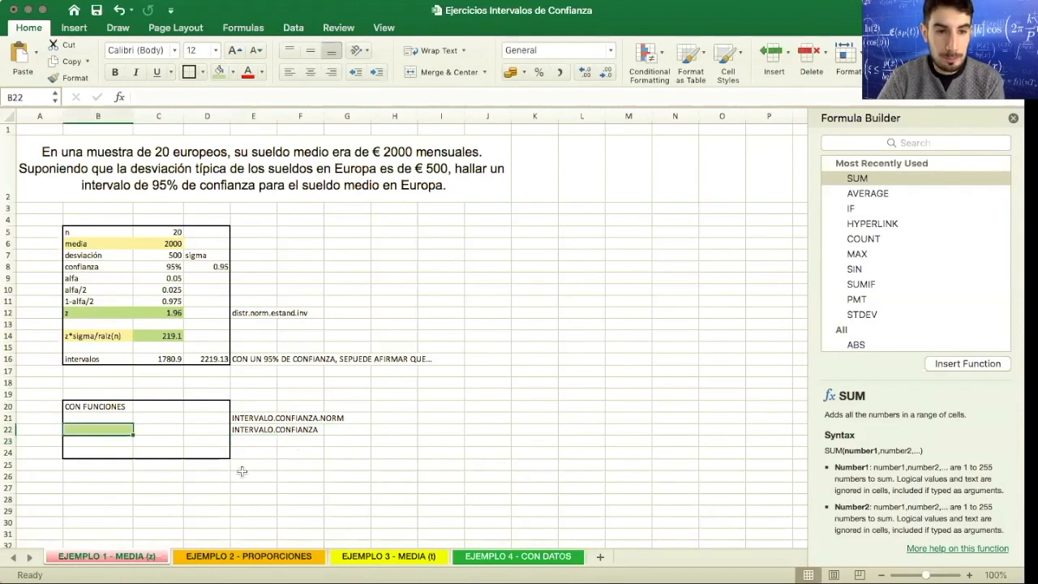
text(=CONFI)
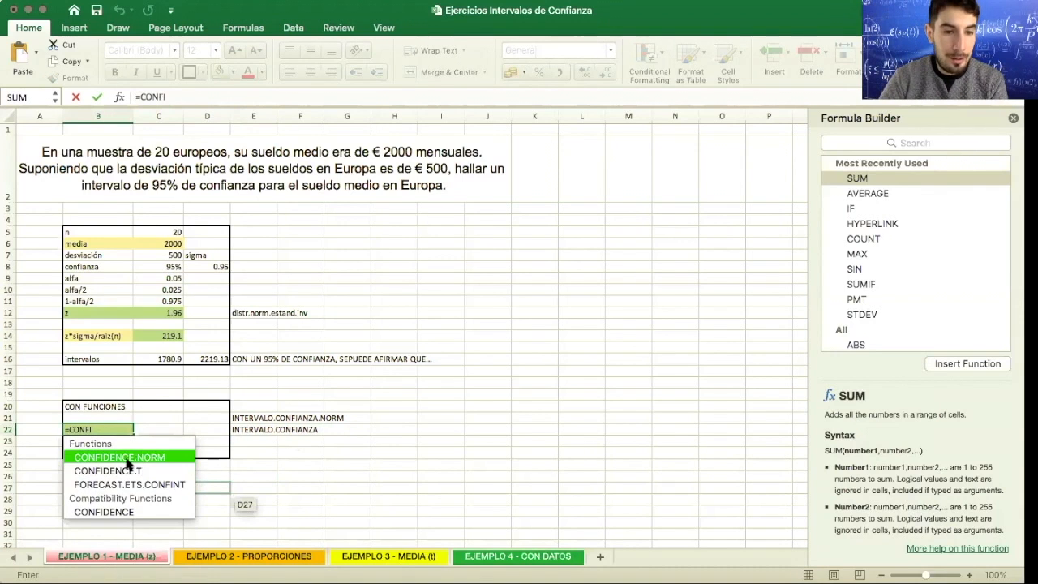
double_click(126, 459)
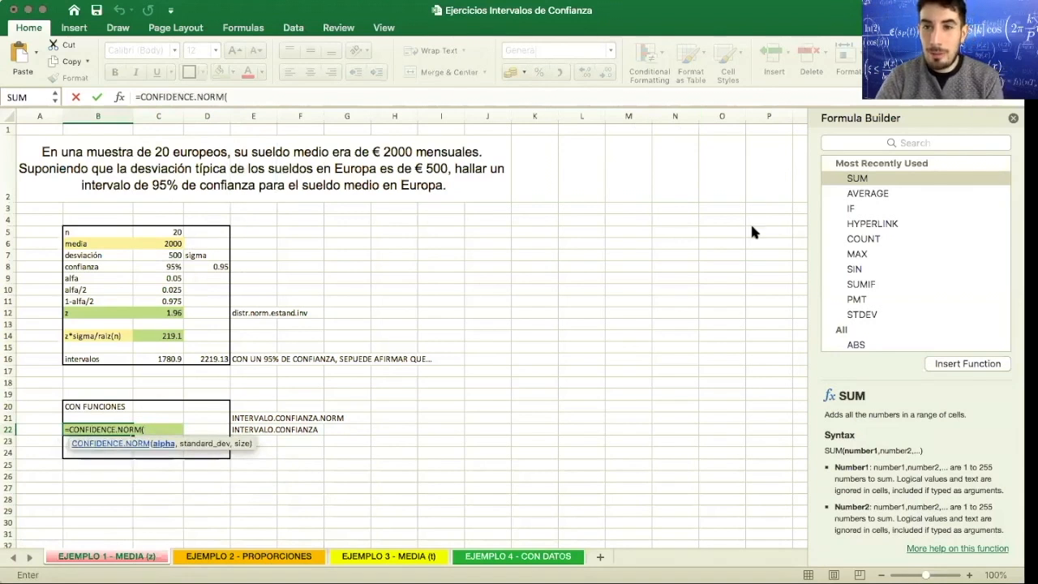
click(160, 96)
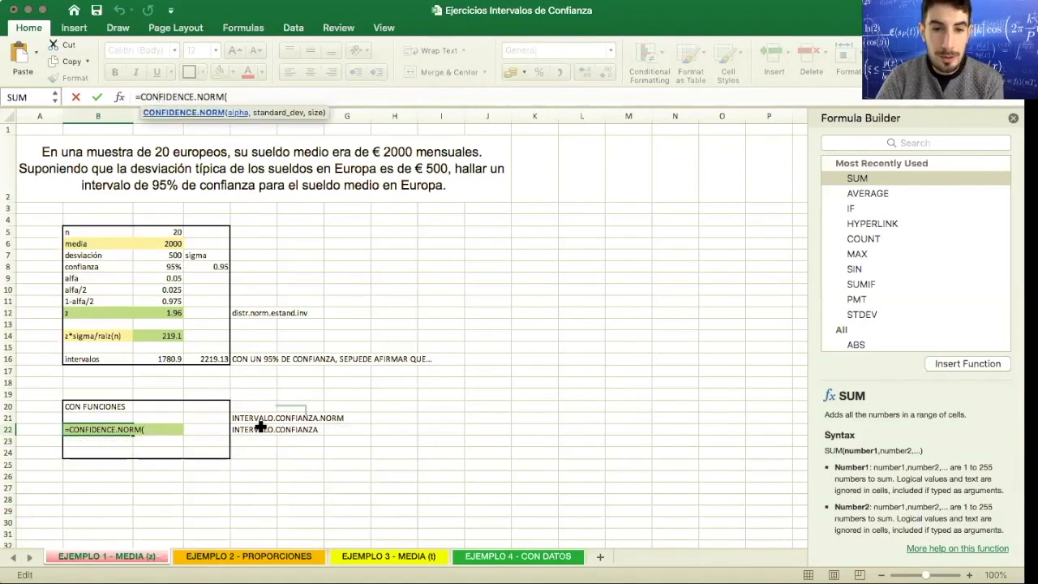
click(119, 97)
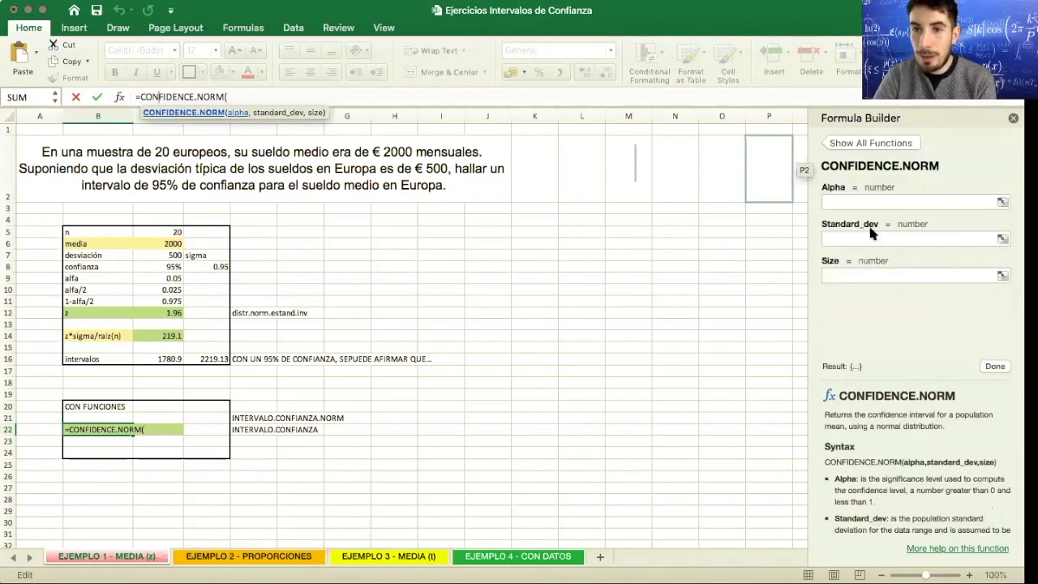
click(861, 201)
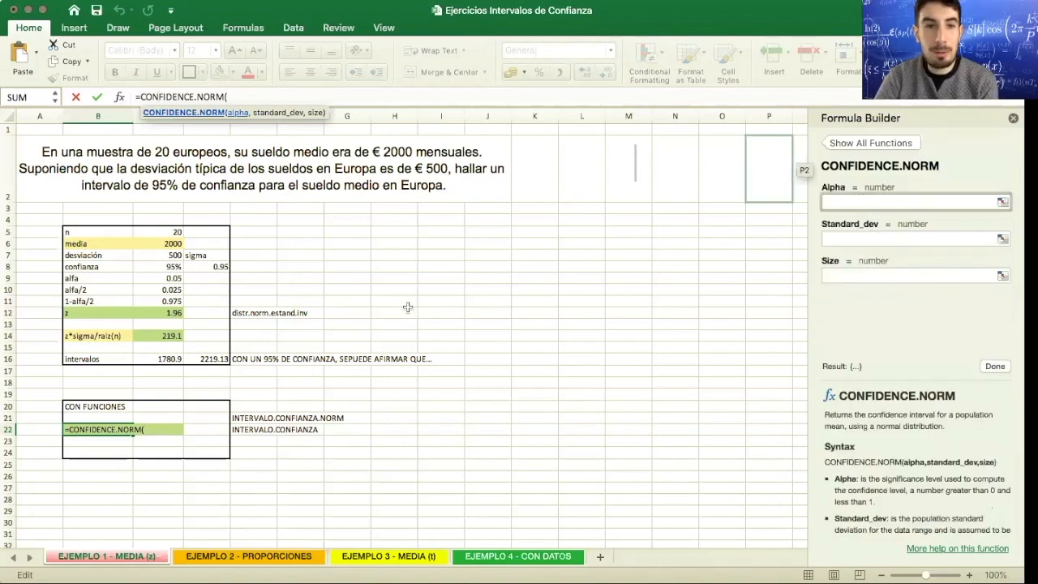
click(162, 278)
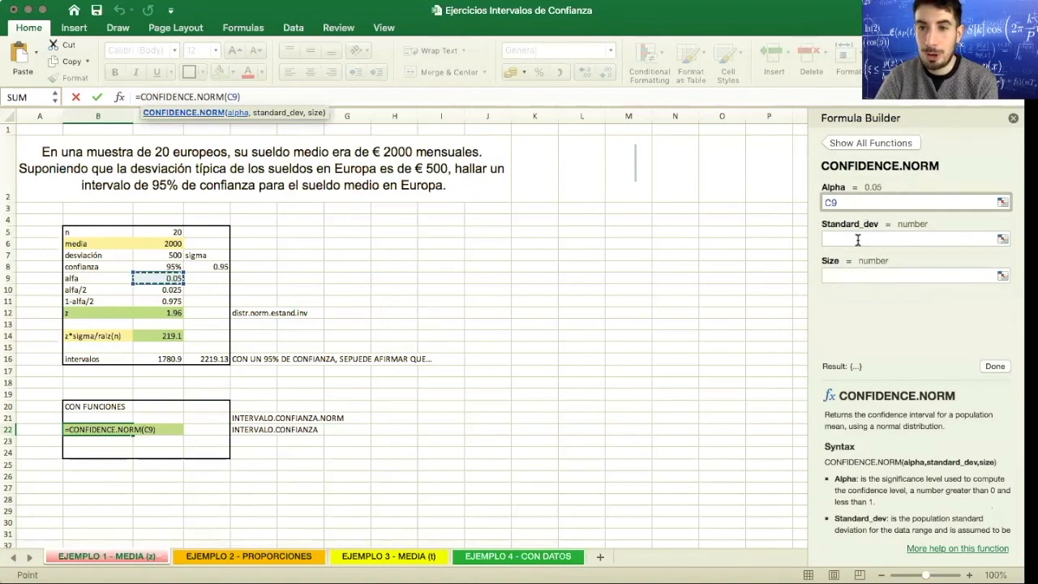
click(885, 238)
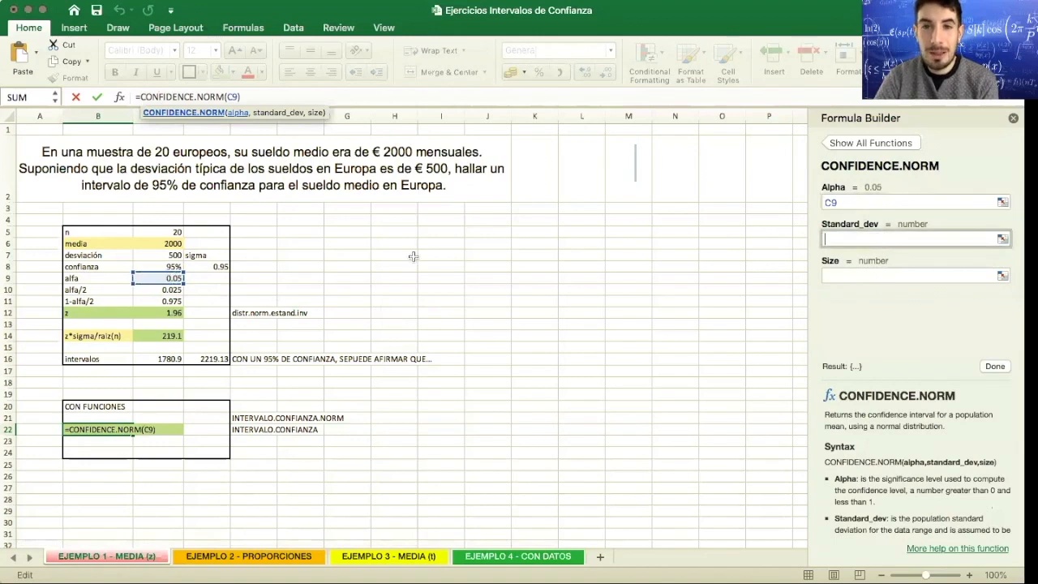
click(164, 256)
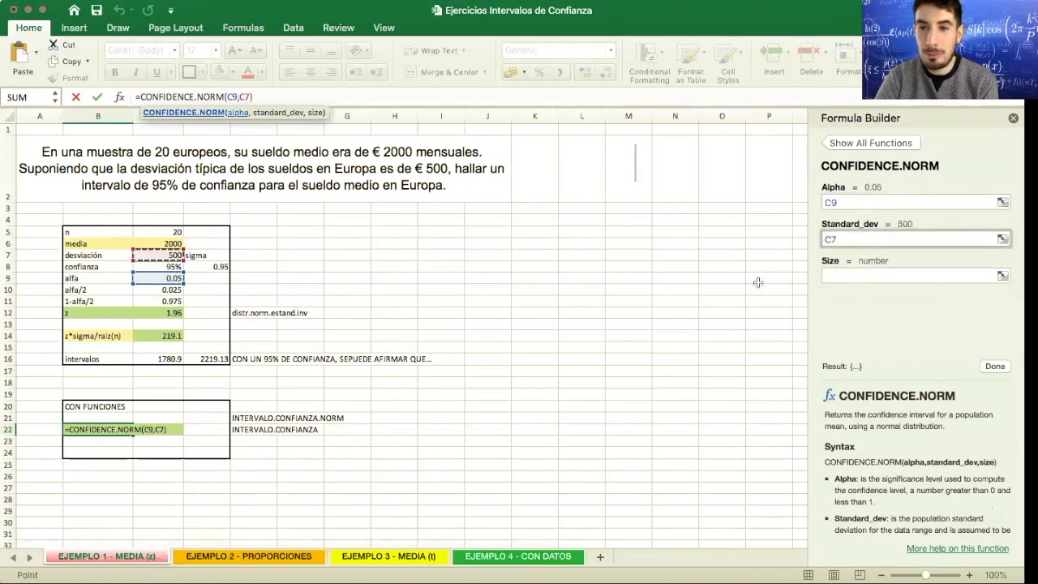
key(Tab)
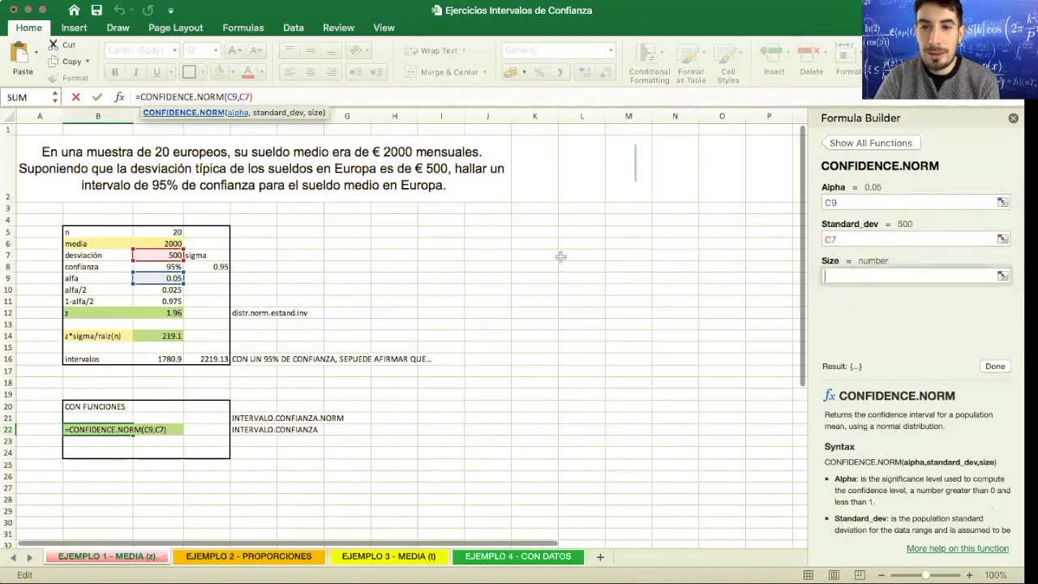
click(168, 233)
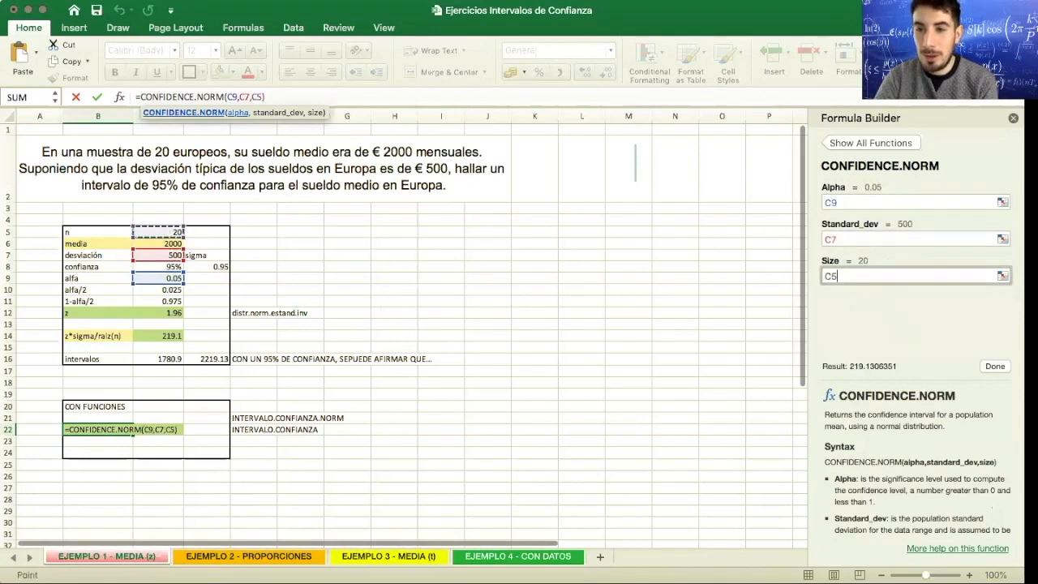
click(995, 366)
Calculate the lower interval limit in C23 with the formula =C6-B22
click(158, 430)
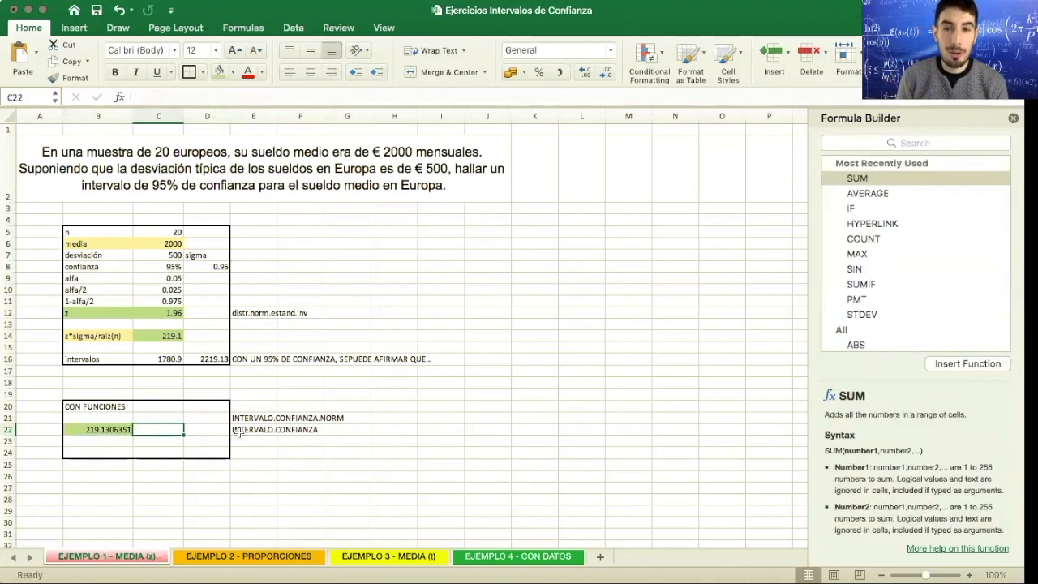
key(Return)
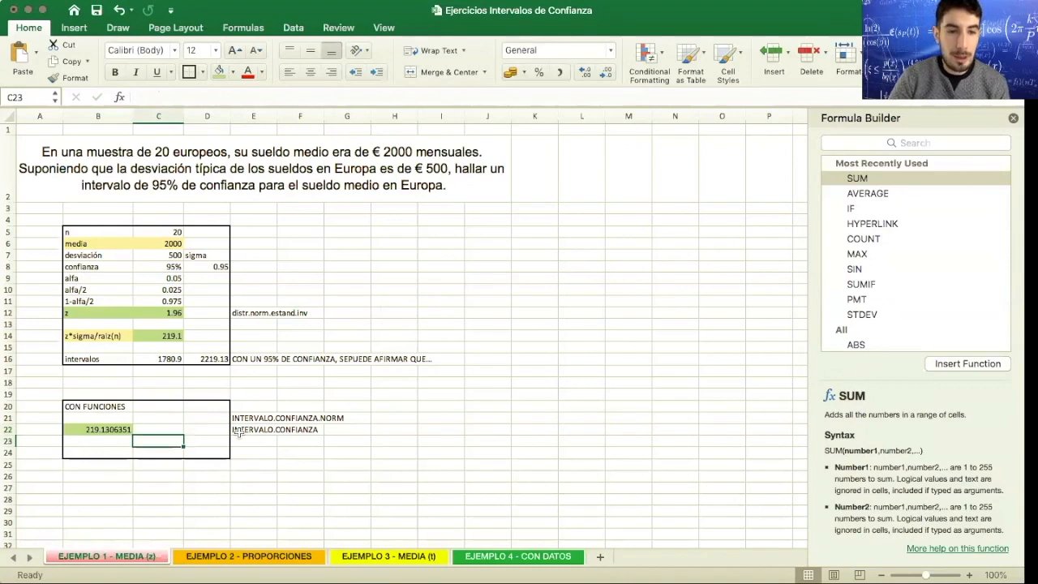
text(=)
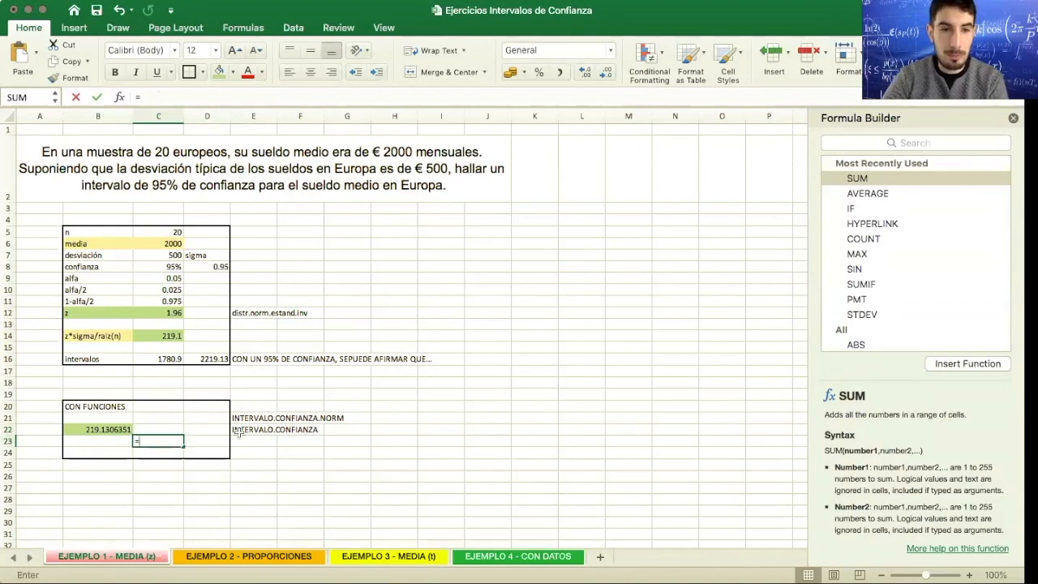
click(158, 244)
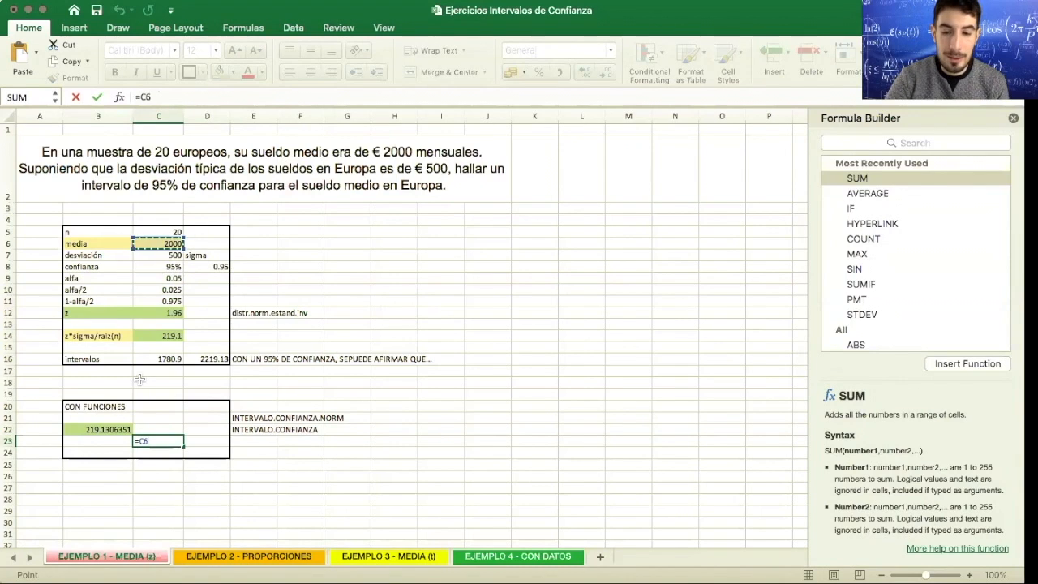
text(-)
click(91, 430)
key(Tab)
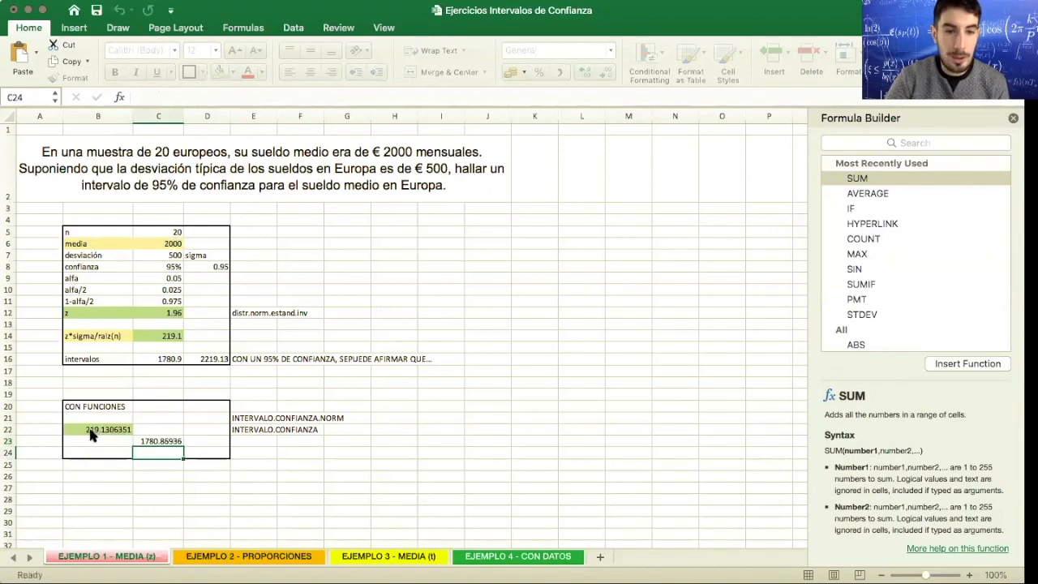
Calculate the upper interval limit in D23 with the formula =C6+B22
text(=)
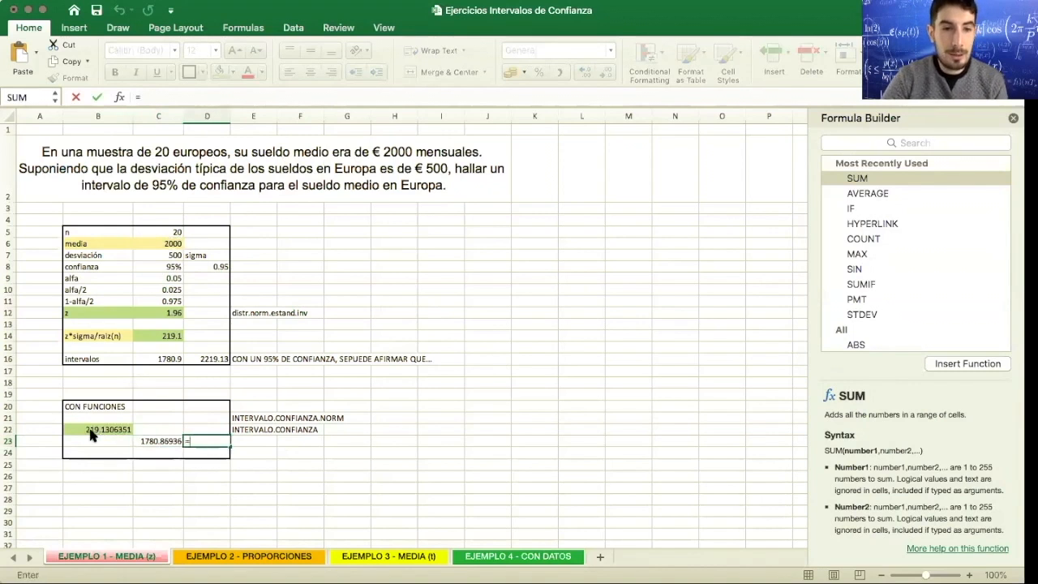
click(150, 244)
text(+)
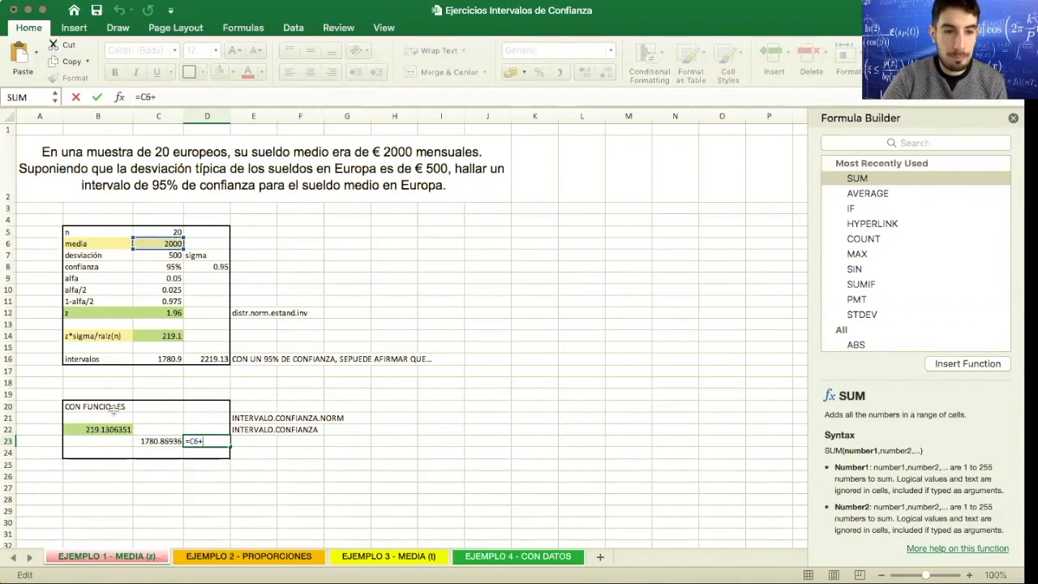
click(112, 429)
key(Return)
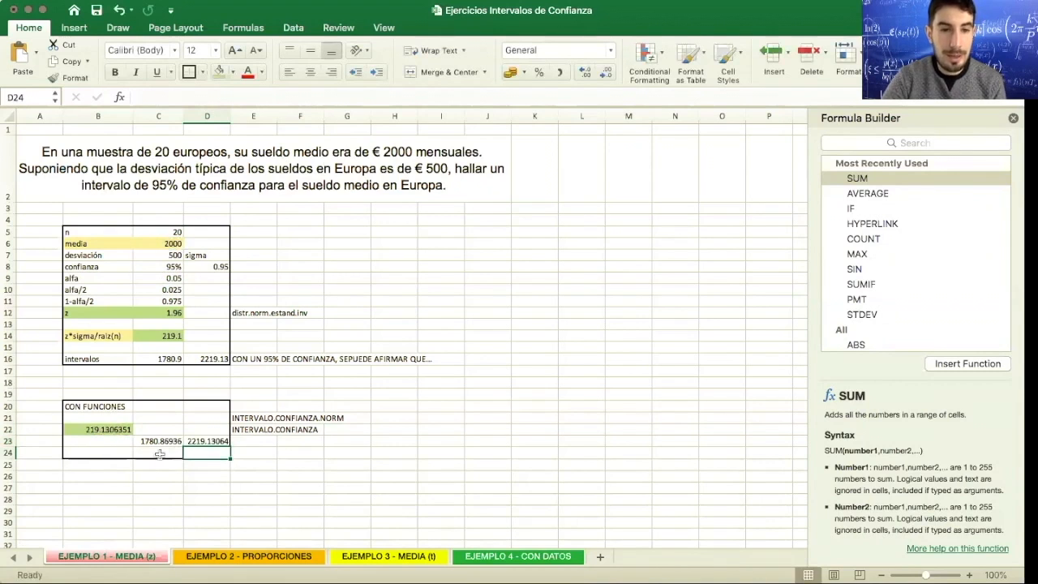
Format the interval limits in C23:D23 with no decimal places and centre them
drag(163, 441, 212, 441)
click(604, 73)
click(605, 73)
click(604, 73)
click(604, 73)
click(605, 73)
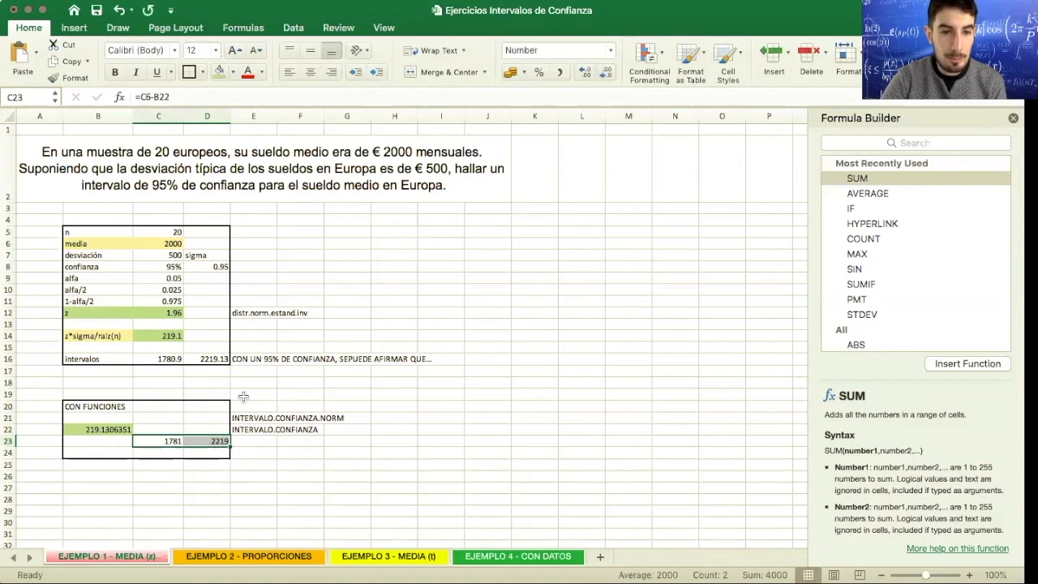
click(310, 72)
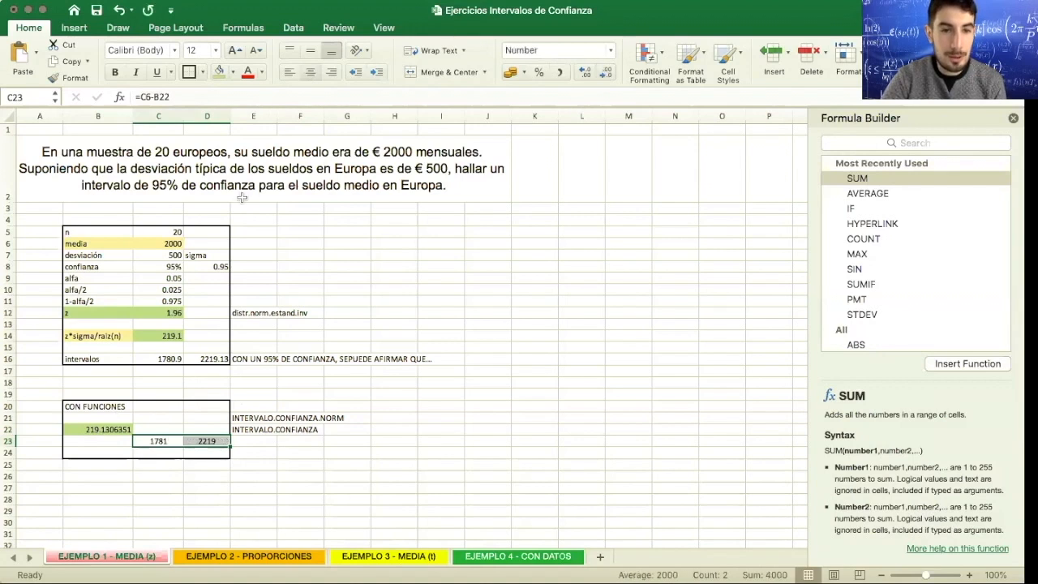
click(246, 403)
drag(158, 441, 209, 441)
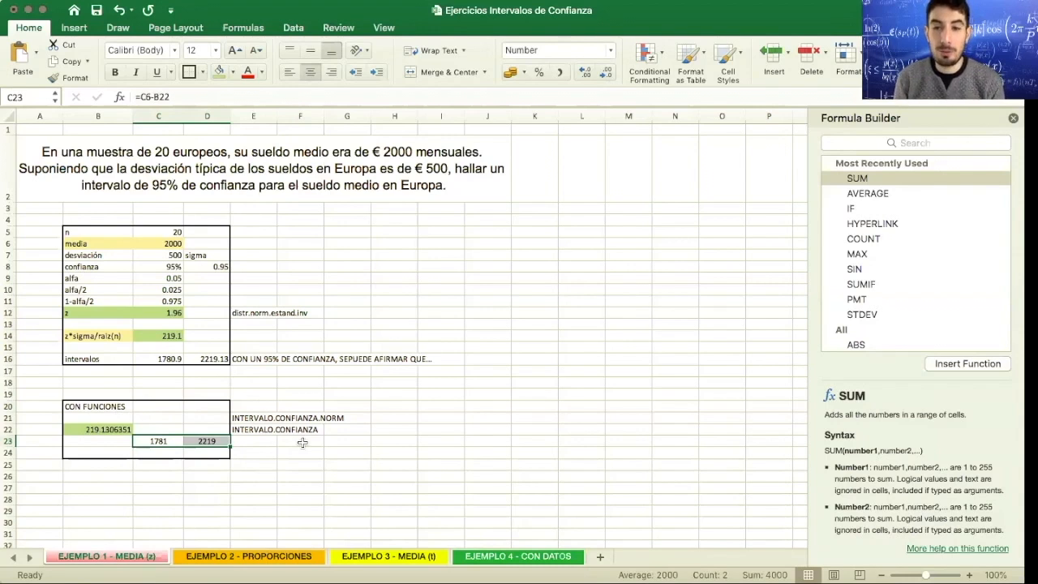
Enter the sample size n as 100 in C5 of the EJEMPLO 2 - PROPORCIONES sheet
click(248, 556)
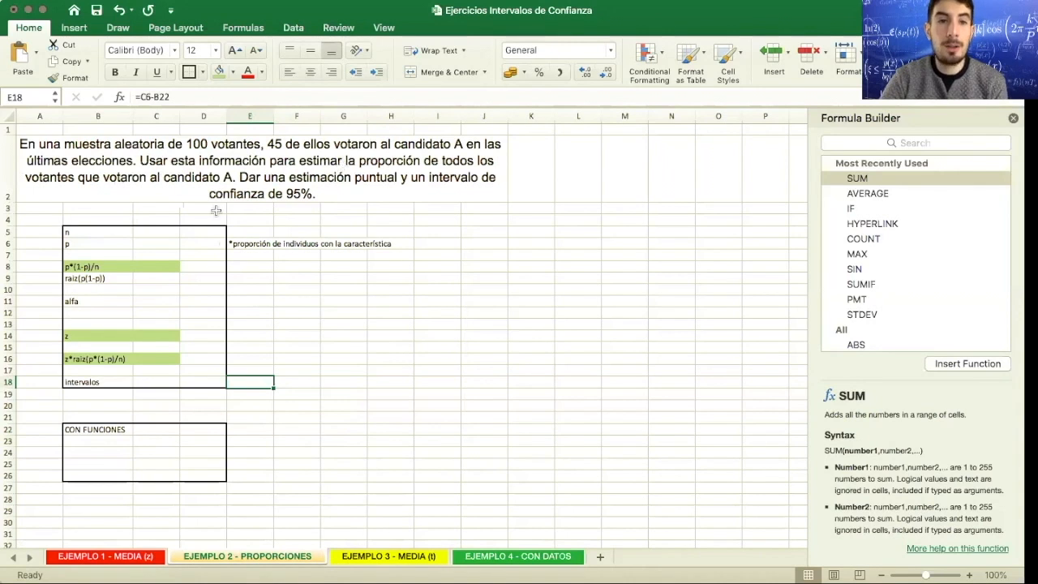
click(154, 233)
text(100)
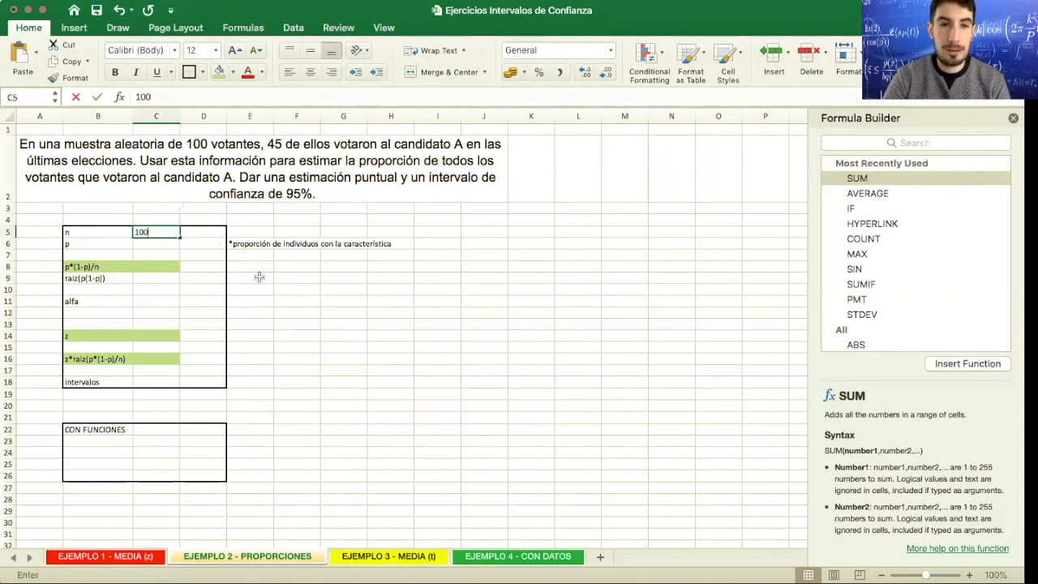
key(Return)
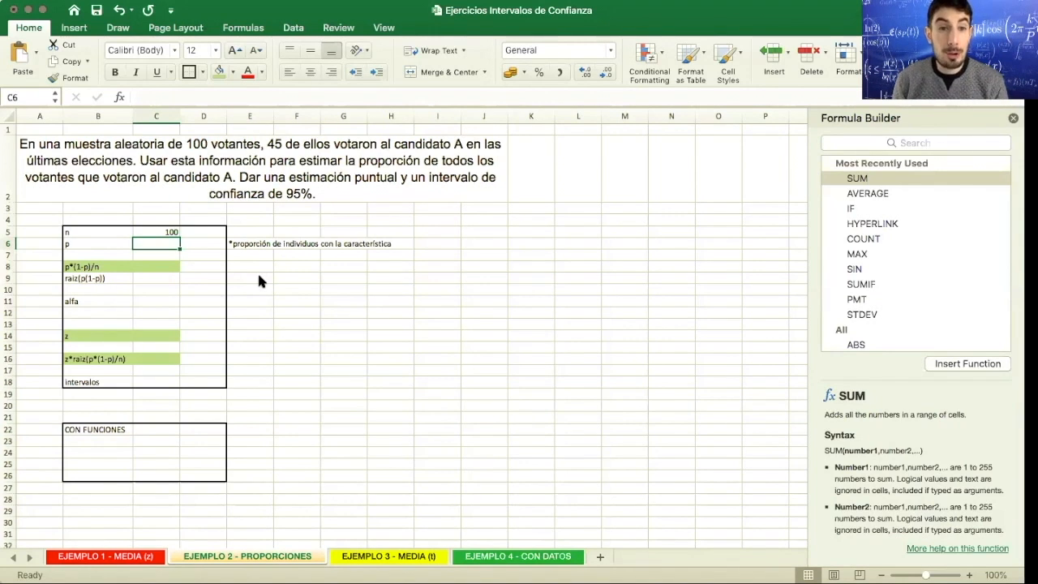
Calculate the proportion p in C6 with the formula =45/100 and enter it as 45% in D6
text(=45/)
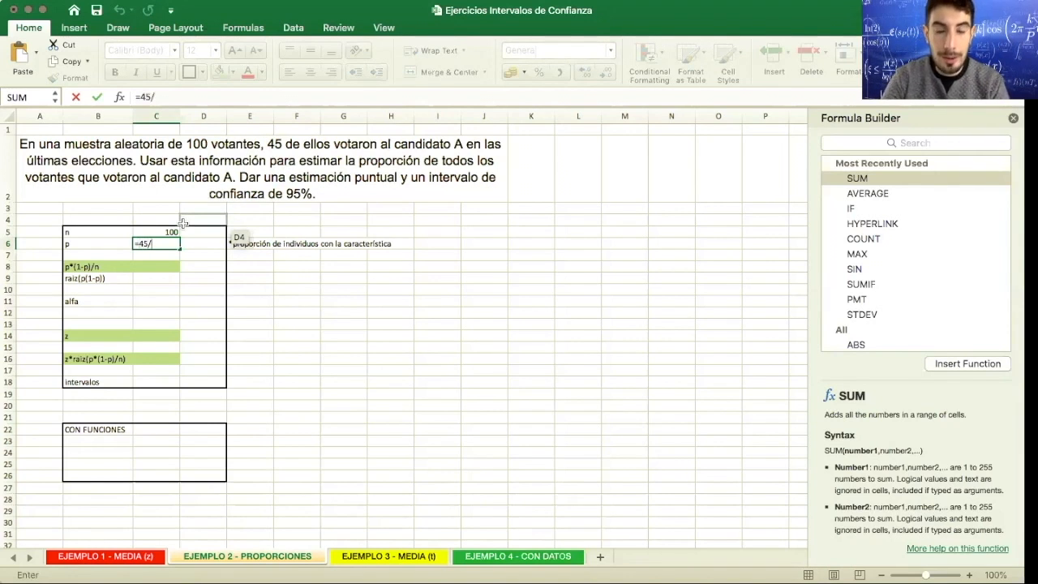
text(100)
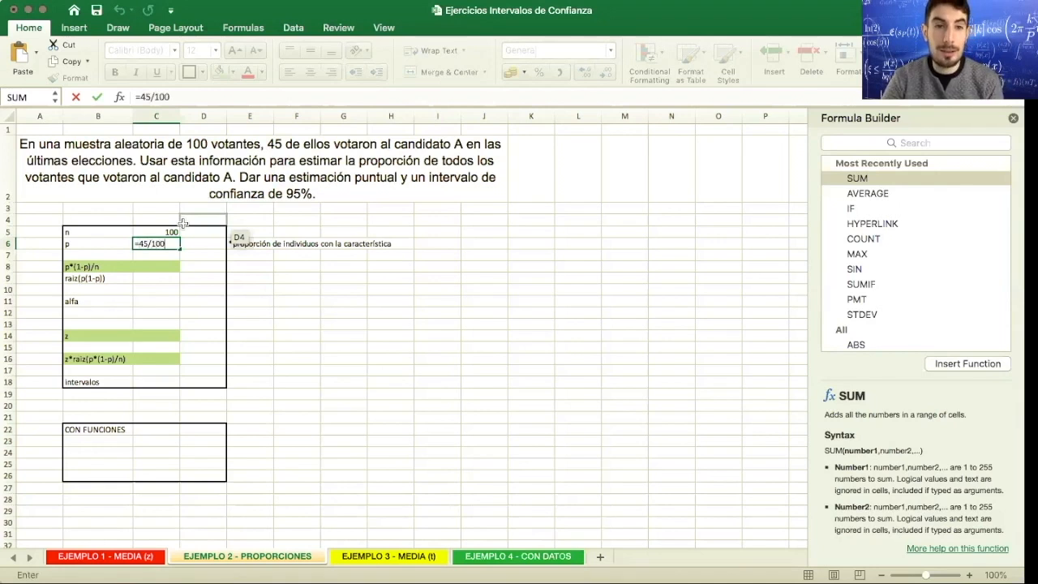
key(Return)
click(161, 241)
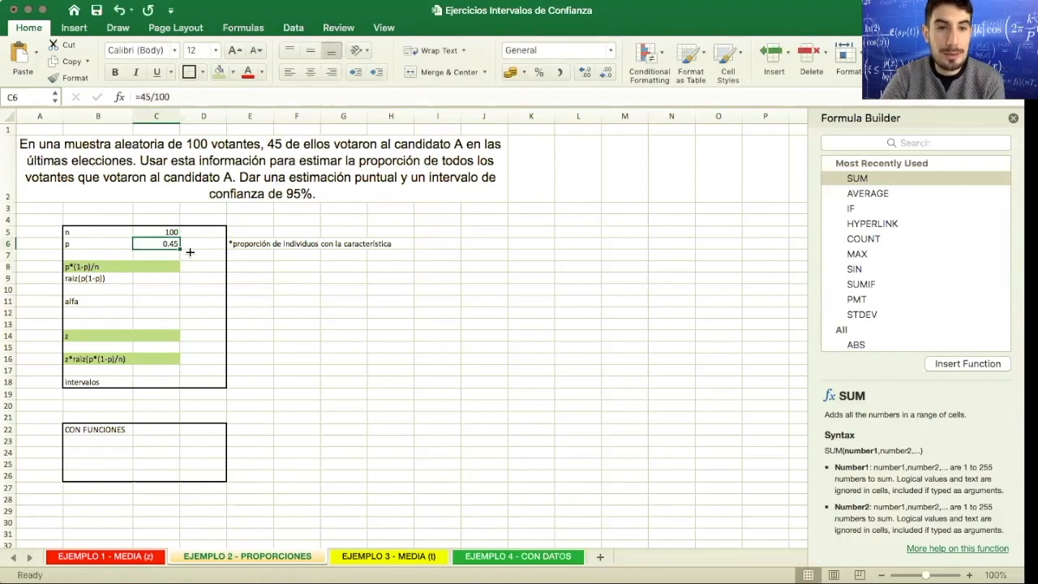
click(206, 245)
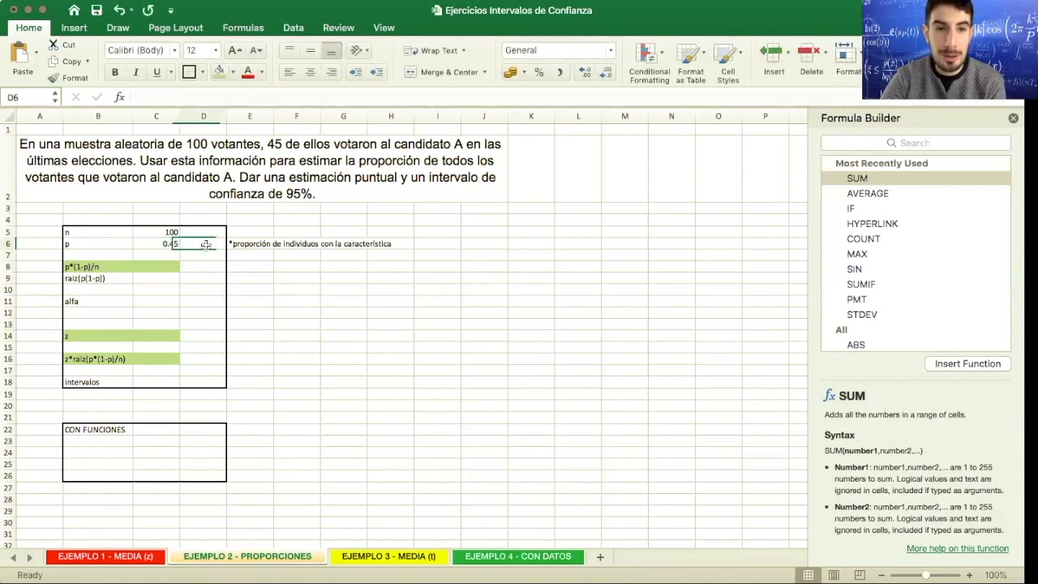
text(45%)
key(Return)
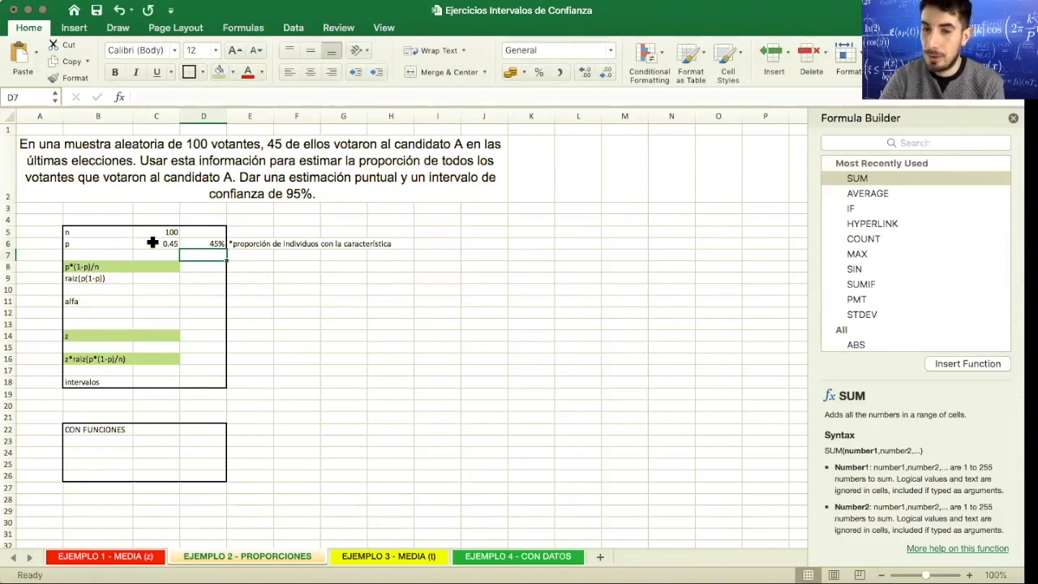
Calculate p*(1-p)/n in C8 with the formula =C6*(1-C6)/100
click(156, 266)
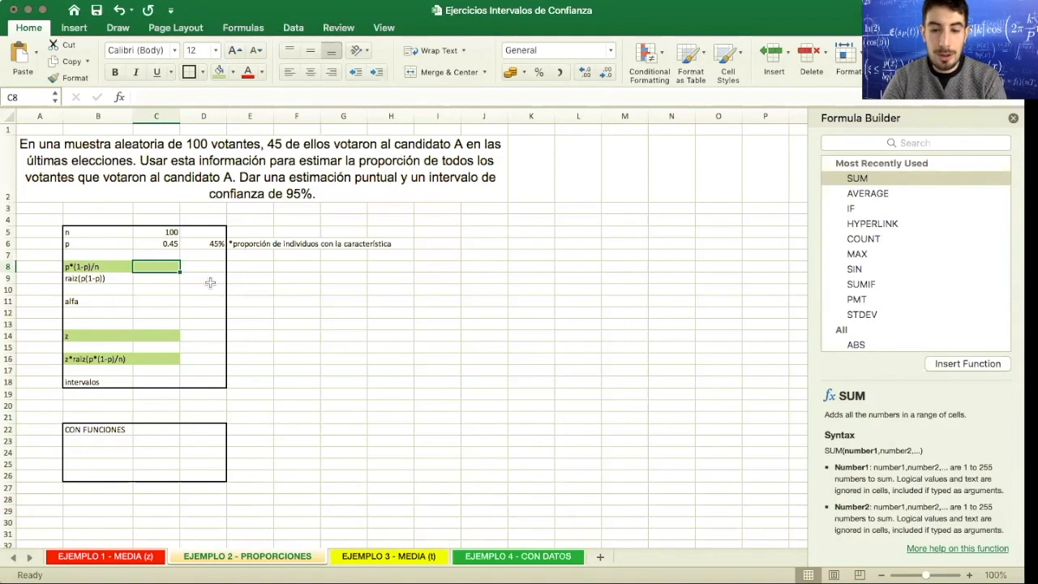
text(=)
click(166, 243)
text(*)
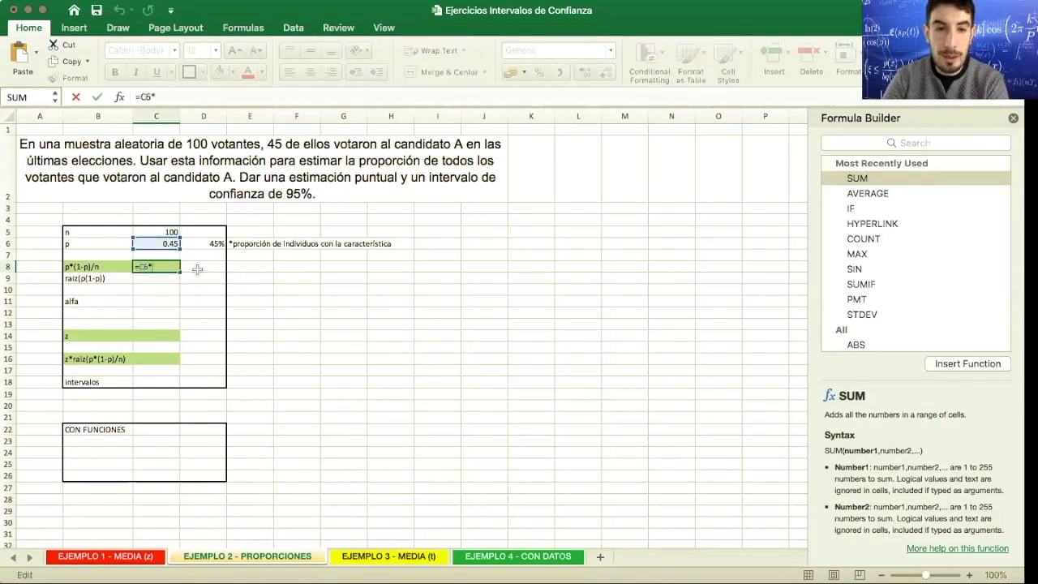
text((1)-)
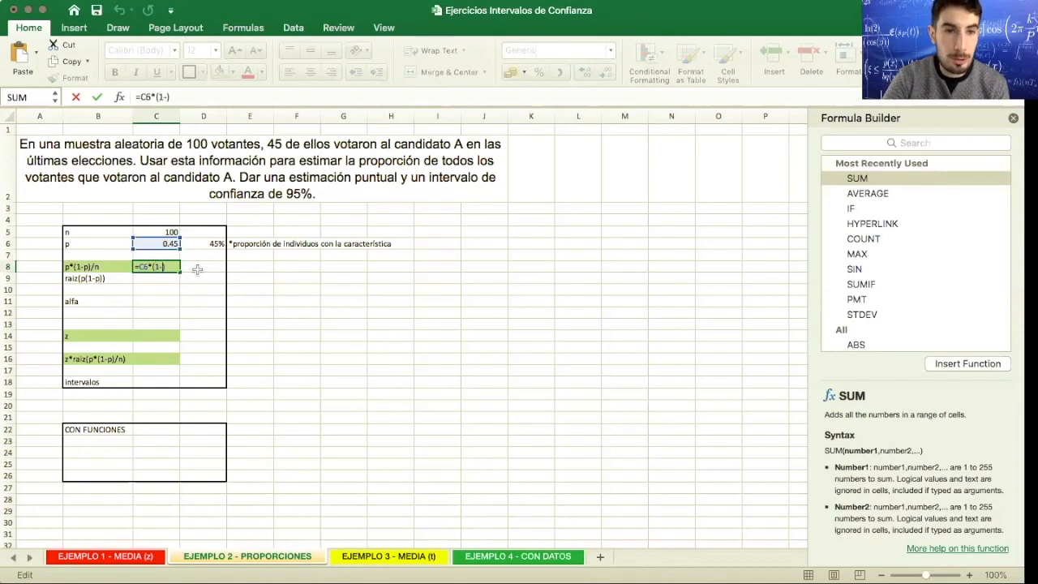
click(169, 242)
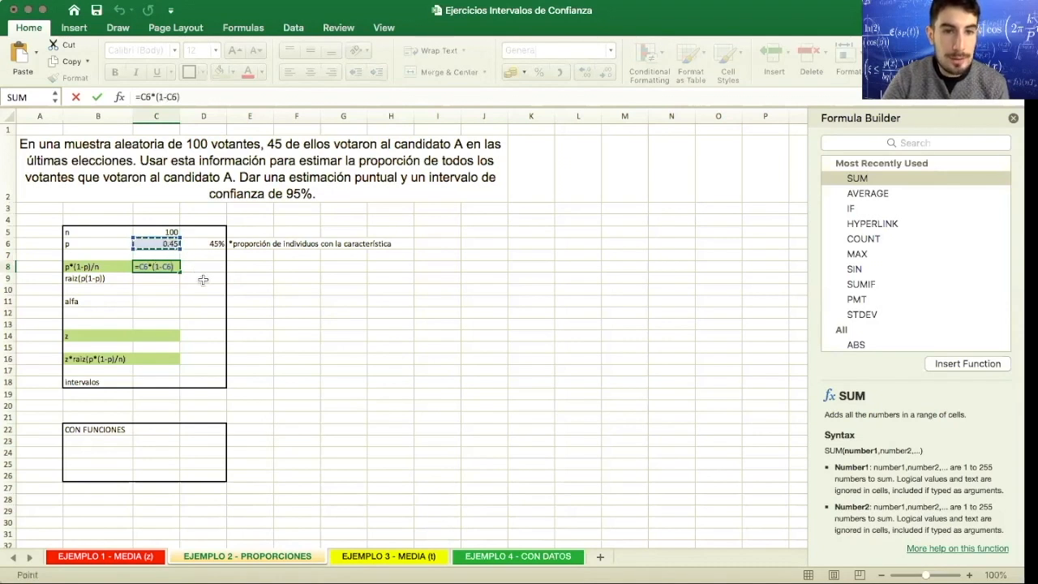
key(Right)
key(Left)
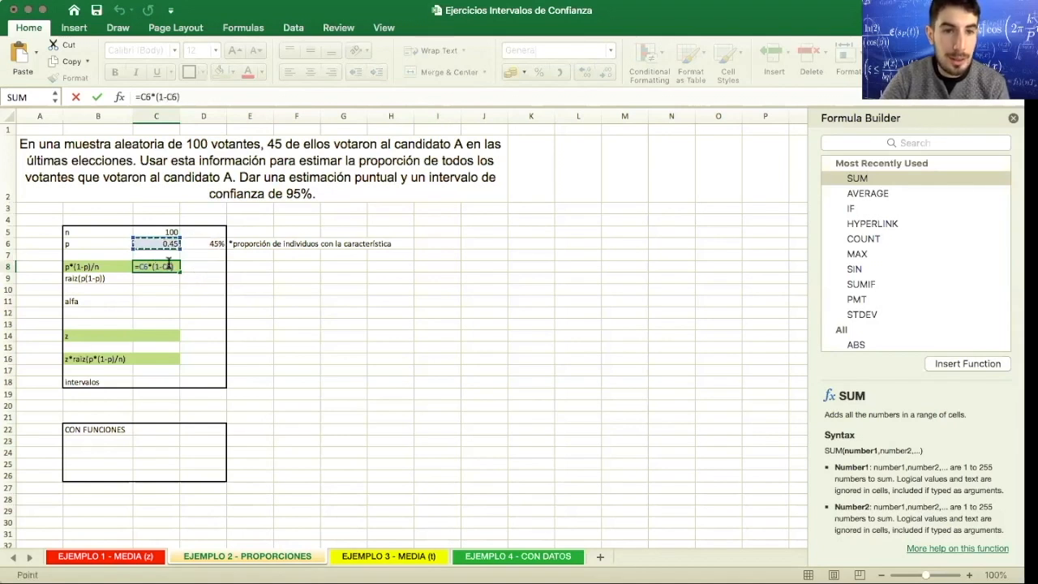
click(173, 267)
text(/100)
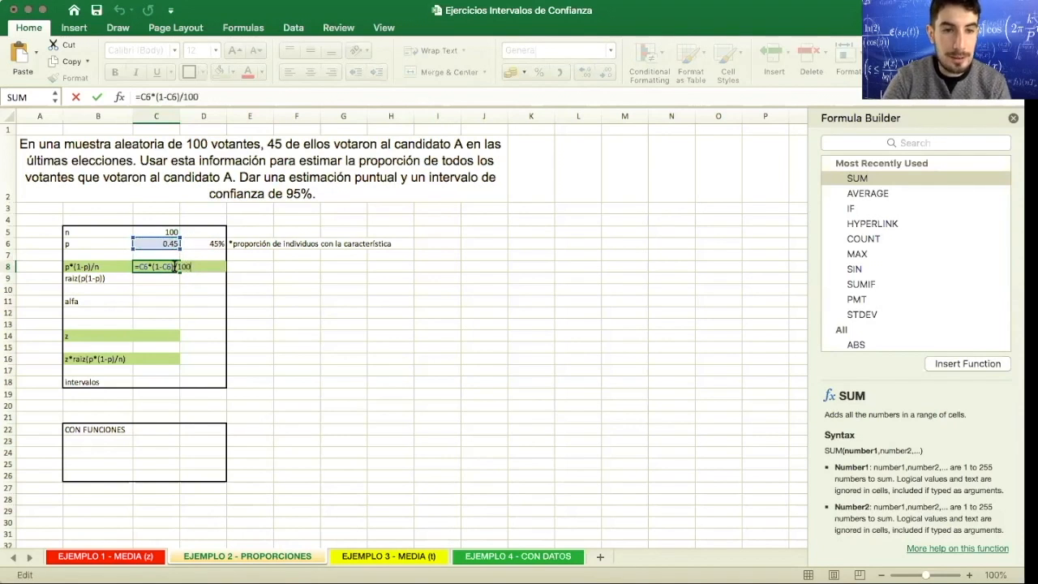
key(Return)
click(174, 267)
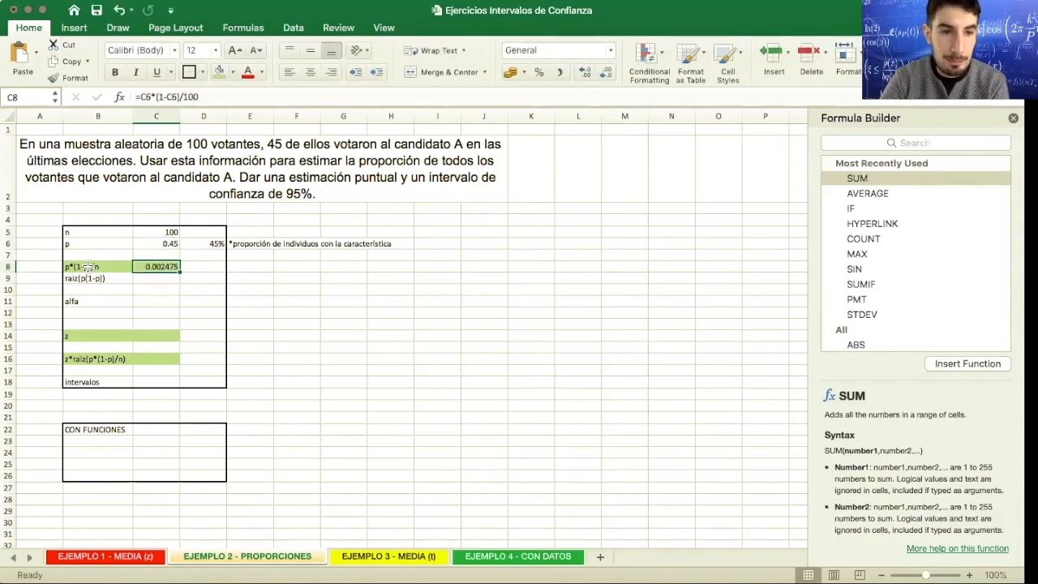
Enter 0.05 for alfa in C11 and 1.96 for z in C14
click(151, 301)
text(0.05)
key(Return)
key(Return)
key(Return)
key(Return)
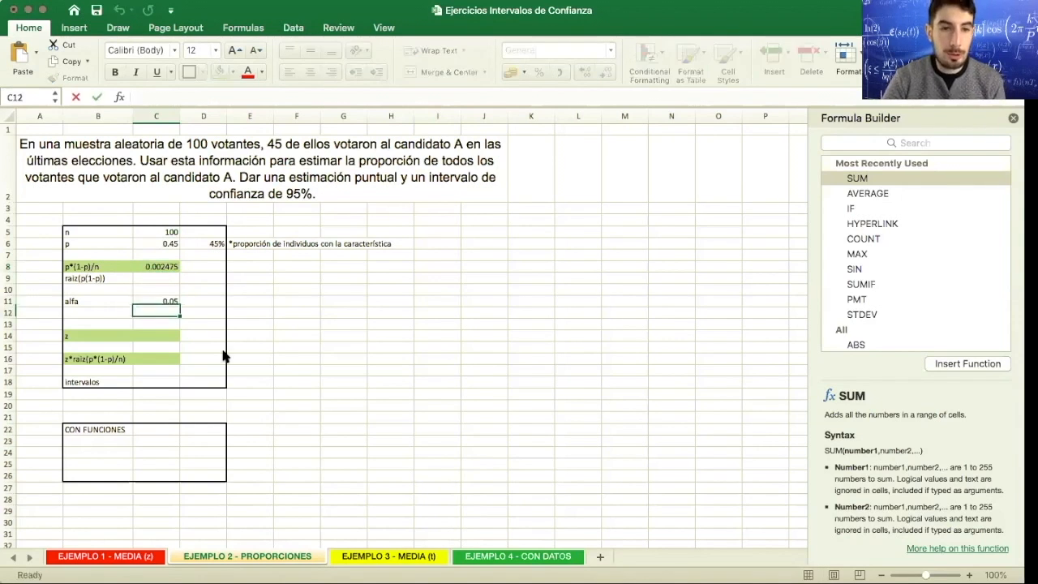
key(Up)
text(1)
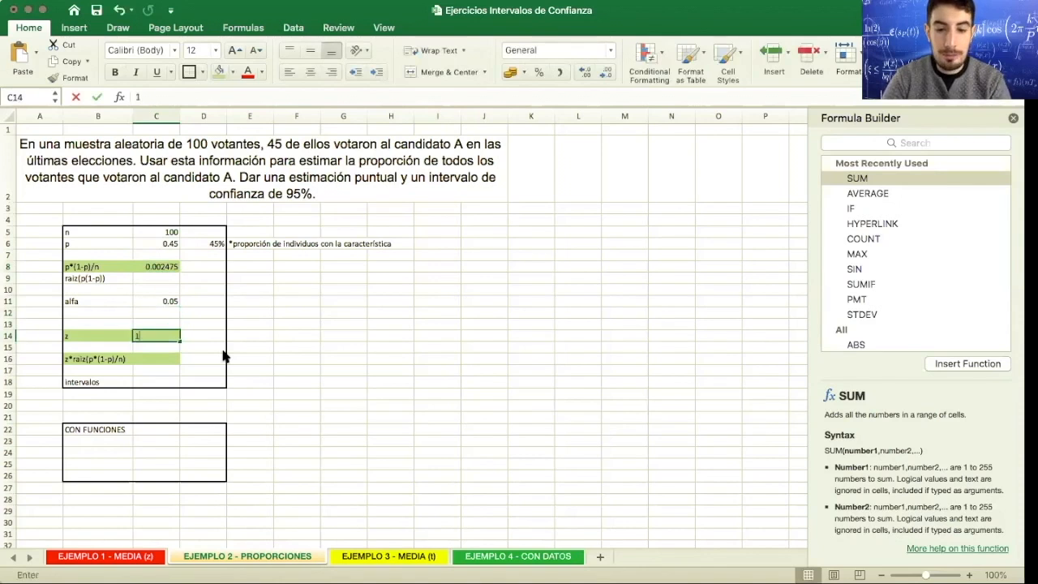
text(.96)
key(Return)
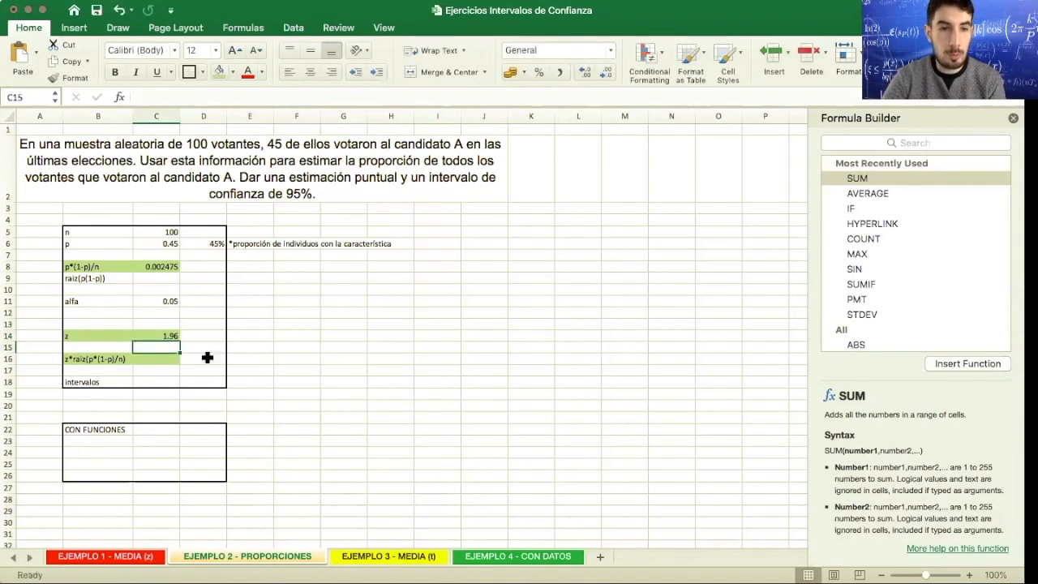
Calculate the margin of error z*raiz(p*(1-p)/n) in C16 with the formula =C14*SQRT(C8)
click(160, 362)
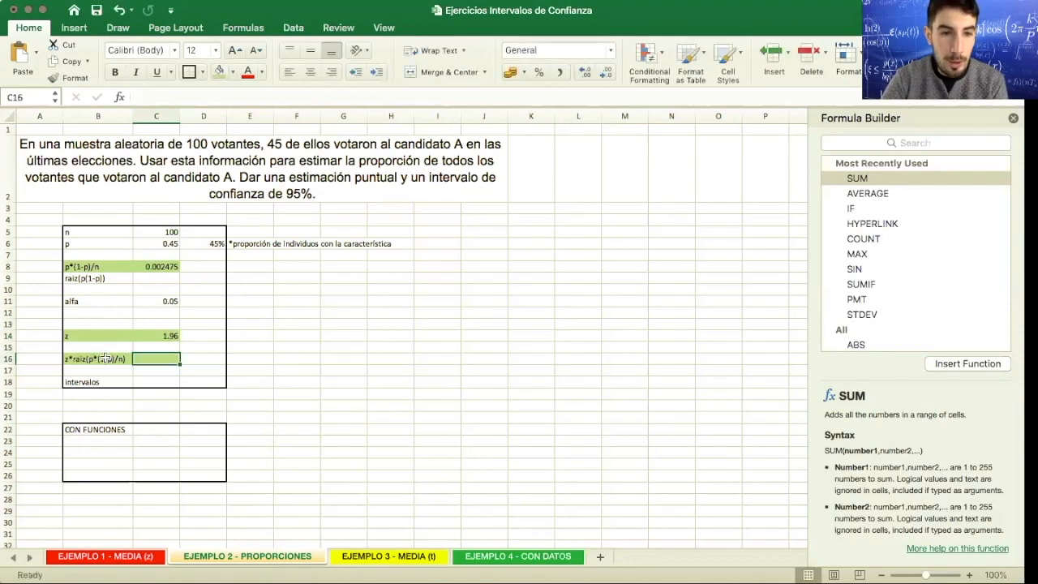
text(=)
click(167, 336)
text(*)
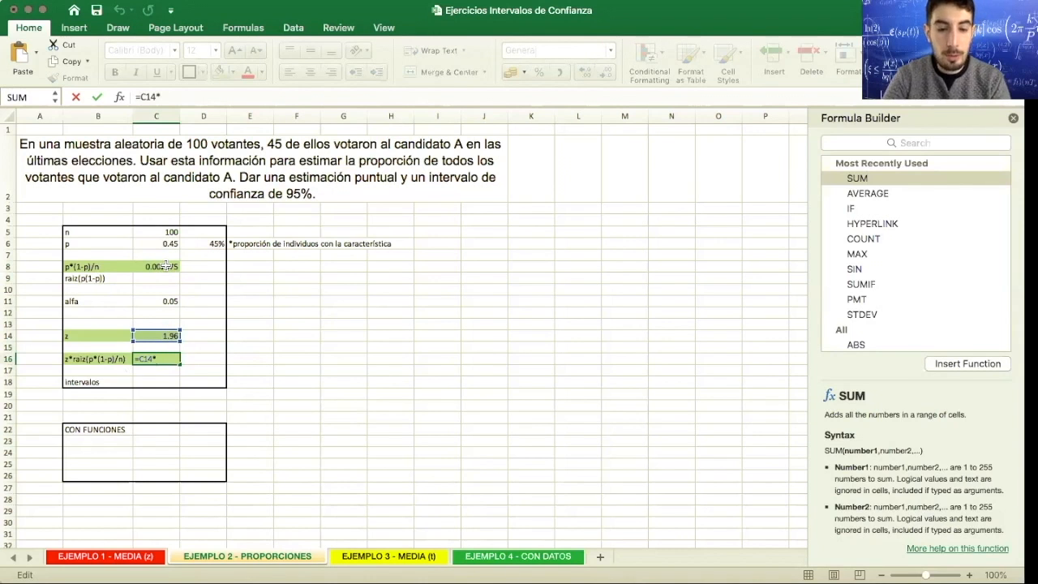
text(SQRT()
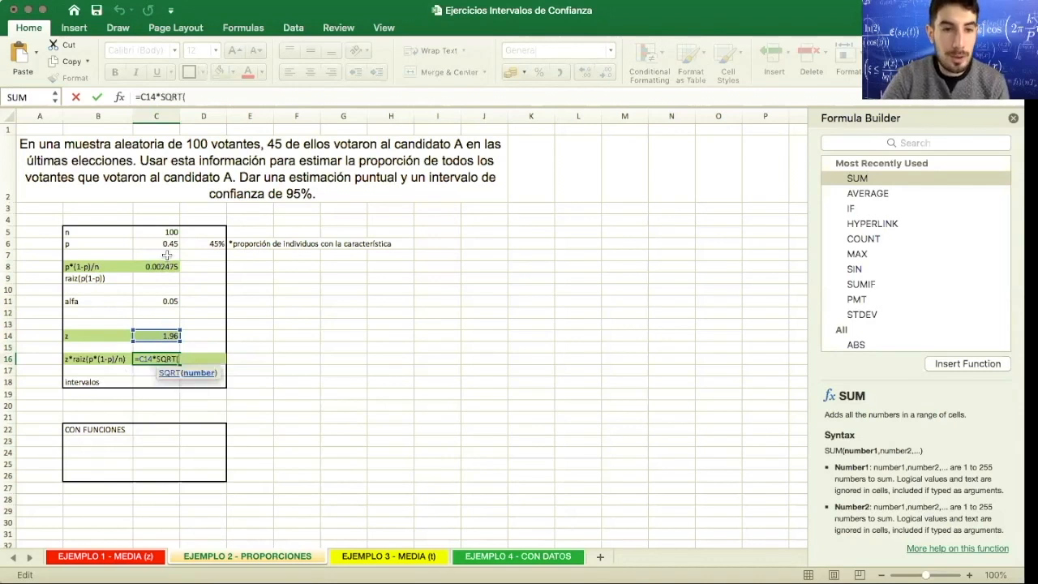
click(160, 268)
text())
key(Return)
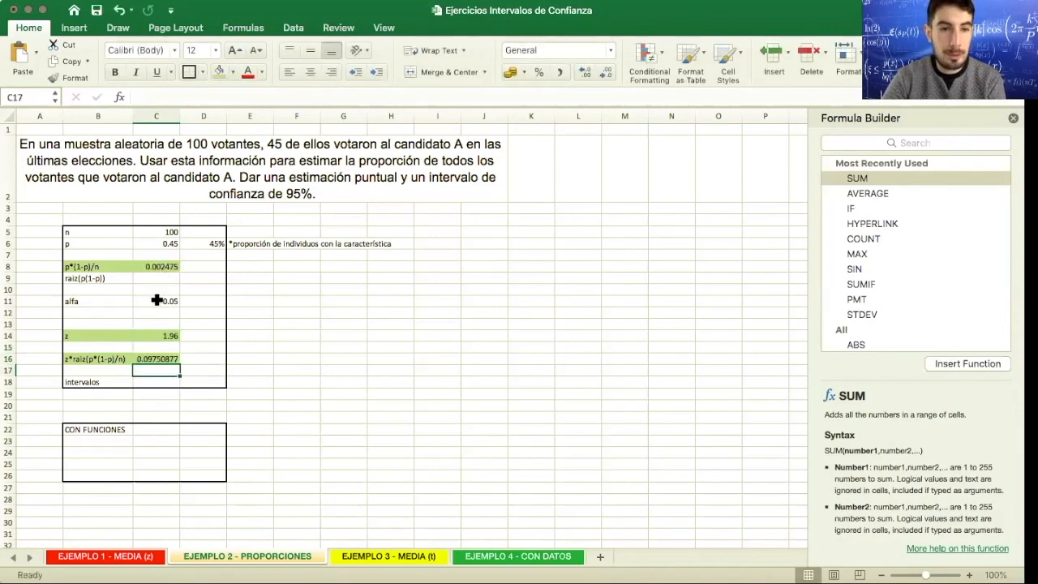
Calculate the lower interval limit in C18 with the formula =C6-C16
click(170, 383)
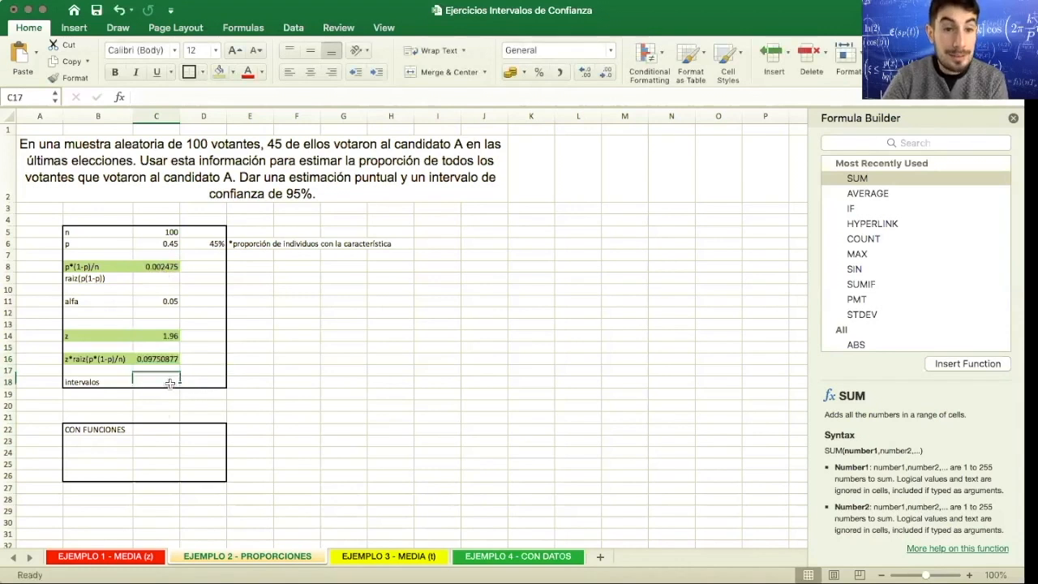
text(=)
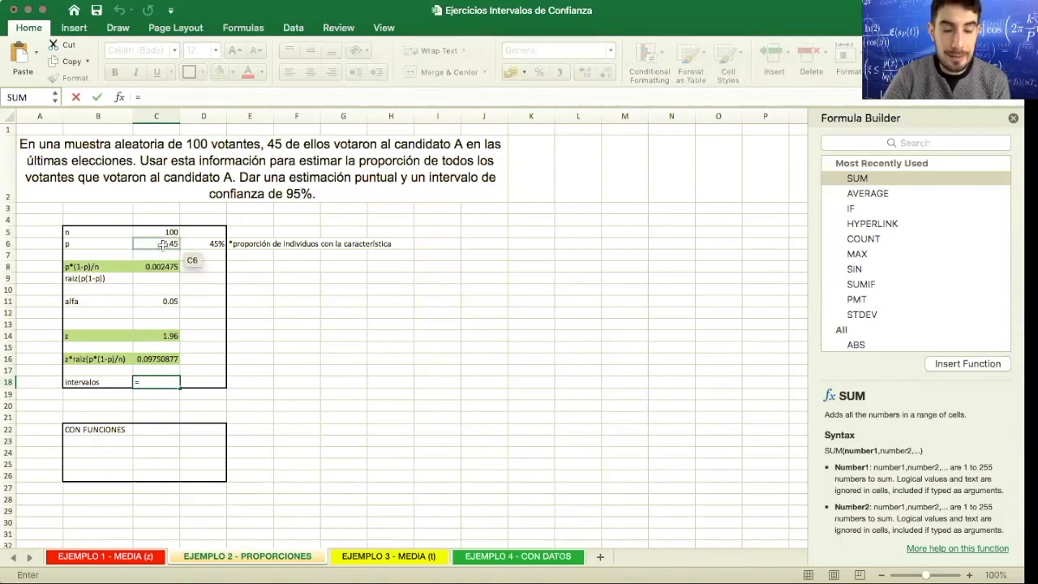
click(163, 244)
text(-)
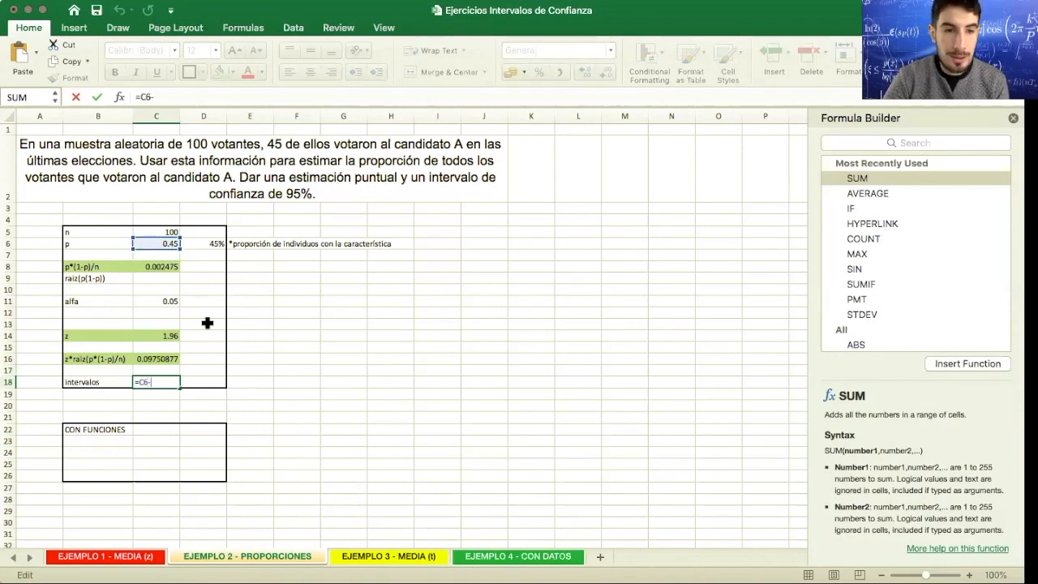
click(158, 359)
key(Return)
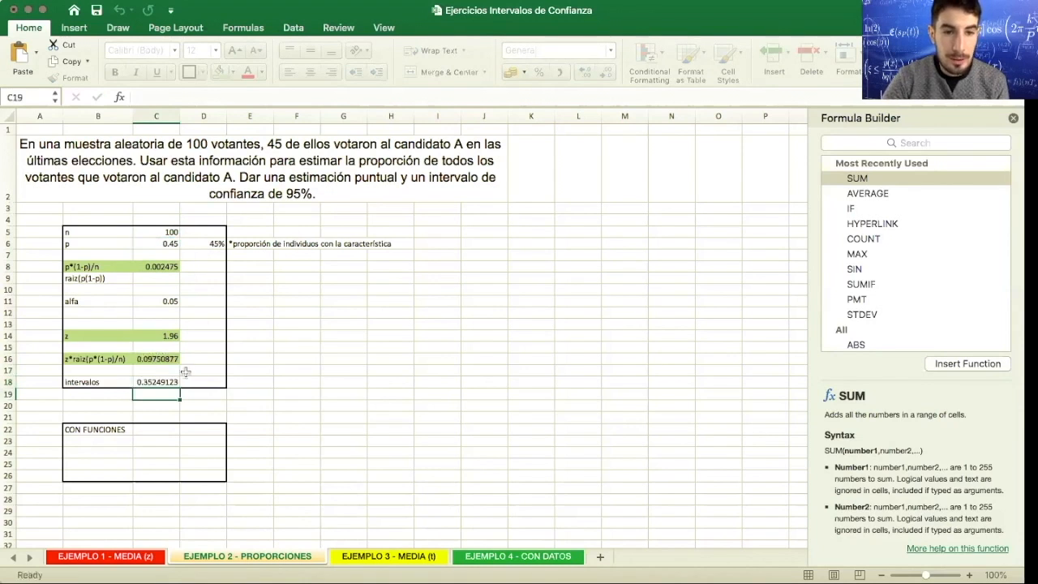
Calculate the upper interval limit in D18 with the formula =C6+C16
click(195, 381)
text(=)
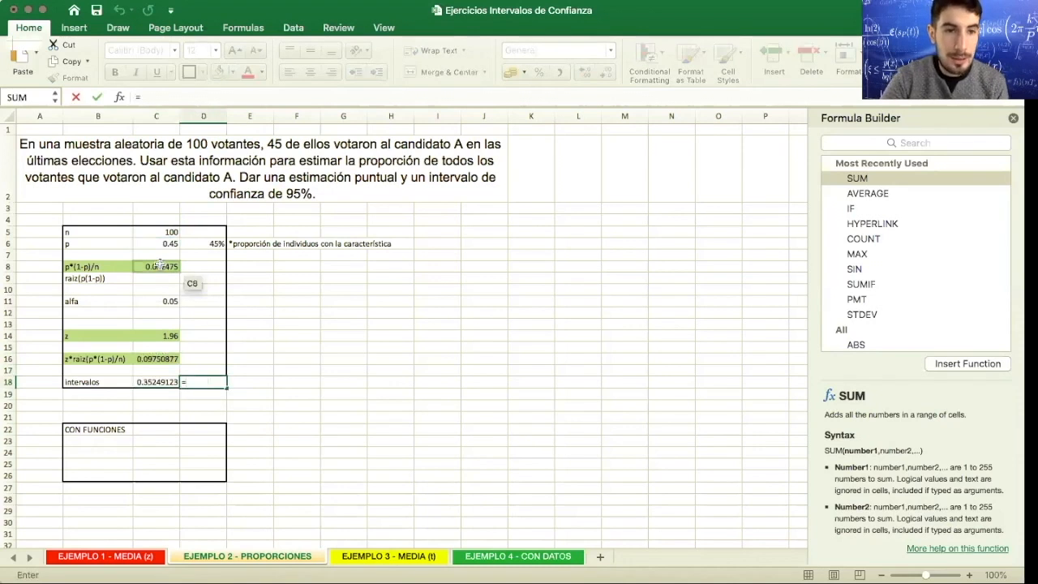
click(162, 244)
text(+)
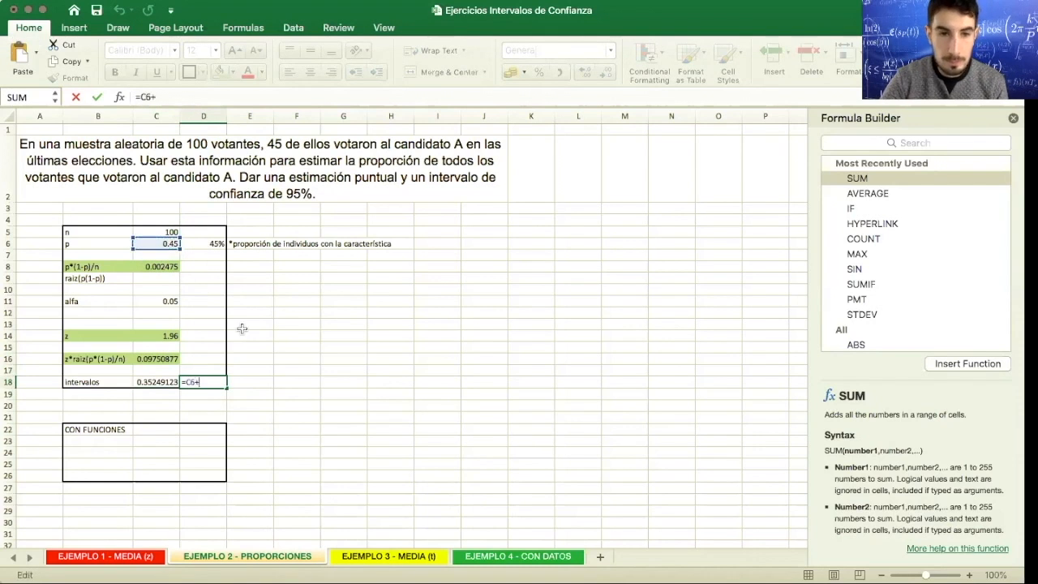
click(167, 359)
key(Return)
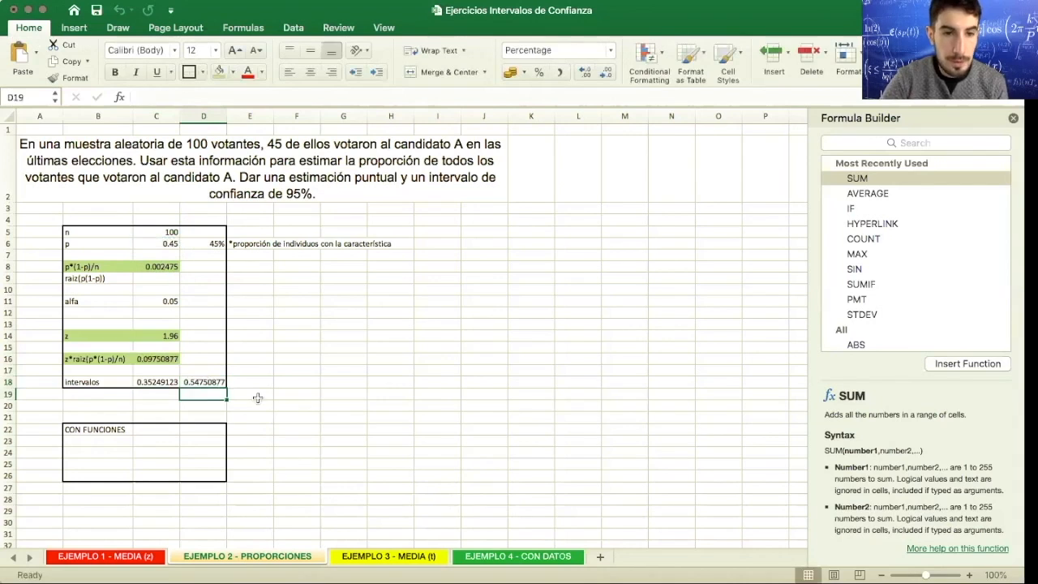
Format the interval limits in C18:D18 as percentages with no decimal places
drag(157, 381, 204, 381)
click(607, 73)
click(607, 73)
click(608, 73)
click(608, 73)
click(608, 73)
click(608, 73)
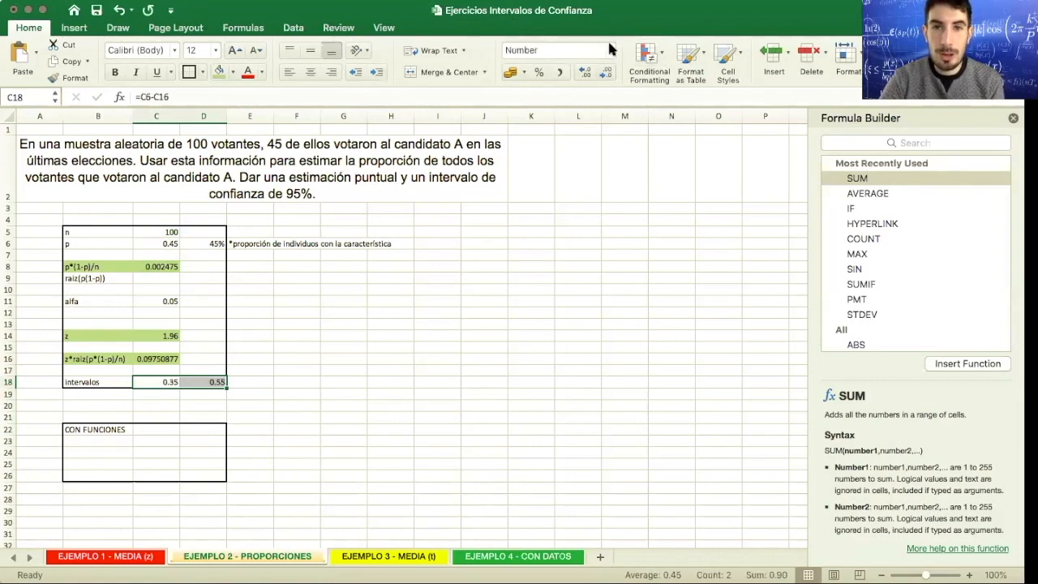
click(538, 72)
click(285, 391)
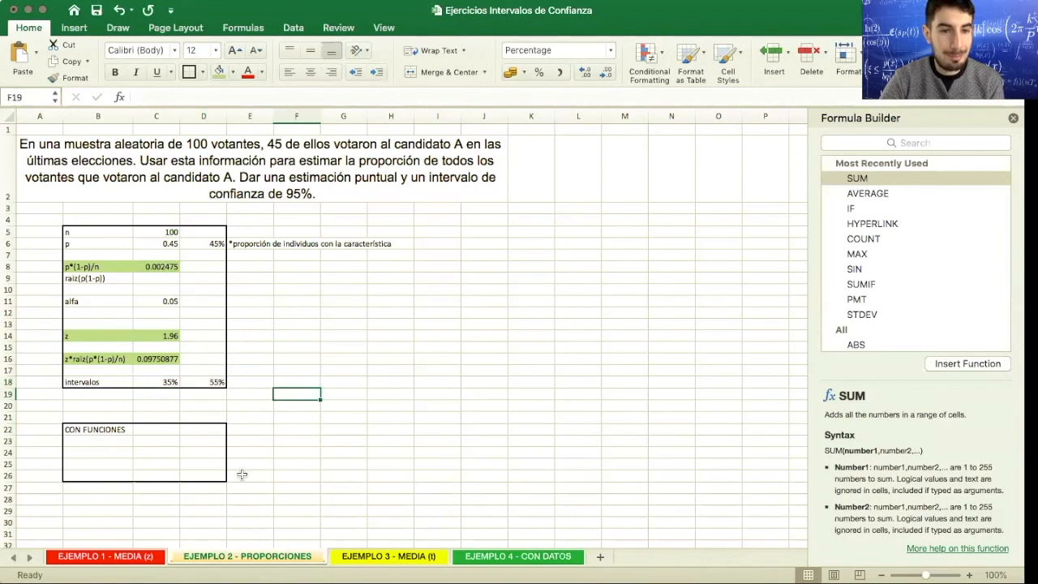
drag(165, 382, 206, 382)
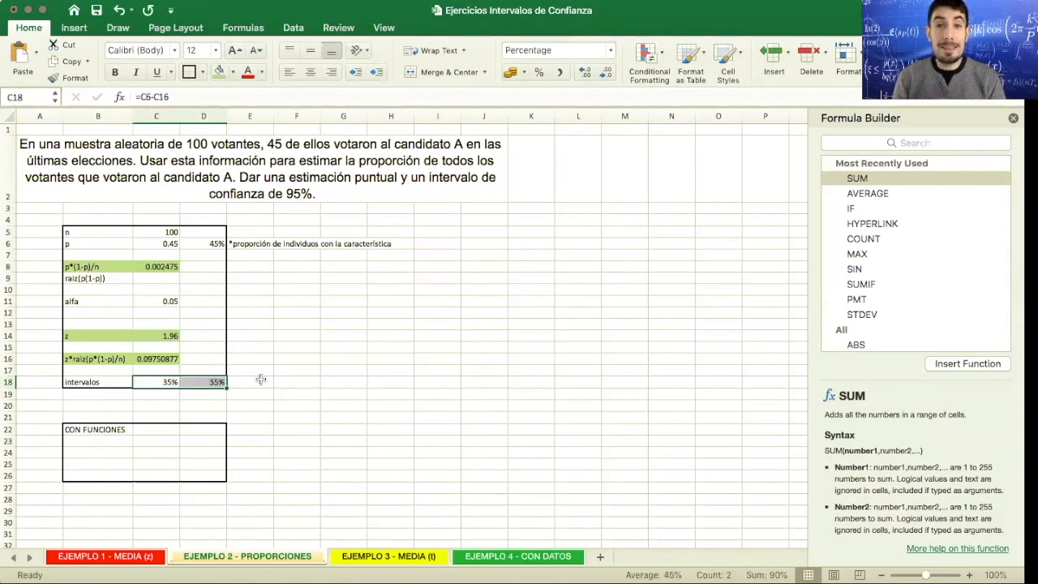
Enter the note "CON UN 95% DE CONFIANZA, PODEMOS AFIRMAR QUE..." in E18, beside the interval limits
click(261, 380)
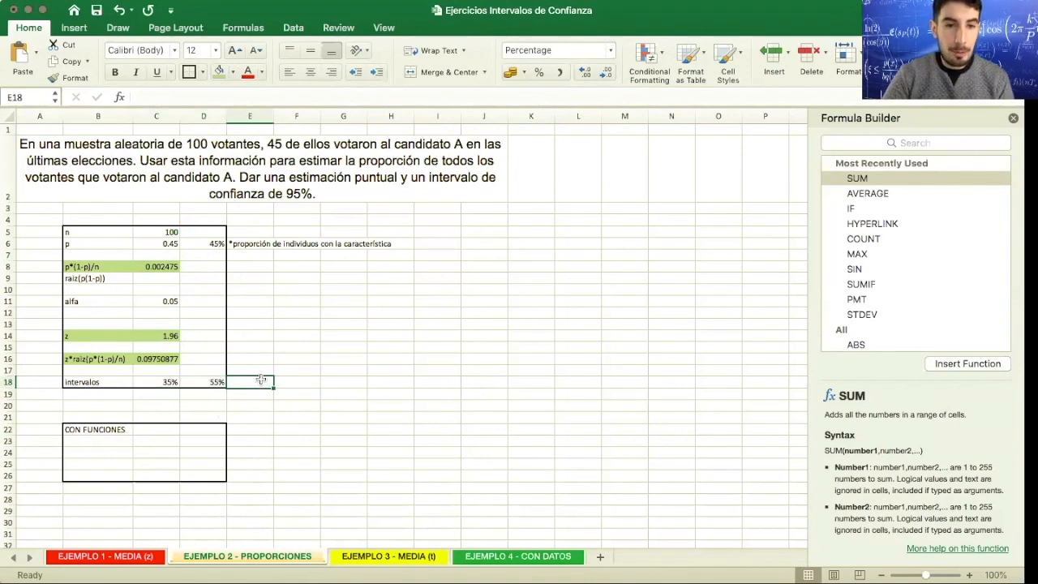
text(CON UN )
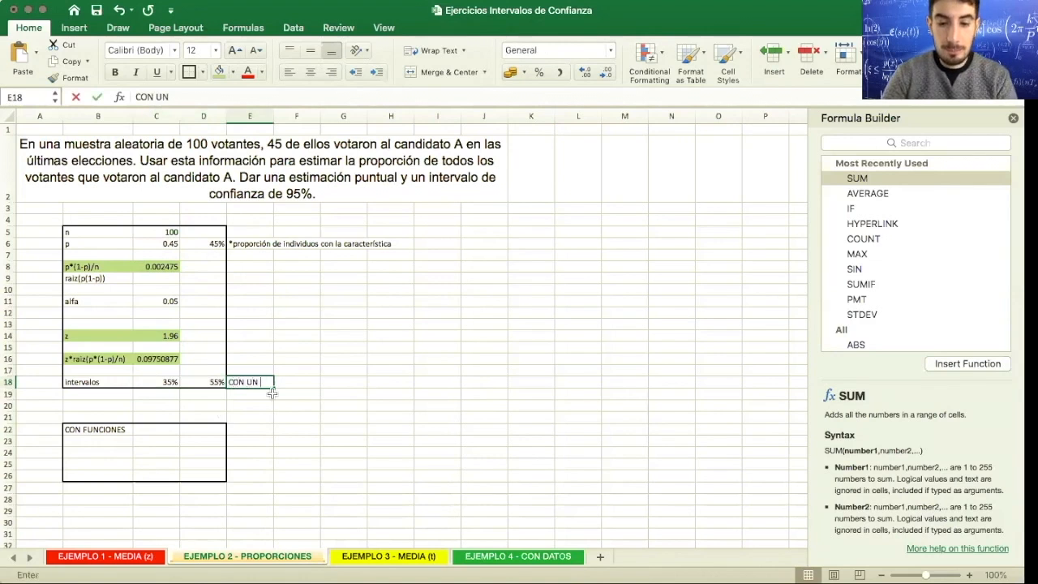
text(95% DE CONFI)
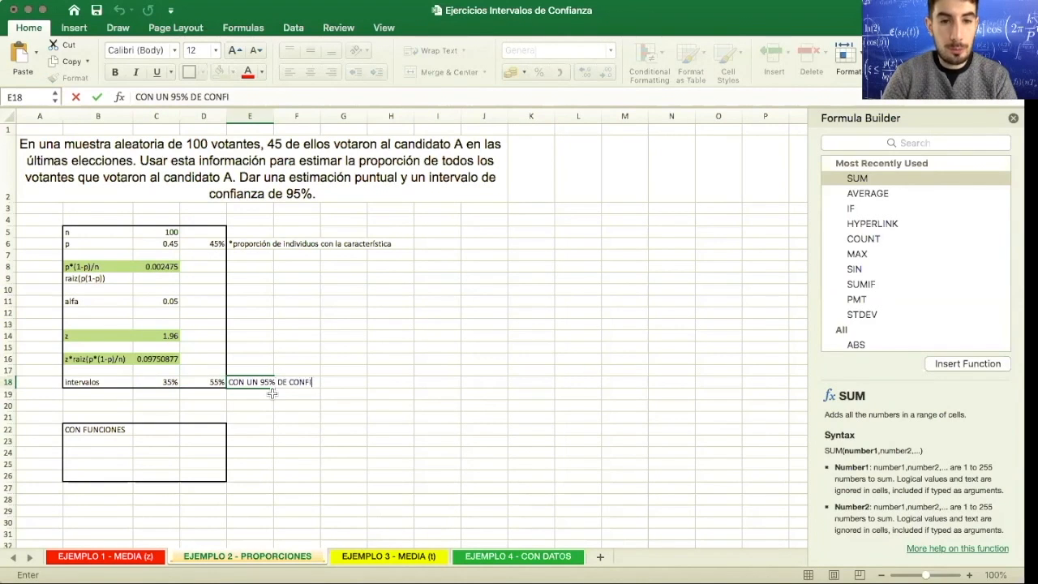
text(ANZA, PODEM)
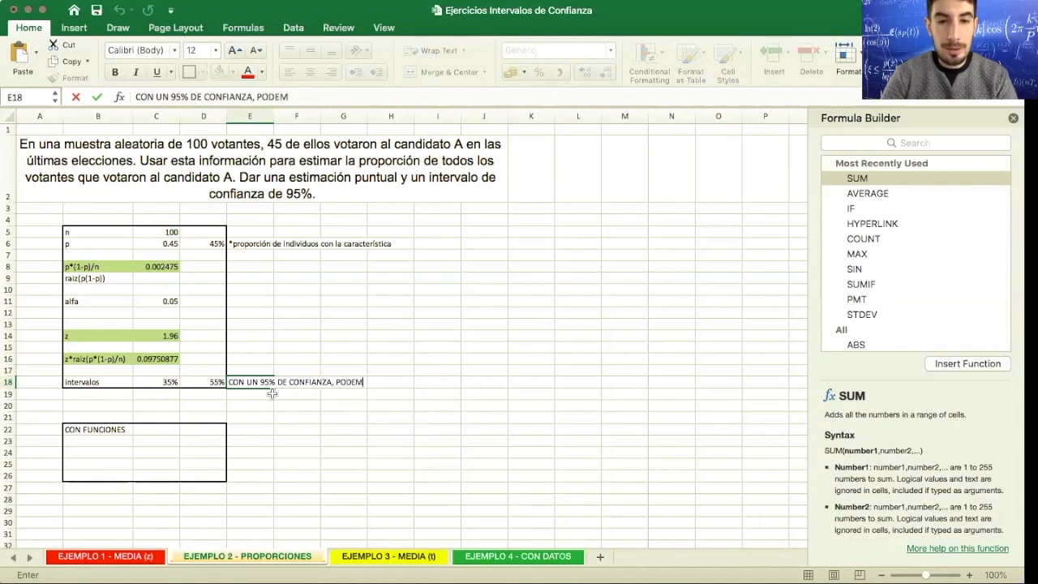
text(OS AFIRMAR QUE...)
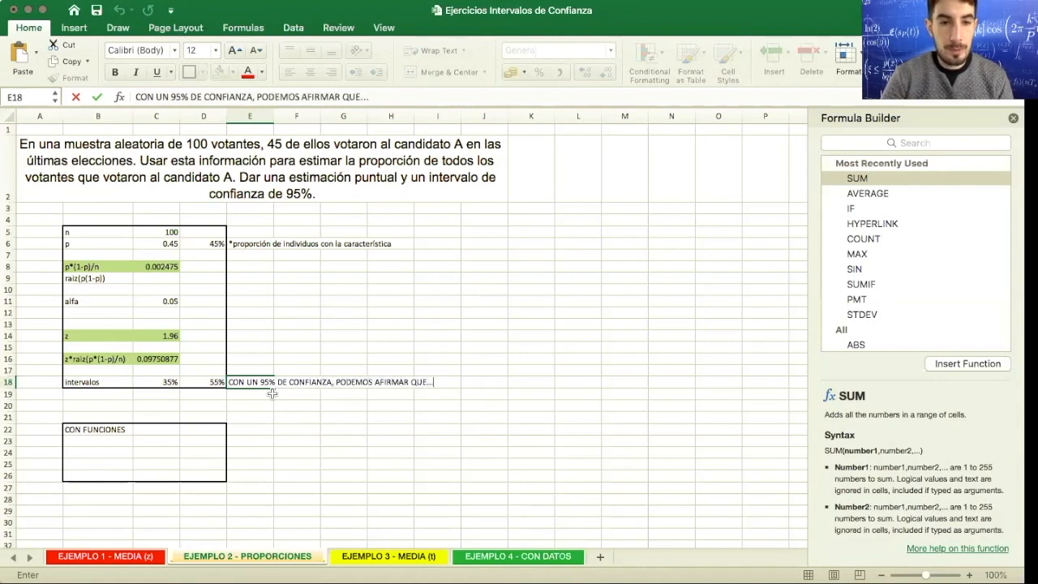
key(Return)
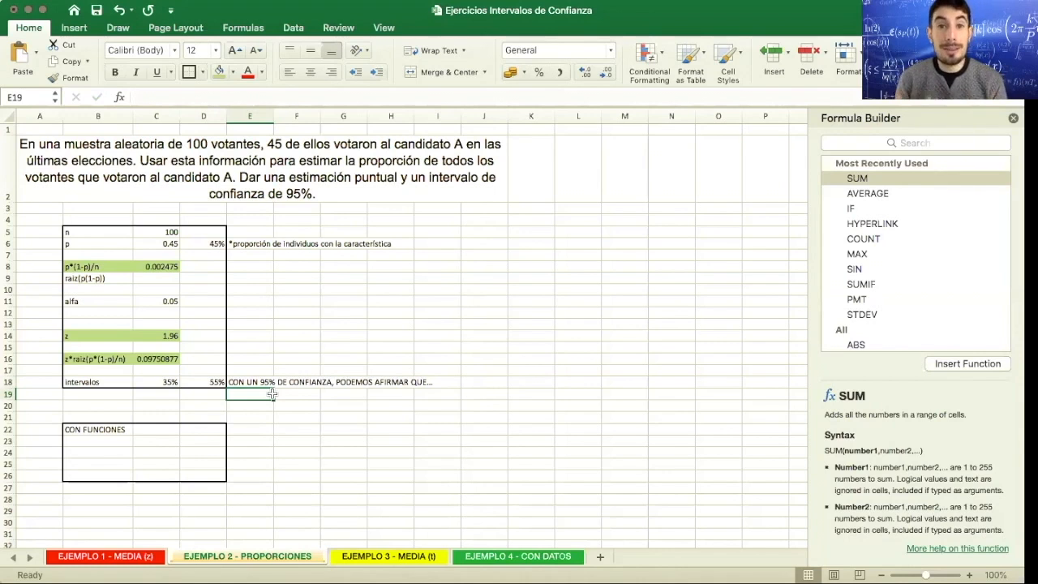
Highlight the raiz(p(1-p)) cells B9:C9 with an orange fill and a border
drag(85, 280, 139, 280)
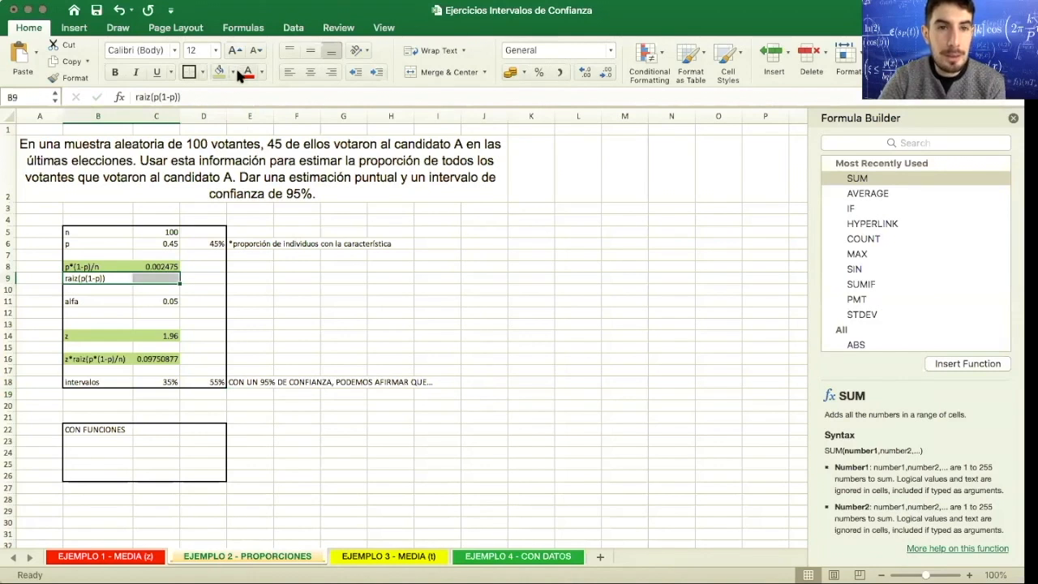
click(312, 140)
click(199, 291)
drag(97, 280, 156, 280)
click(156, 302)
Calculate the square root of p(1-p) in C9 with the formula =SQRT(C6*(1-C6))
click(157, 279)
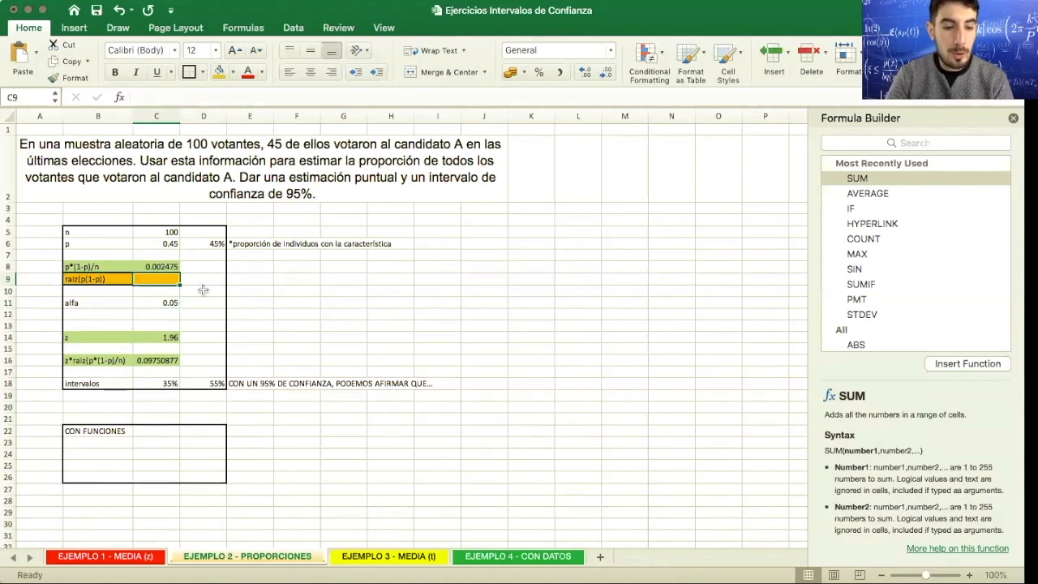
text(RA)
key(BackSpace)
key(BackSpace)
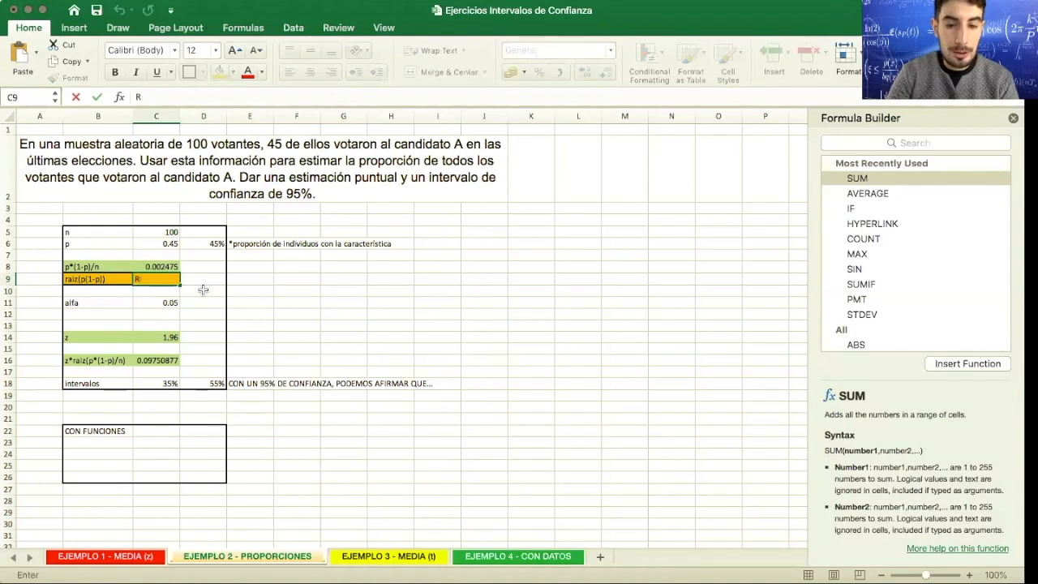
text(=sqrt()
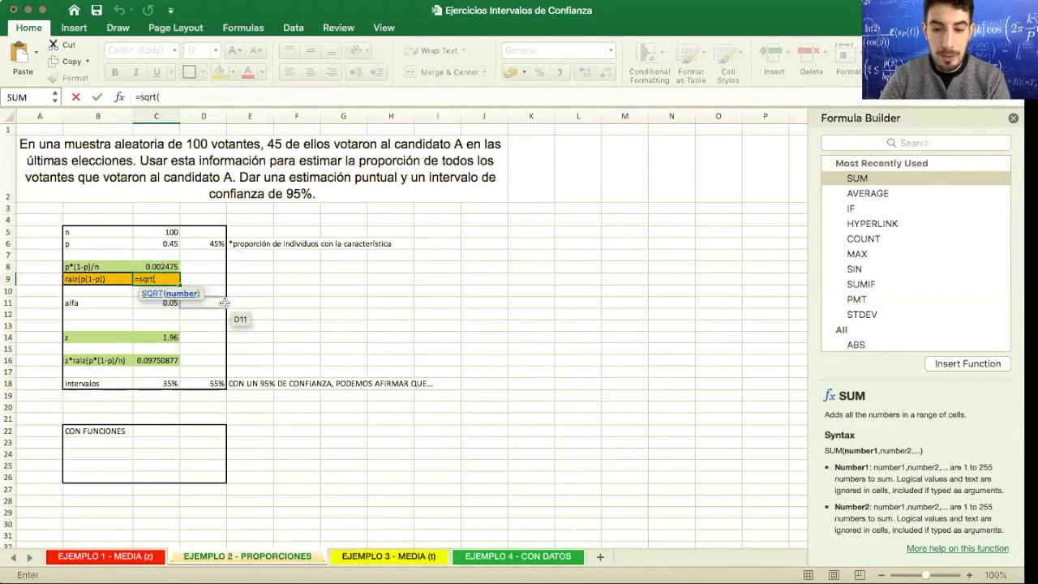
click(170, 243)
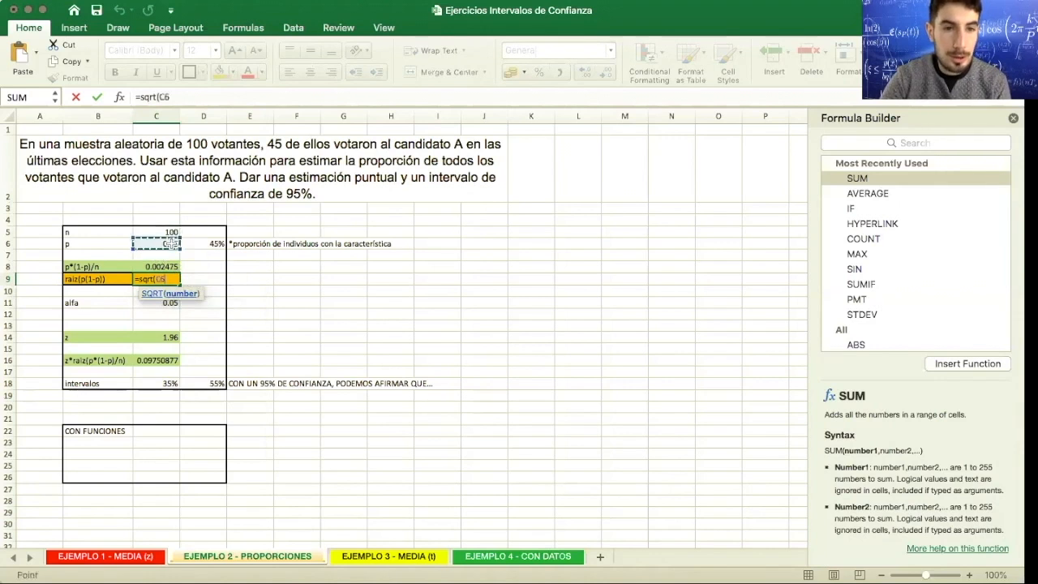
text(*())
click(175, 96)
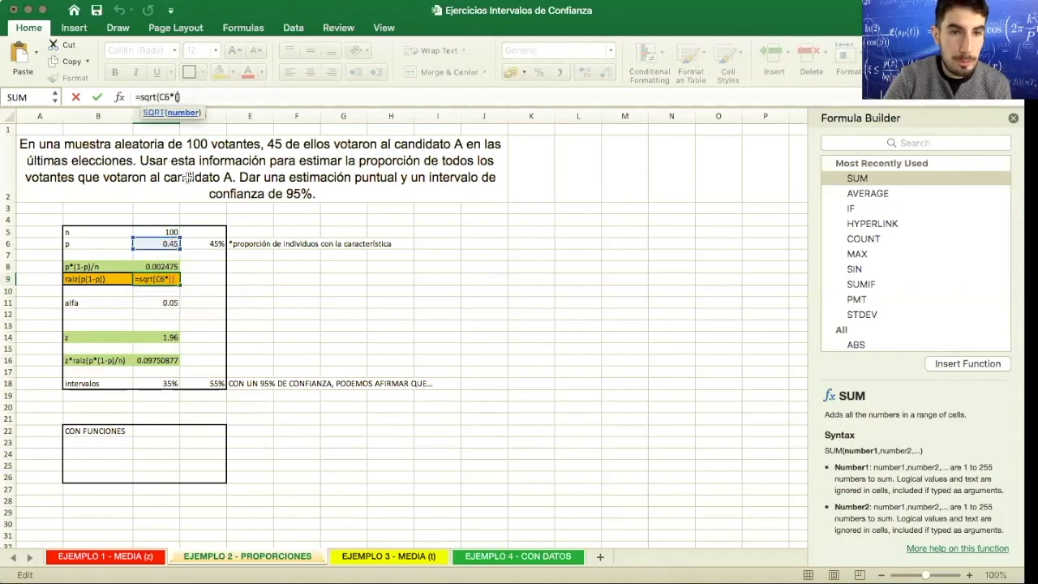
text(1-)
click(167, 243)
key(Return)
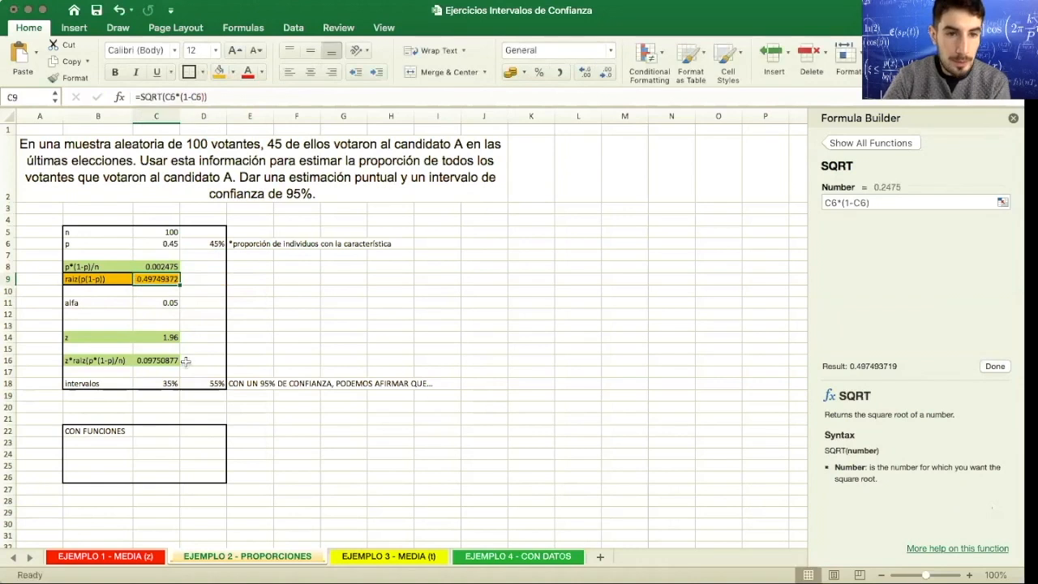
Note the function names "intervalo.confianza.norm" in E24 and "intervalo.confianza" in E25, beside the CON FUNCIONES box
click(111, 444)
key(Down)
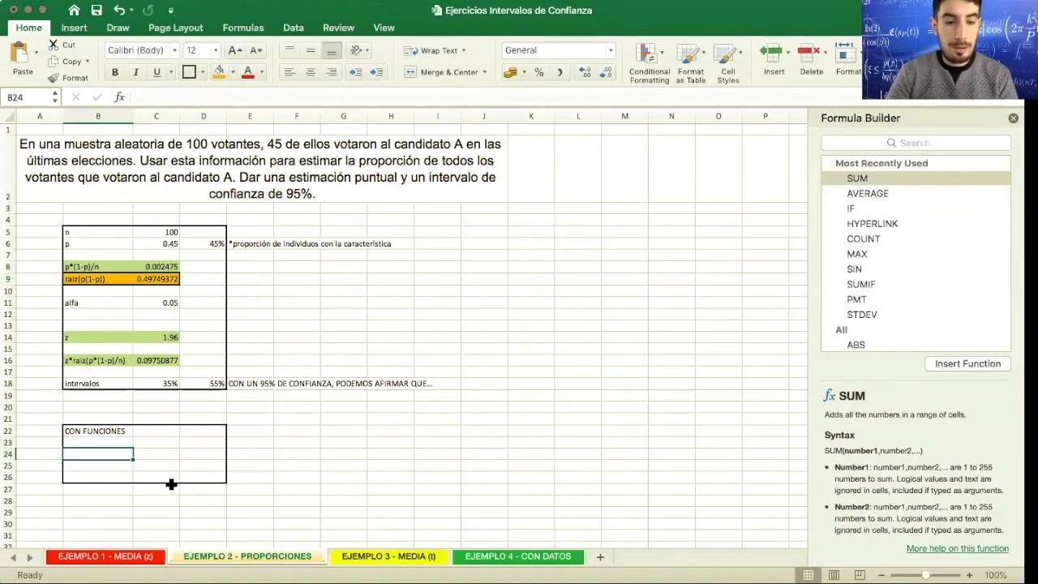
key(Right)
key(Right)
key(Right)
text(intervalo.confianza.norm)
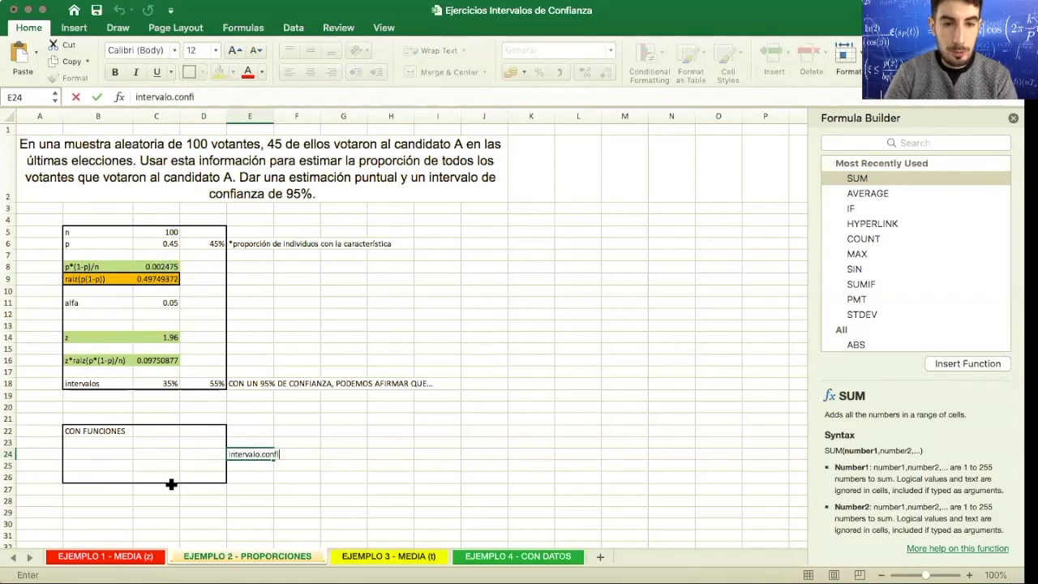
key(Return)
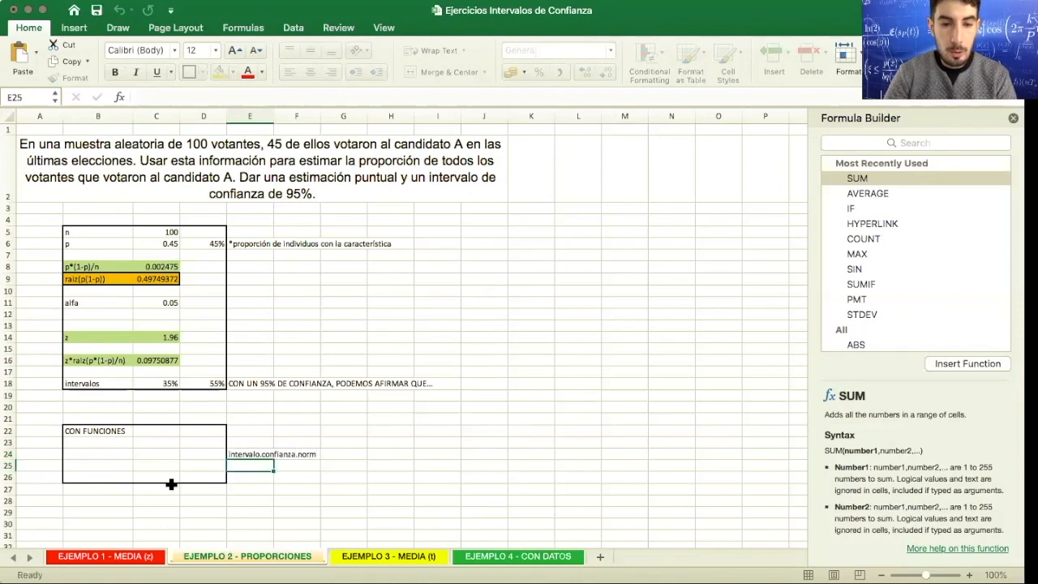
text(intervalo.confianz)
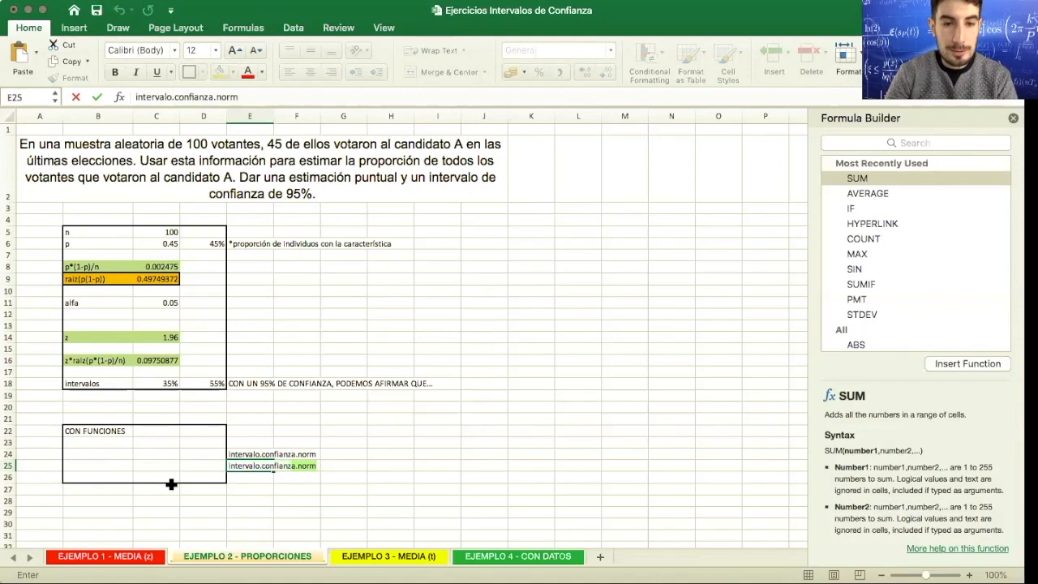
text(a)
key(BackSpace)
key(Return)
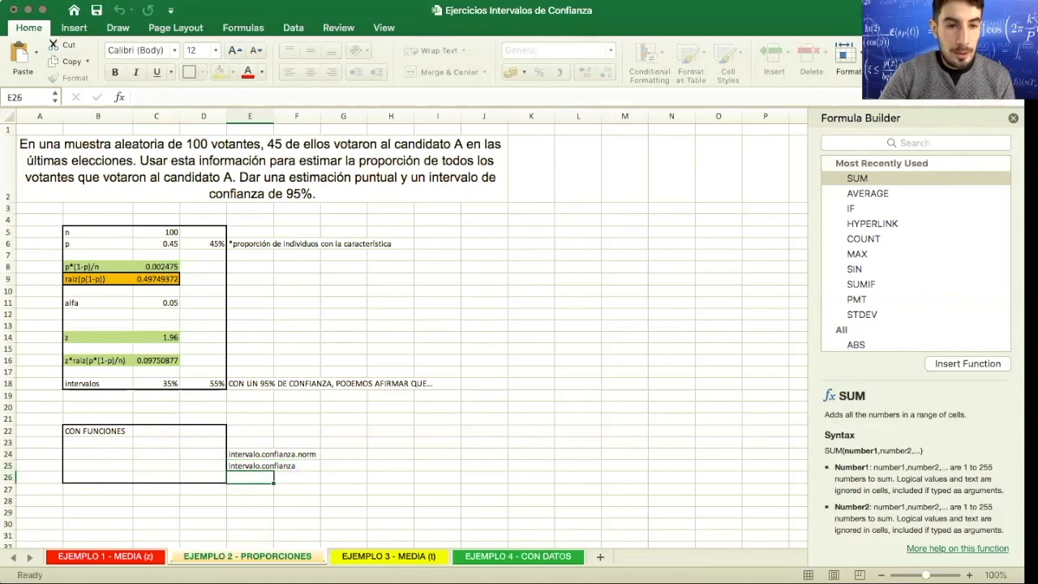
Calculate the margin of error in B24 with CONFIDENCE.NORM, using C11 as alpha, C9 as standard deviation and C5 as size
click(89, 453)
text(=confi)
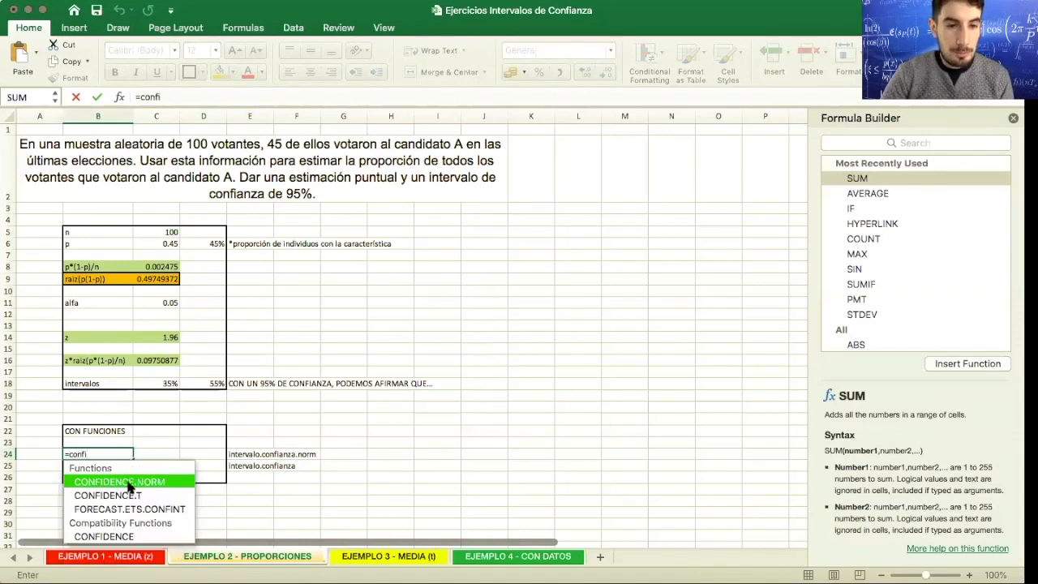
double_click(128, 484)
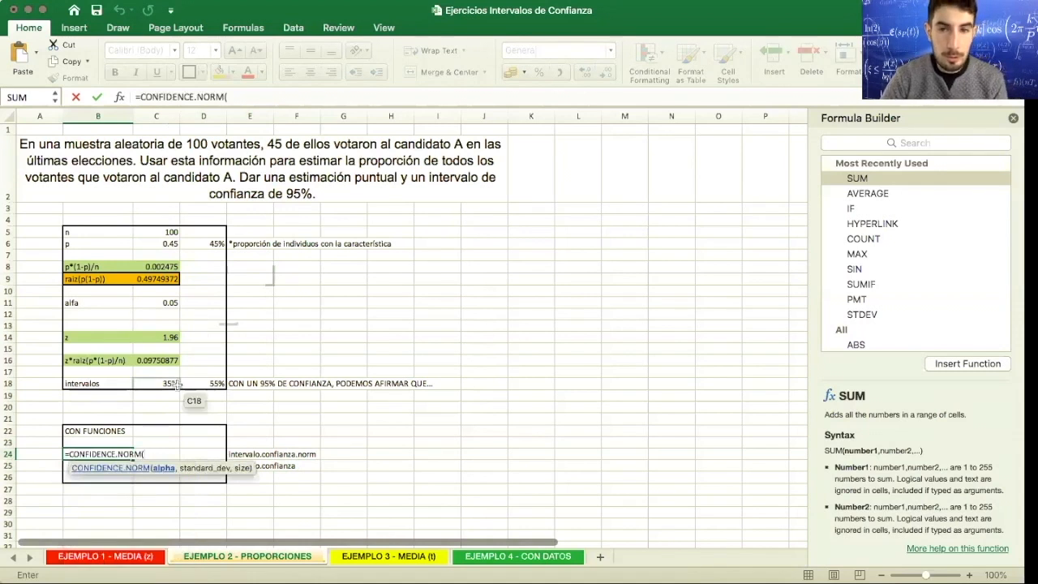
click(119, 96)
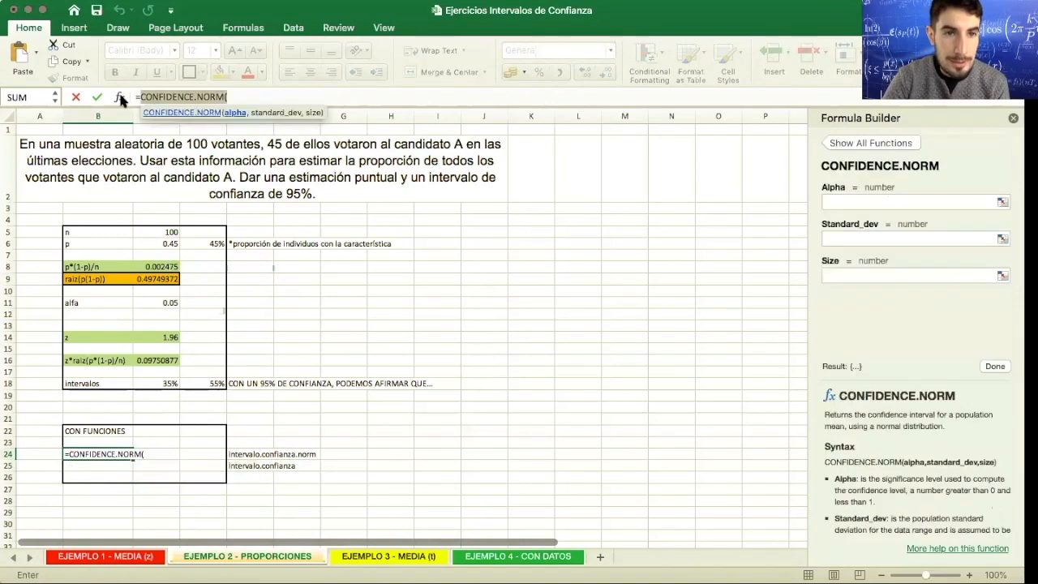
click(848, 202)
click(156, 303)
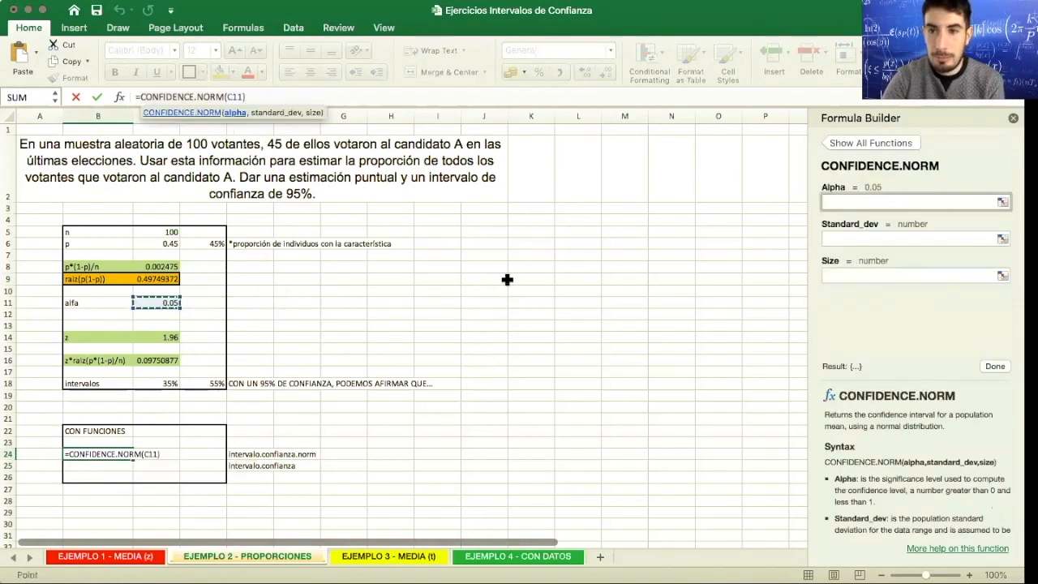
click(838, 237)
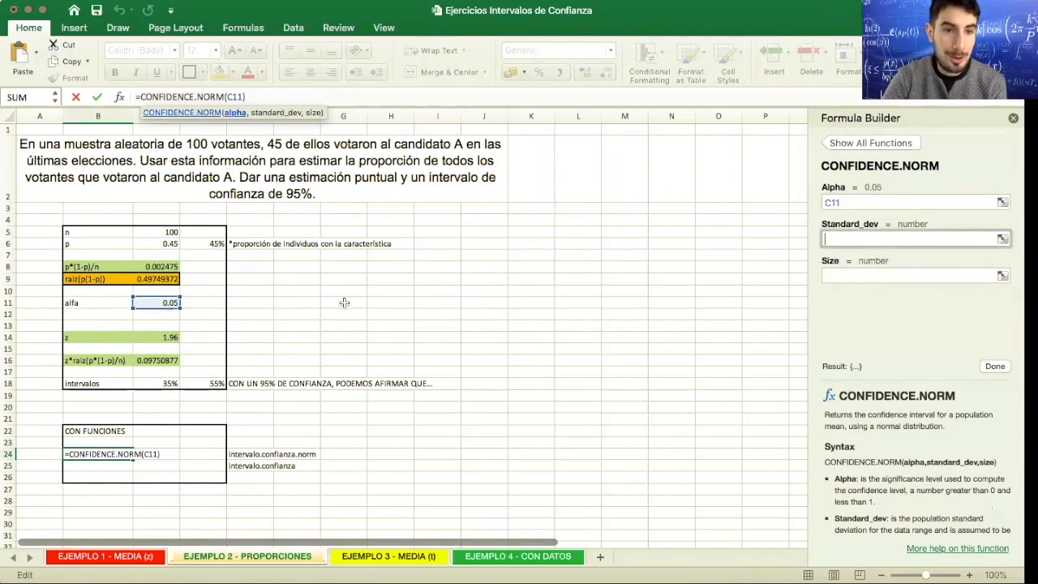
click(156, 278)
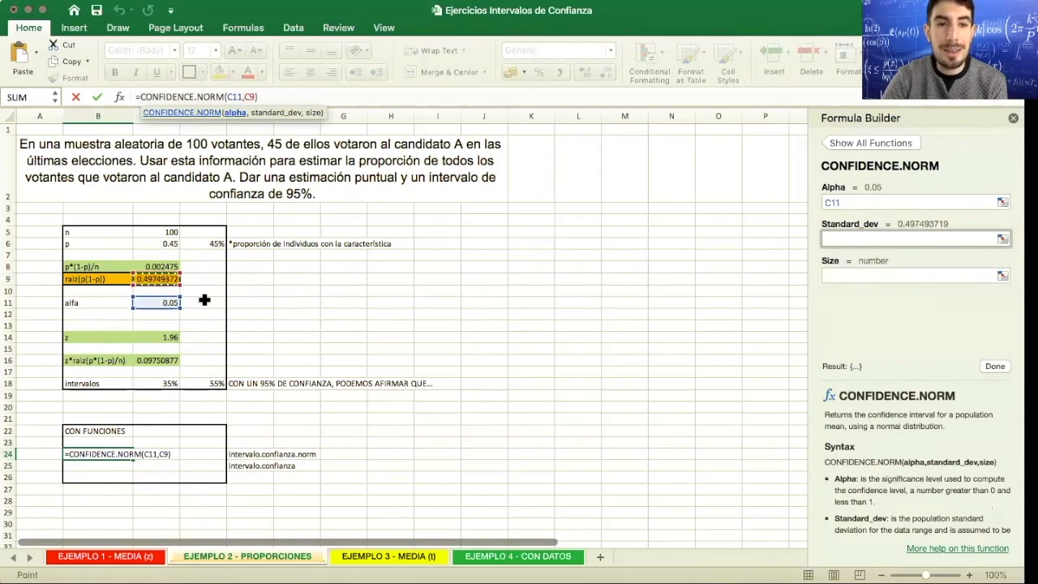
click(835, 276)
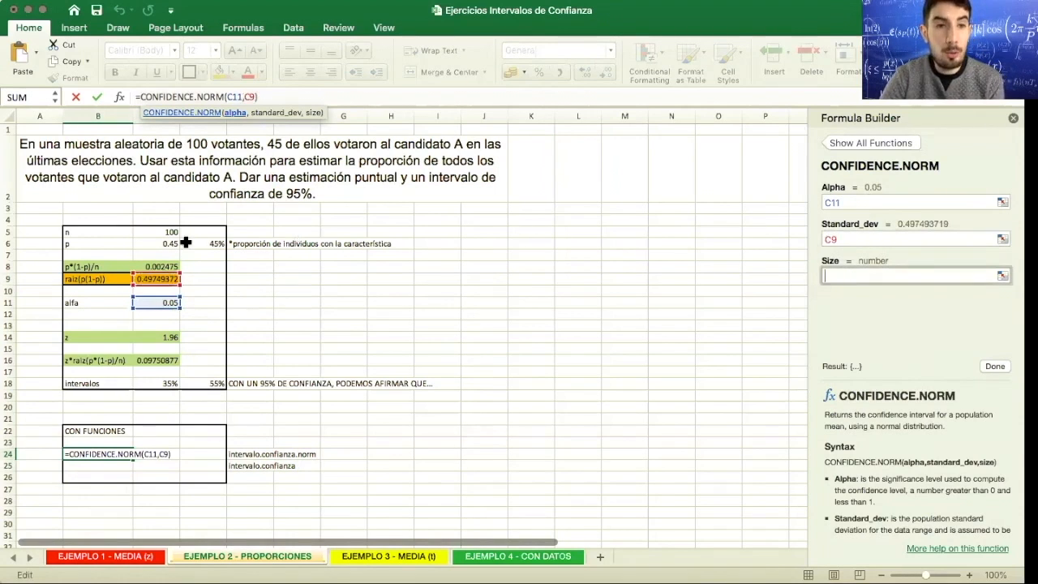
click(166, 233)
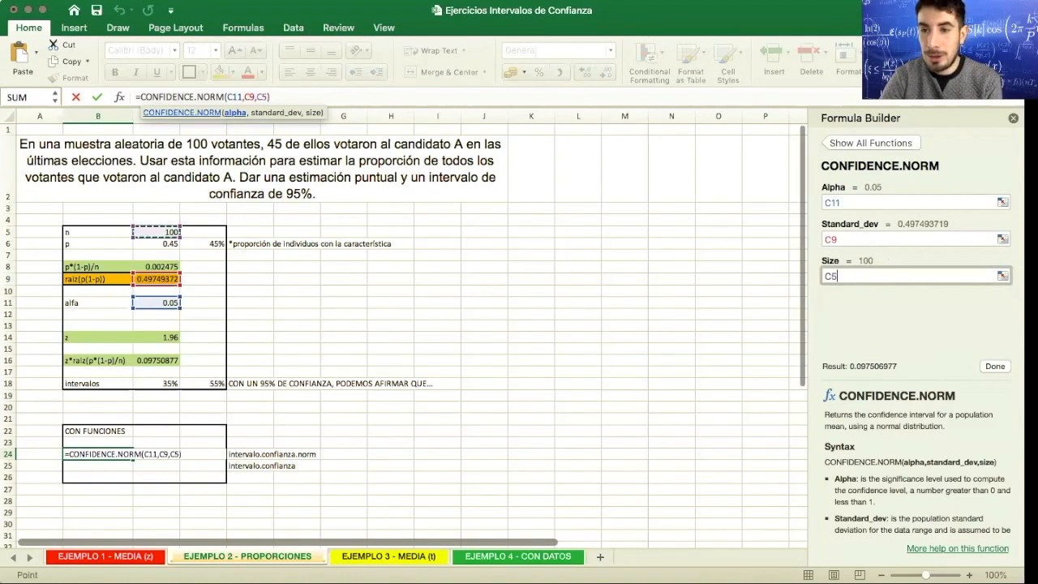
click(996, 366)
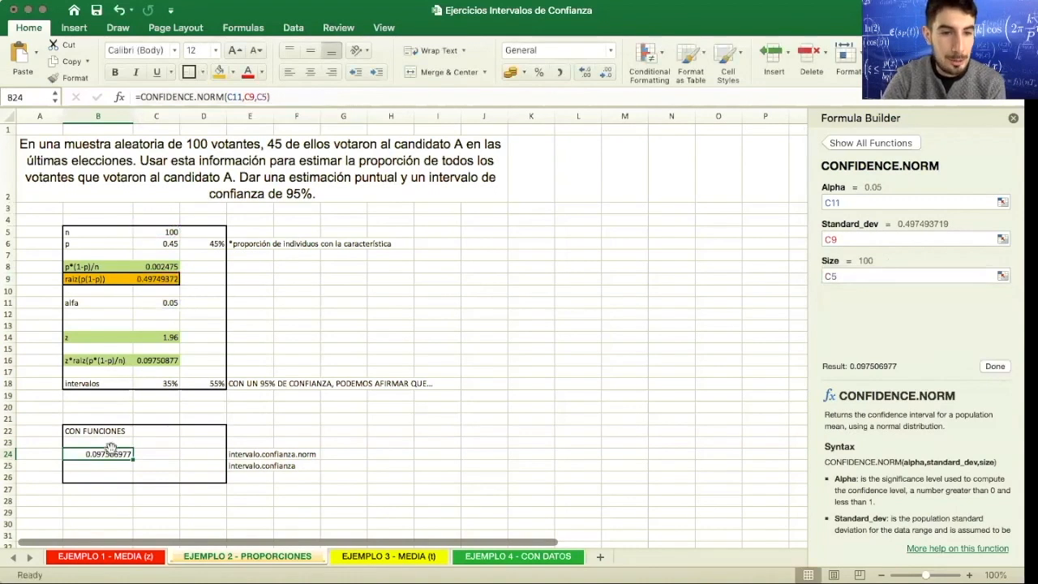
Calculate the lower interval limit in C25 with =C6-B24 and the upper limit in D25 by adding B24 to C6
click(170, 467)
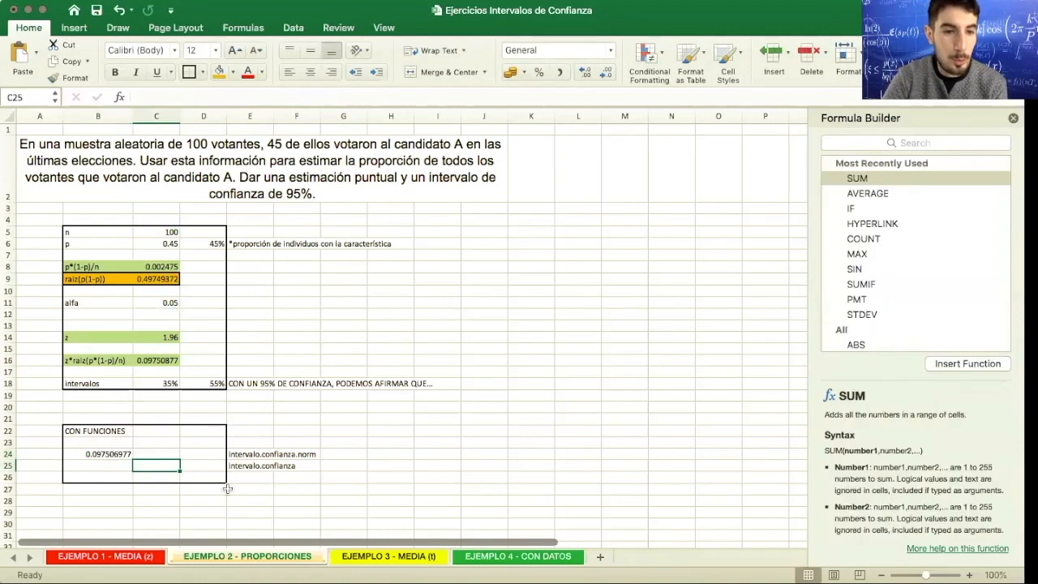
text(=)
click(156, 244)
text(-)
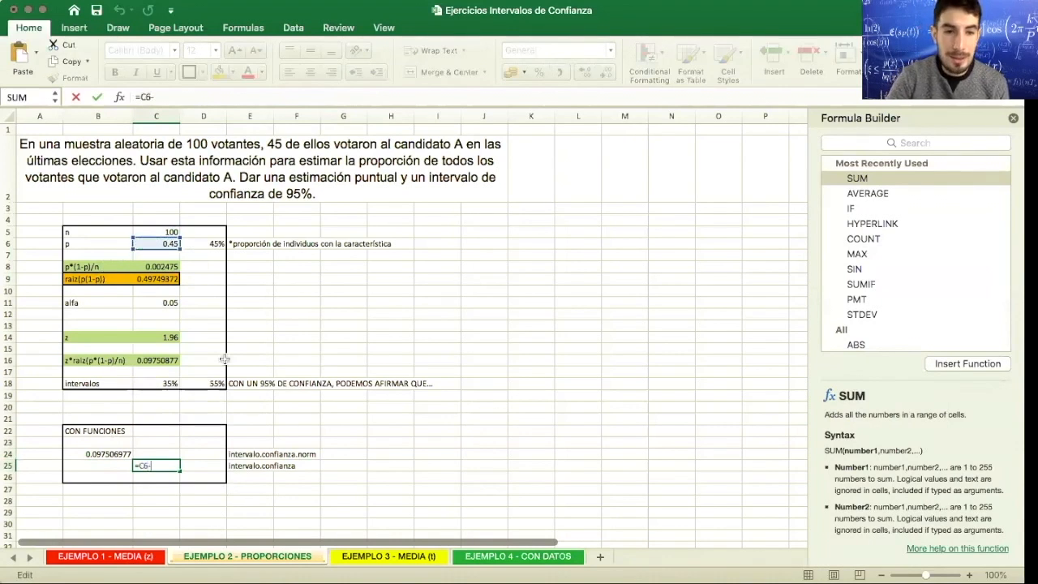
click(110, 455)
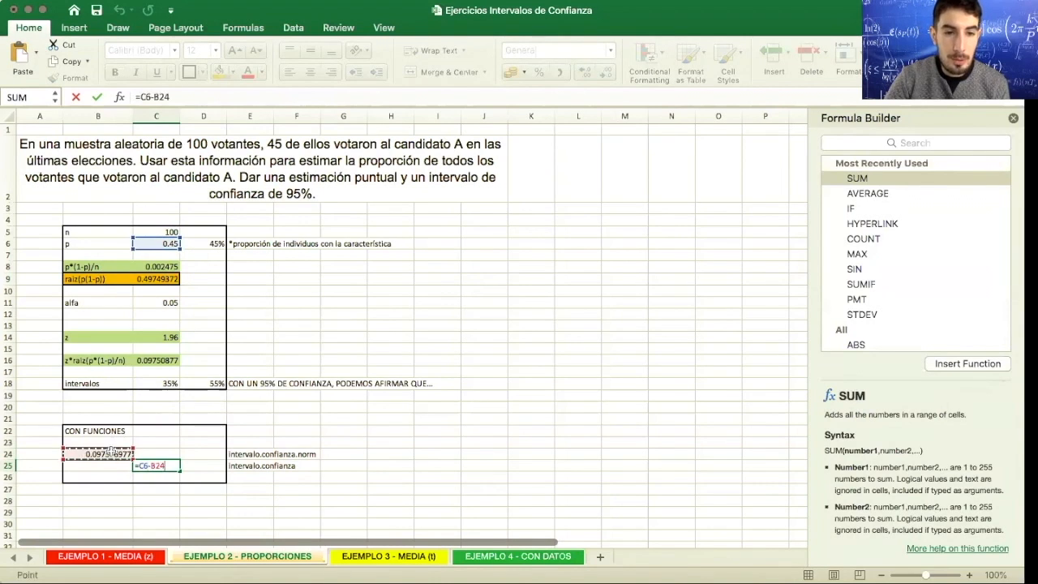
key(Return)
key(Right)
key(Up)
text(=p)
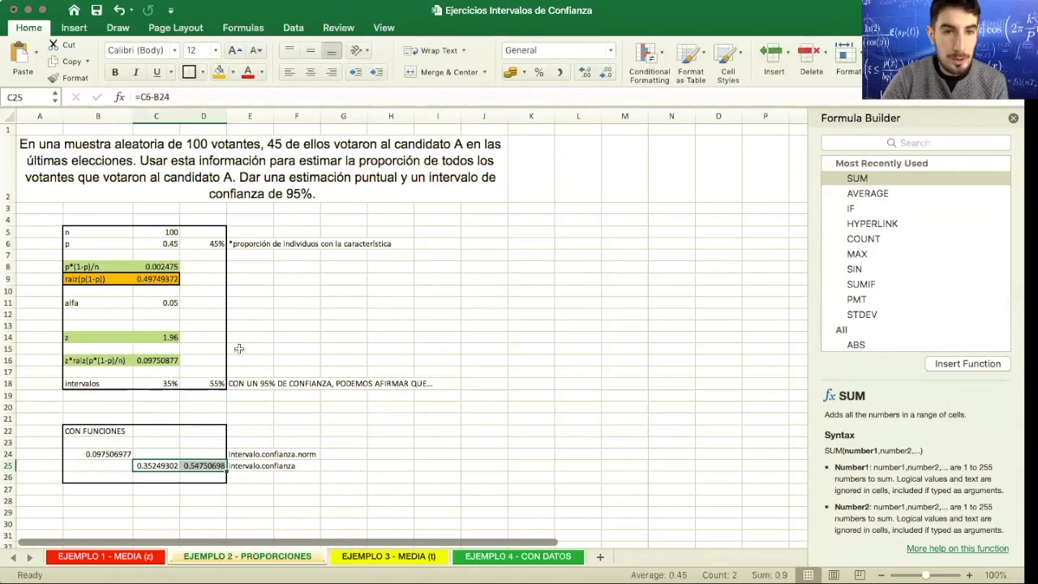
Format the interval limits in C25:D25 as percentages with no decimal places
click(607, 72)
click(607, 72)
click(607, 72)
click(607, 72)
click(607, 73)
click(607, 72)
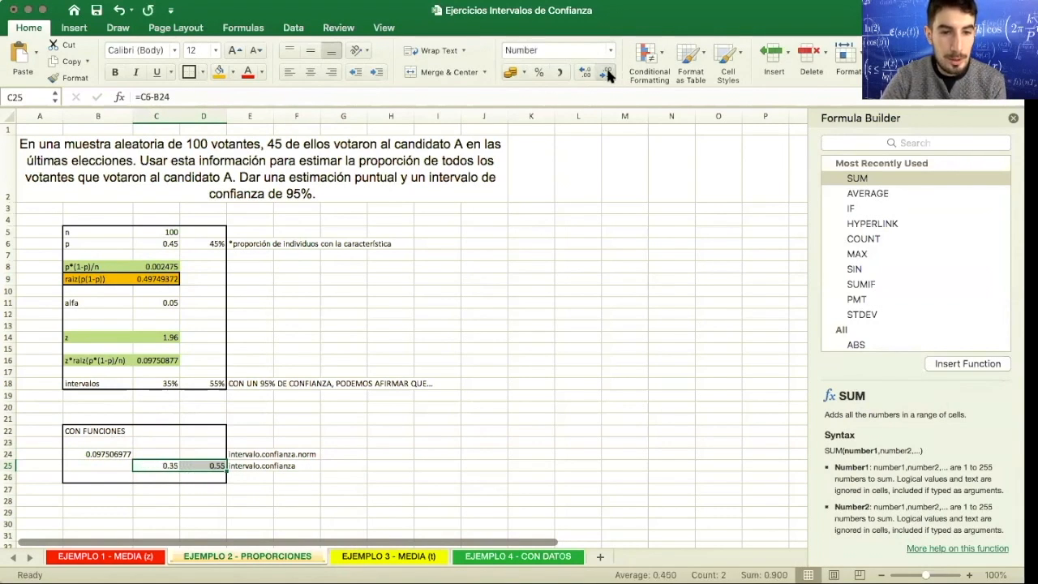
click(540, 73)
click(315, 480)
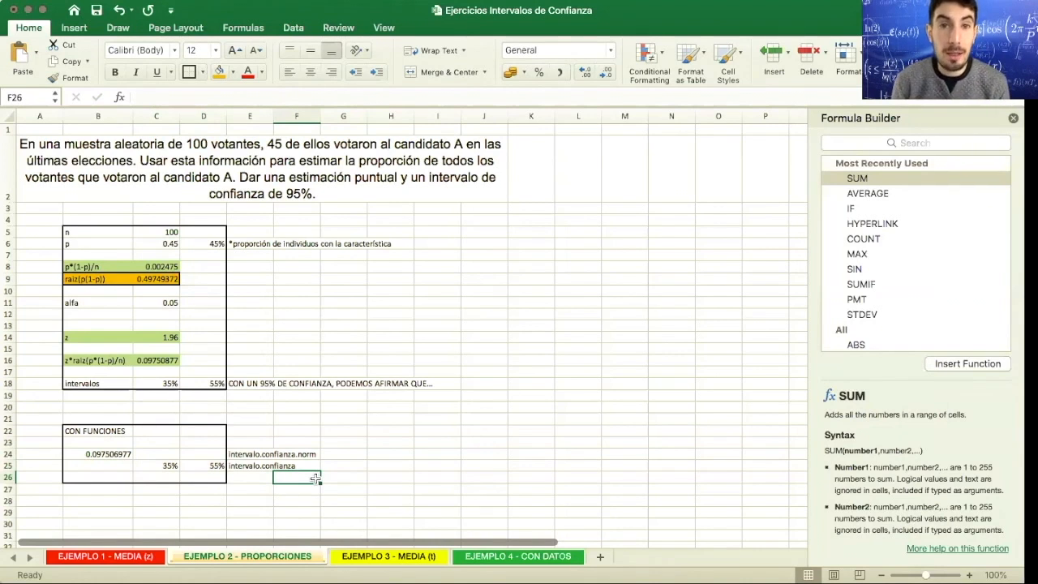
On the EJEMPLO 3 - MEDIA (t) sheet, enter the mean 72.7 in C6 and the standard deviation 10.2 in C7
click(388, 563)
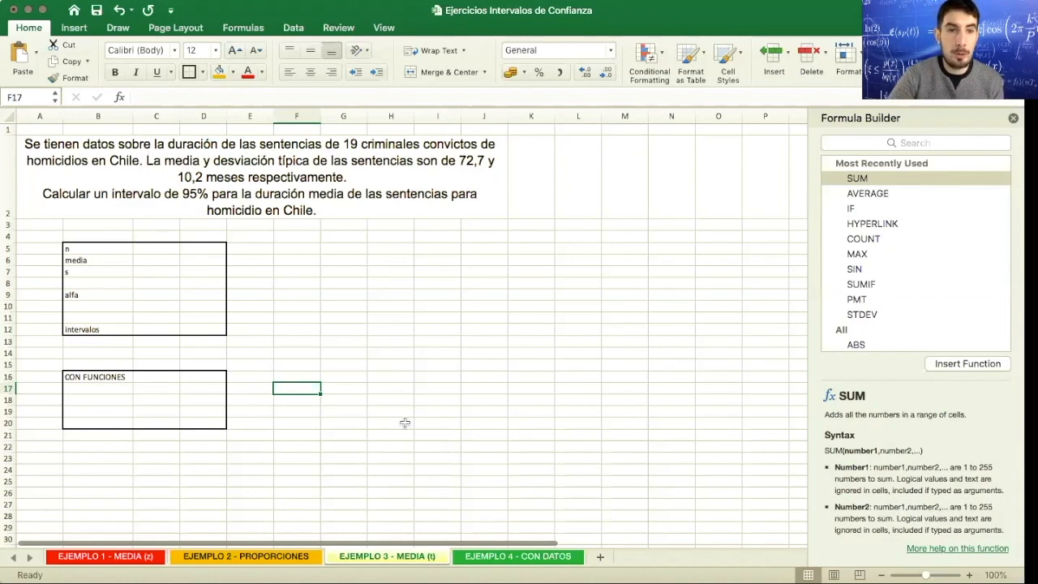
click(154, 260)
text(72.7)
key(Return)
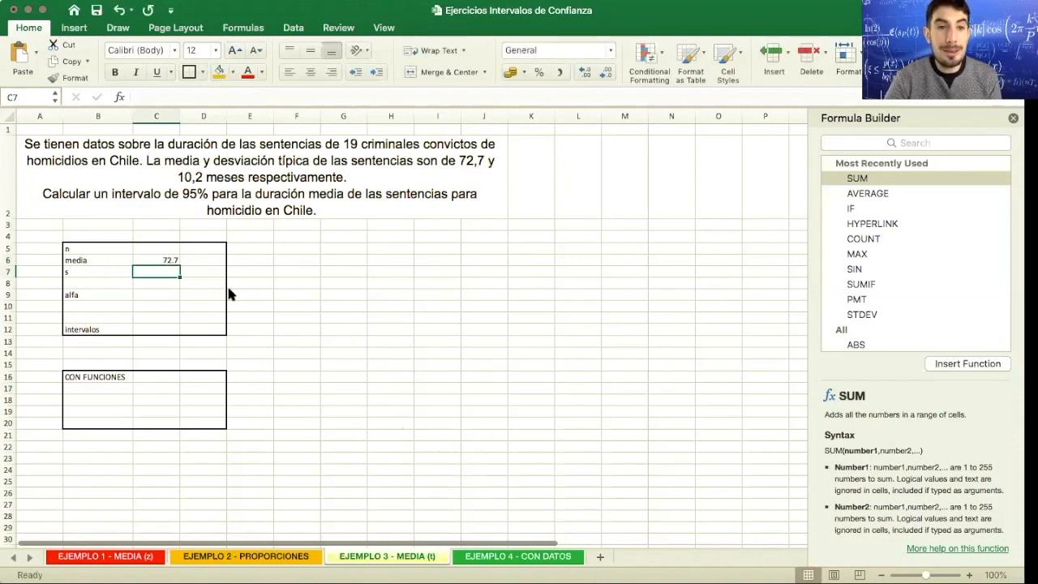
key(Left)
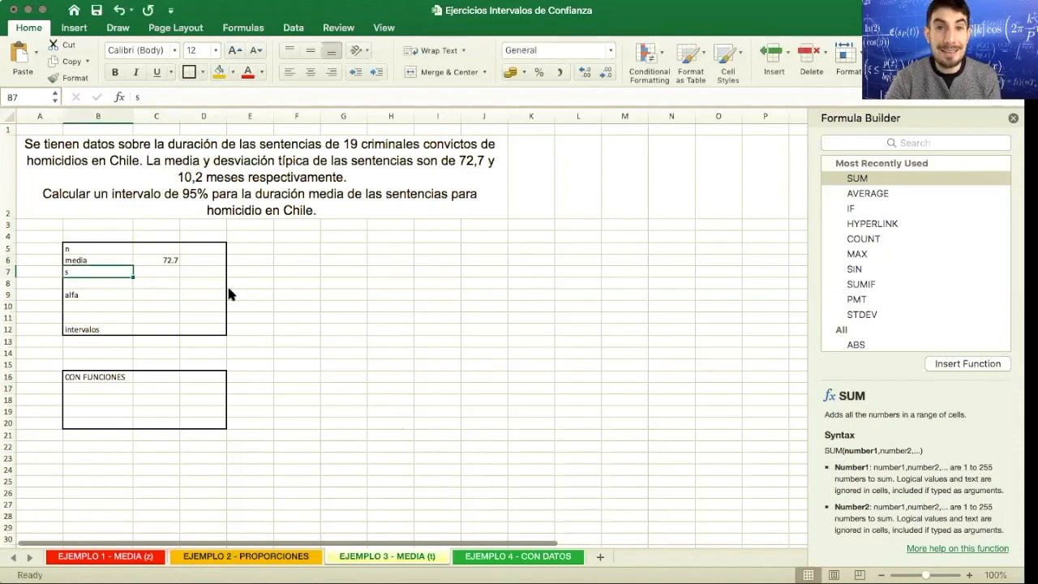
key(Right)
text(10.2)
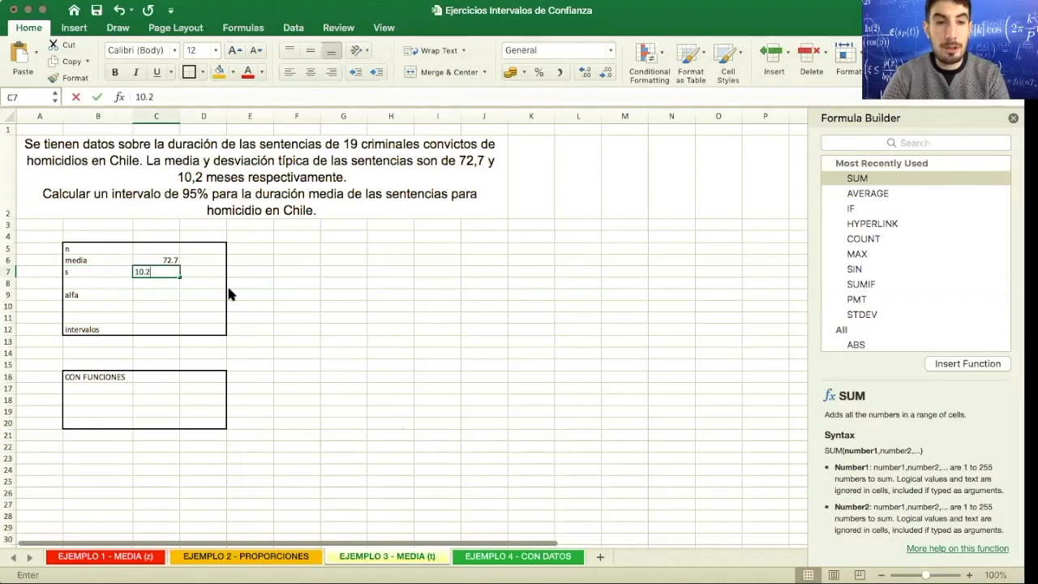
key(Return)
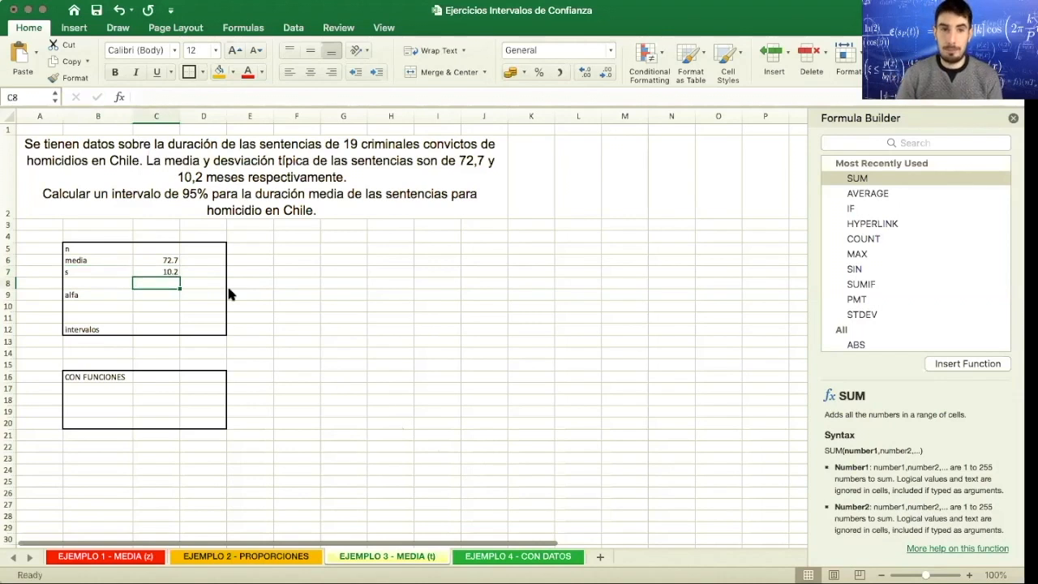
Enter the sample size 19 in C5 and the alfa value 0.05 in C9
key(Up)
key(Up)
key(Up)
text(19)
key(Return)
key(Down)
key(Down)
key(Down)
text(0.0)
key(BackSpace)
text(05)
key(Return)
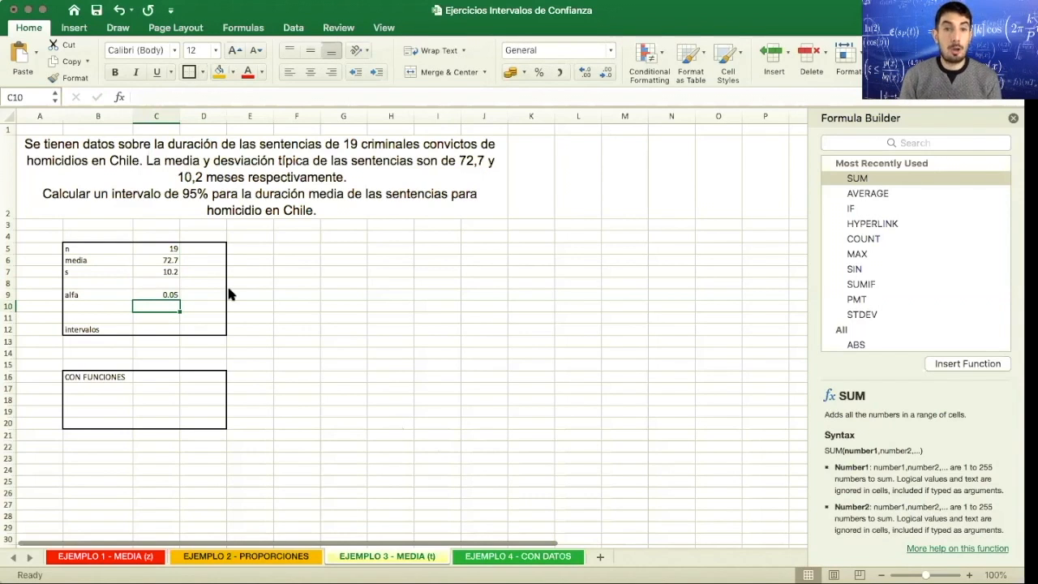
Enter the function name label intervalo.confianza.t in E17, beside the CON FUNCIONES block
key(Down)
key(Down)
key(Down)
key(Down)
key(Down)
key(Down)
key(Down)
key(Down)
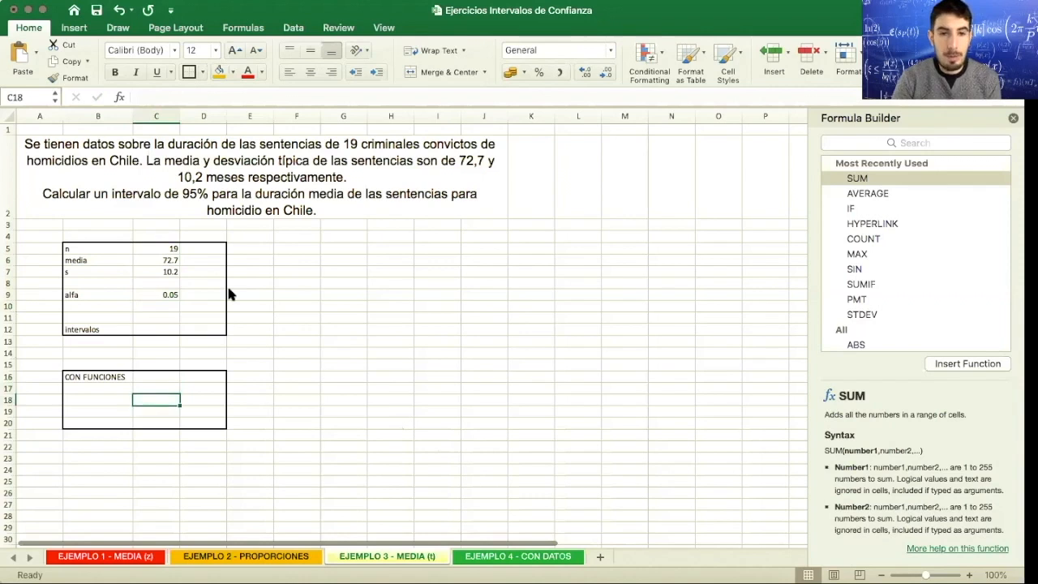
key(Right)
key(Right)
key(Up)
text(intervalo.confin)
text(nza.t)
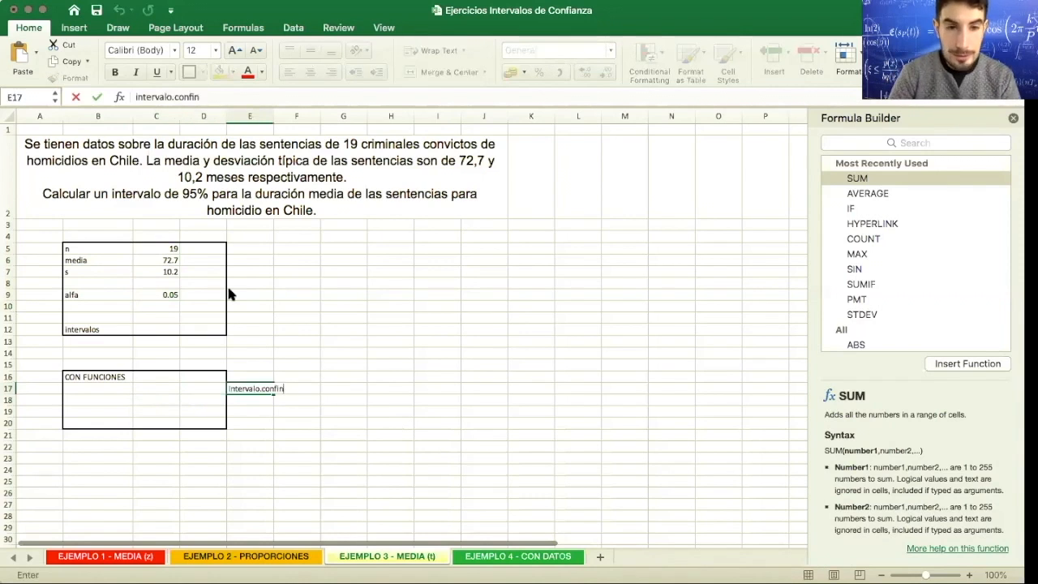
key(Return)
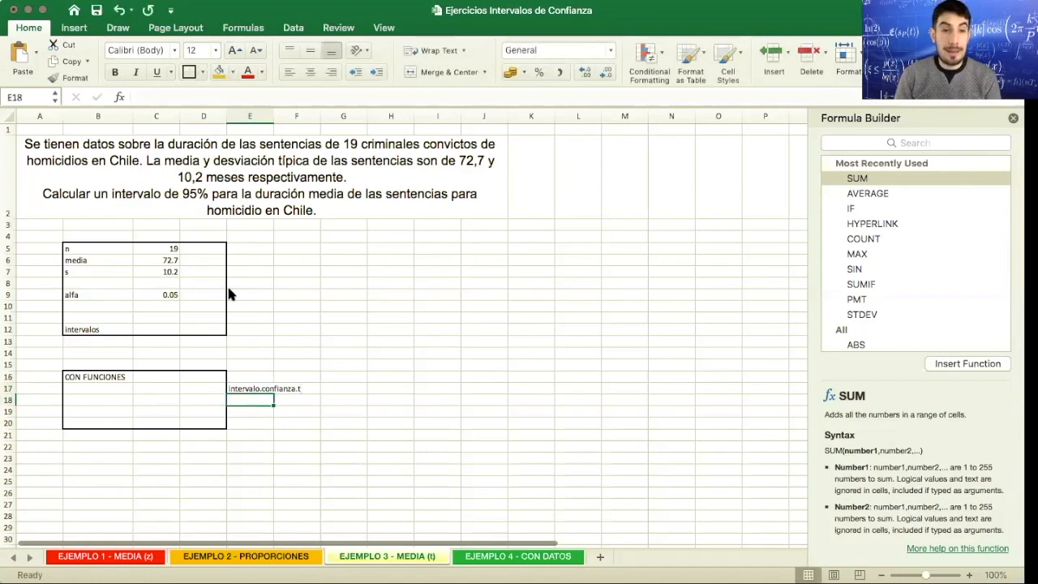
Calculate the margin of error in B17 with CONFIDENCE.T, using C9 as alpha, C7 as standard deviation and C5 as size
key(Up)
key(Left)
key(Left)
key(Left)
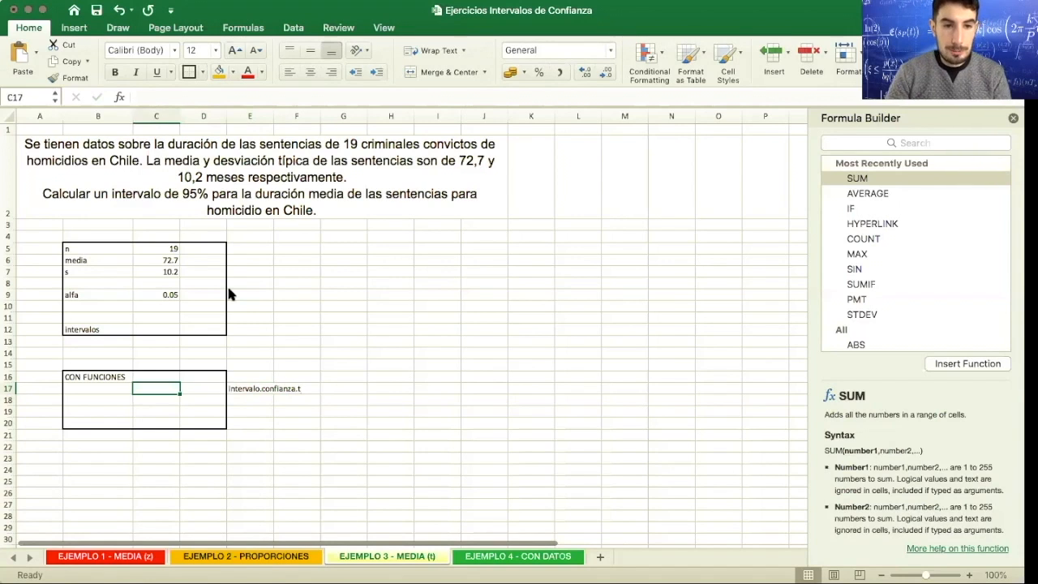
text(=confi)
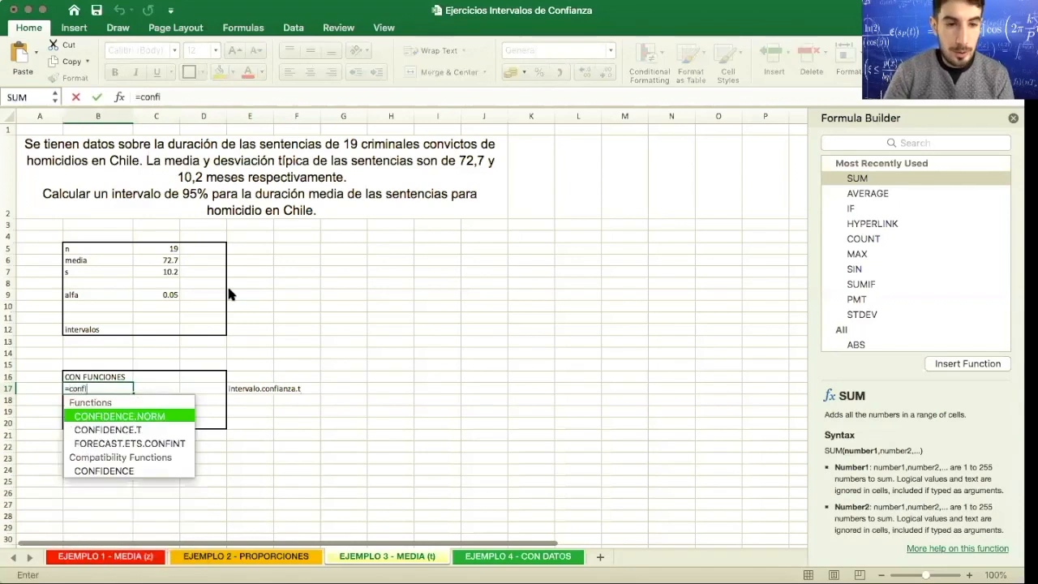
key(Return)
key(Up)
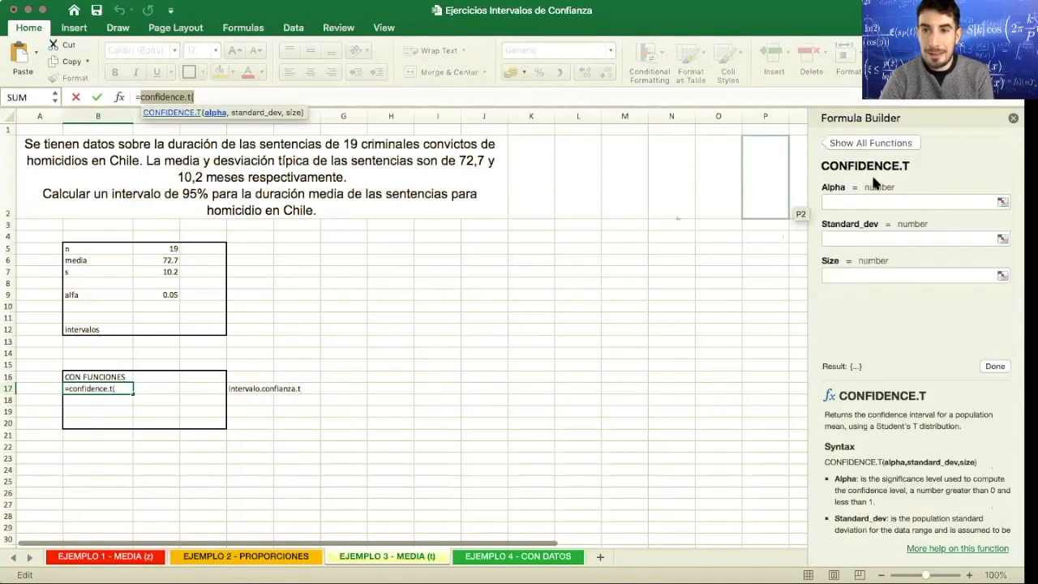
click(868, 203)
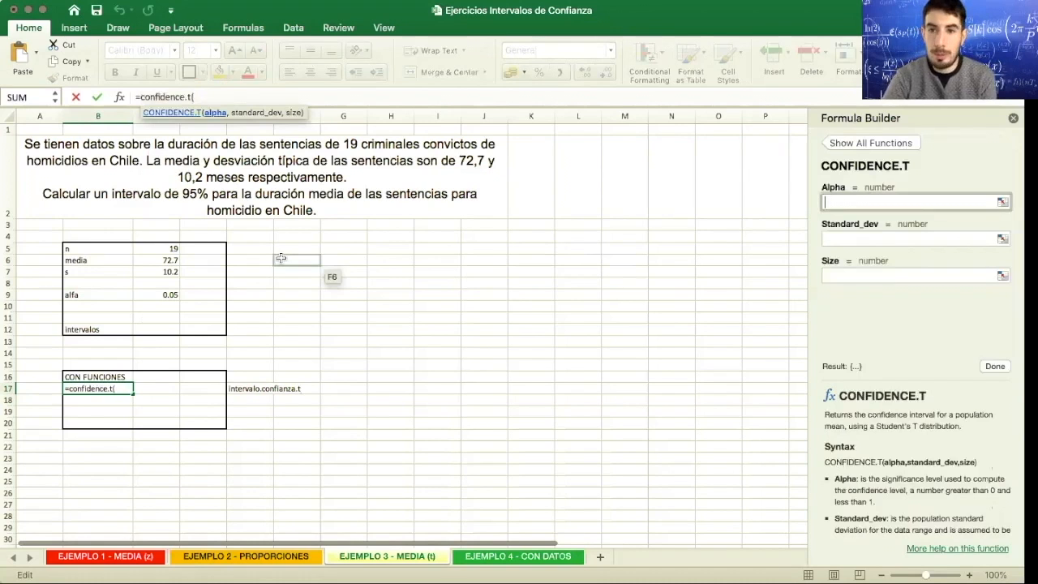
click(176, 294)
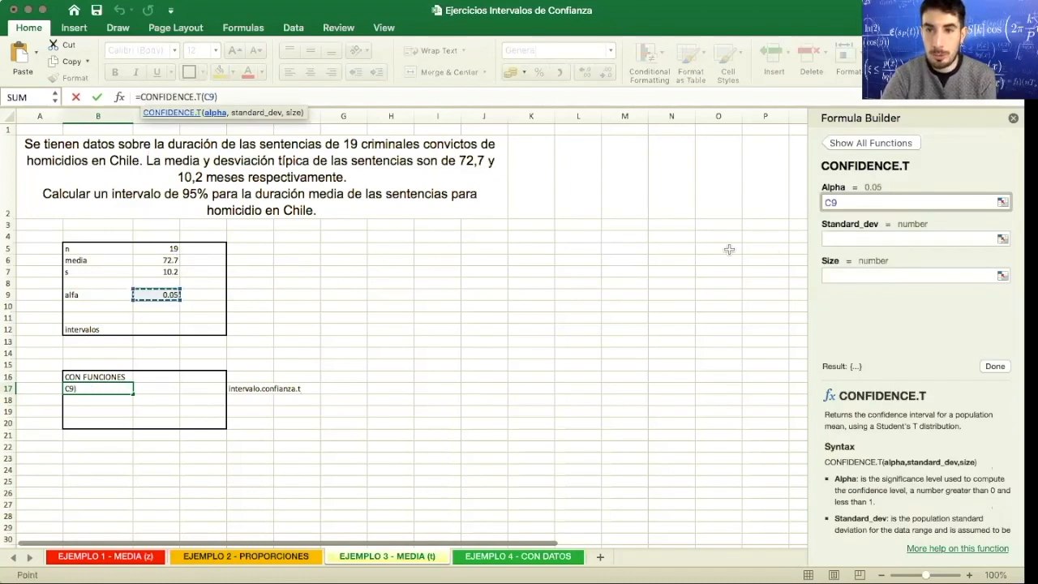
click(858, 238)
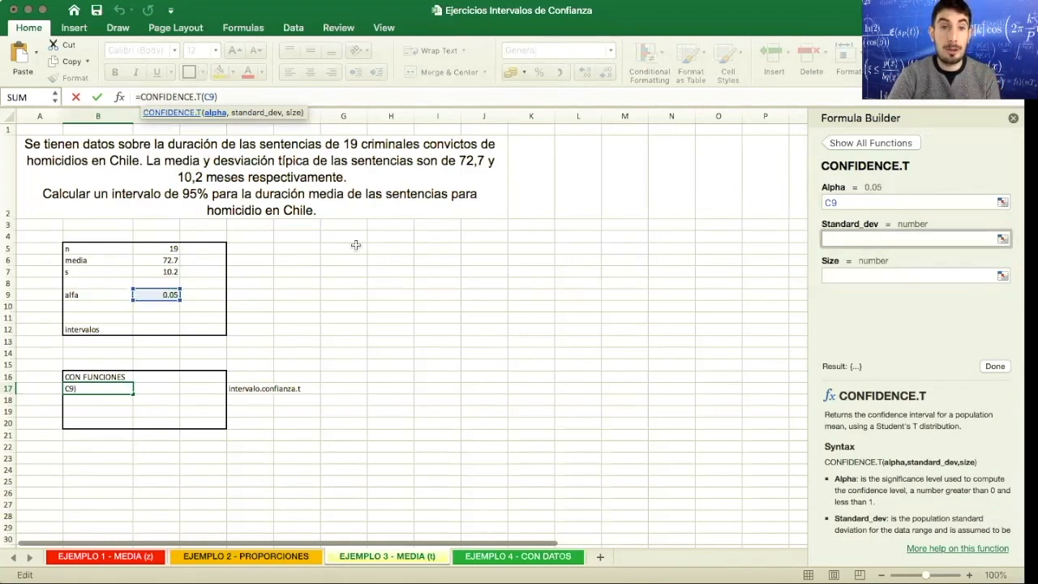
click(172, 271)
click(865, 272)
click(163, 245)
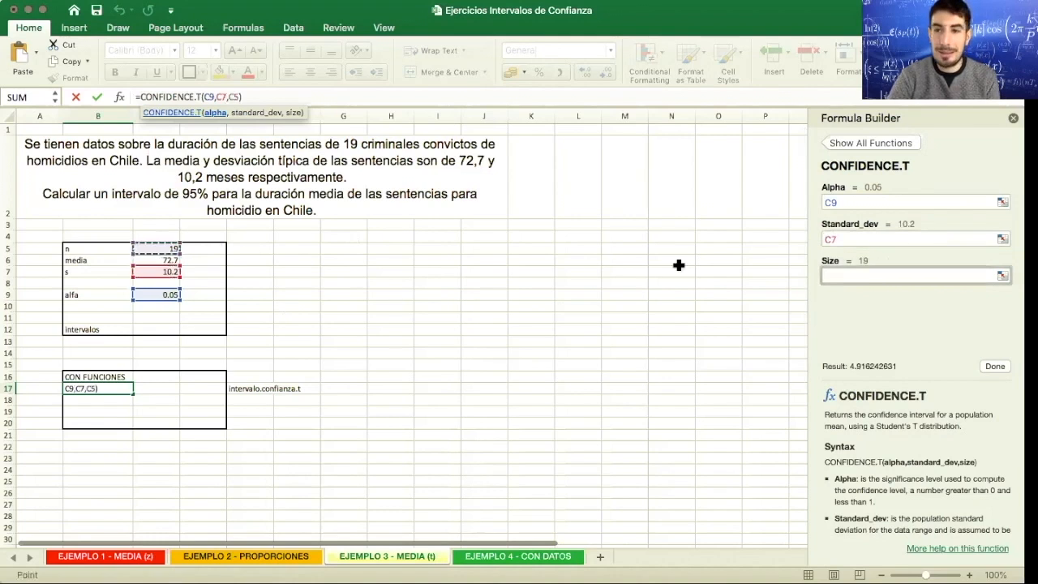
click(996, 366)
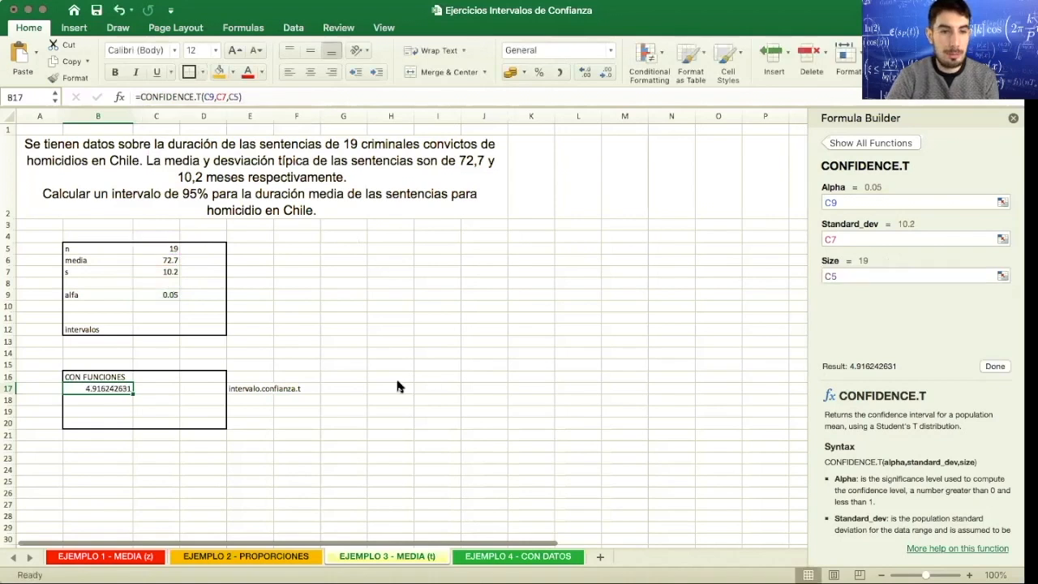
Calculate the lower interval limit in C19 with =C6-B17 and the upper limit in D19 by adding B17 to C6
click(101, 410)
click(158, 411)
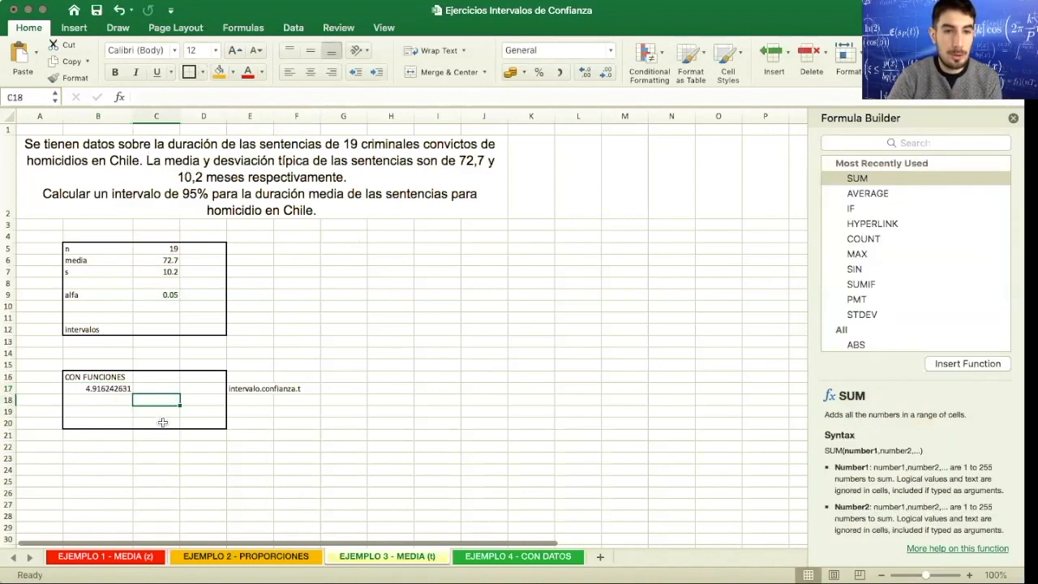
text(=)
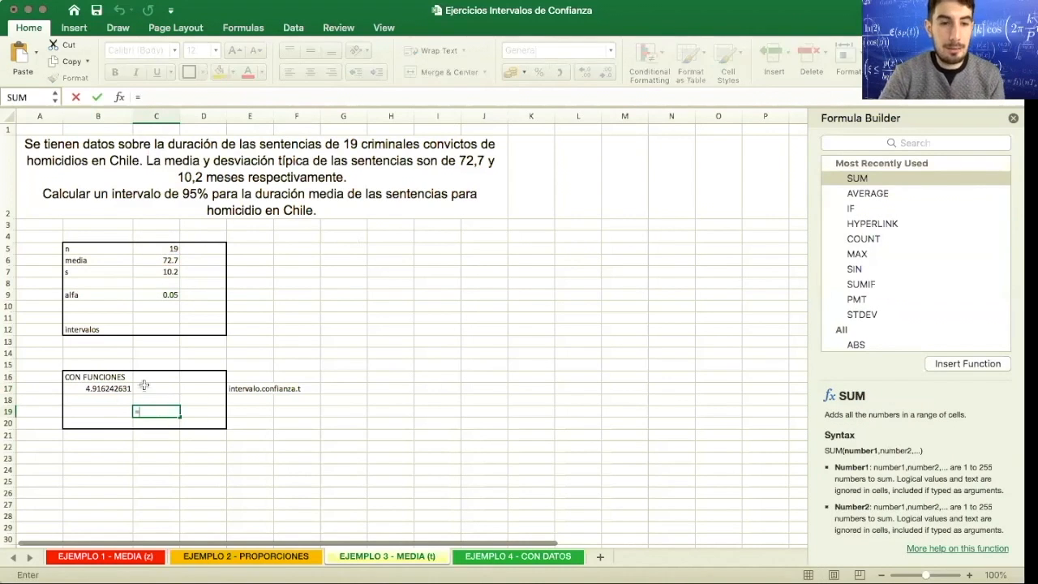
click(163, 260)
text(-)
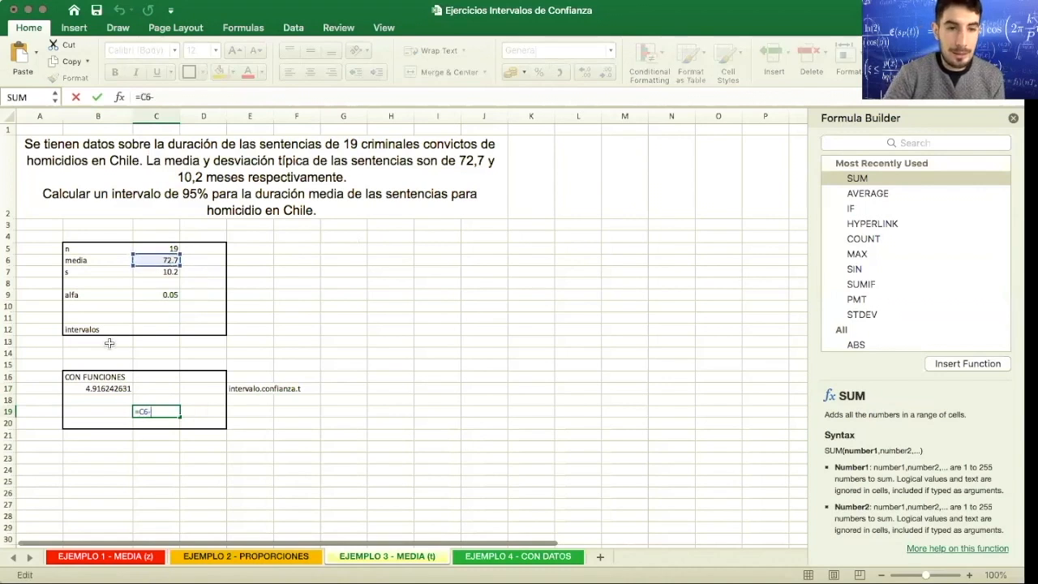
click(107, 389)
key(Tab)
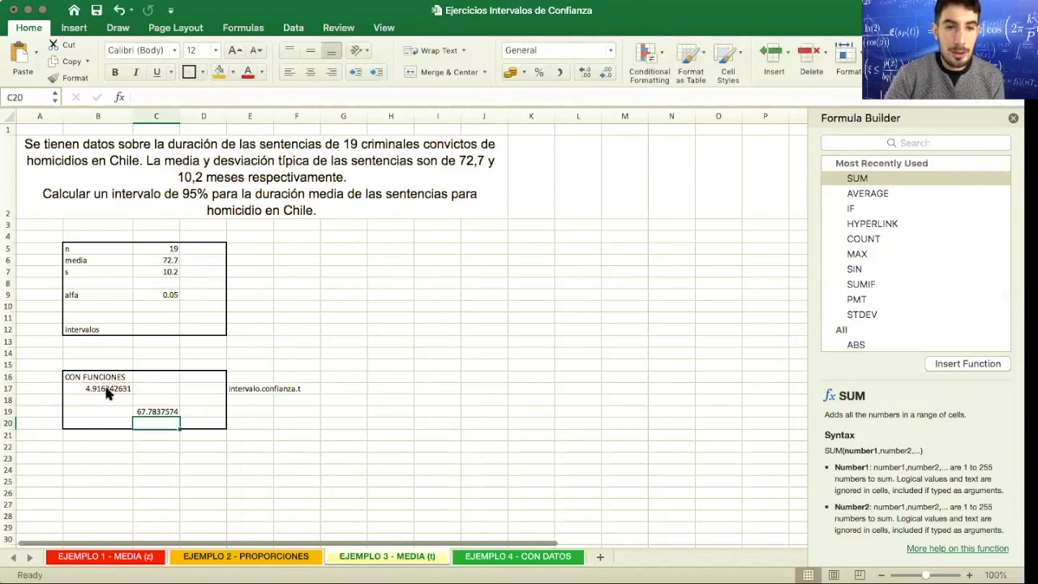
text(=)
click(165, 260)
text(+)
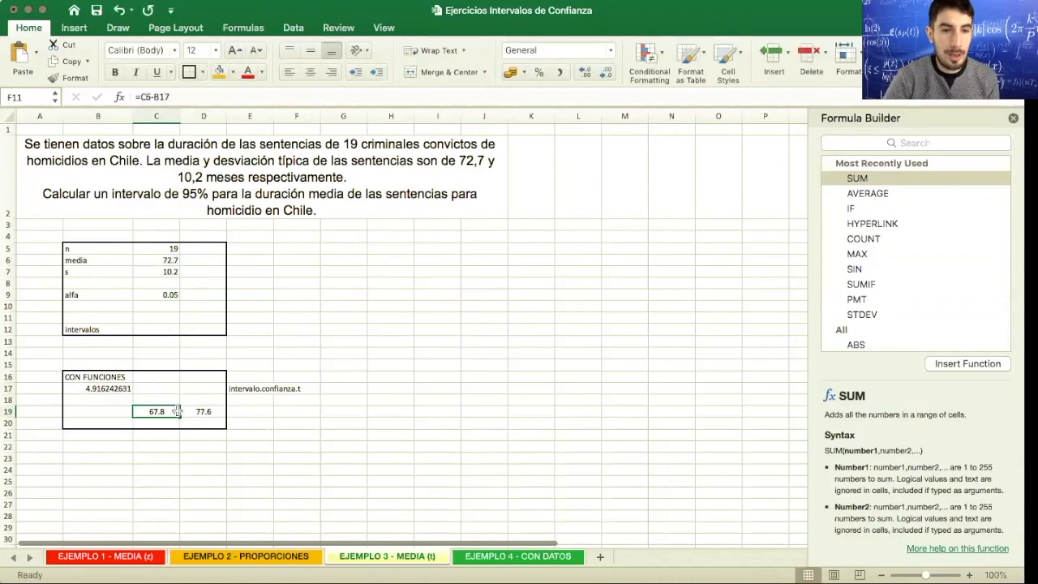
Highlight the interval limits in C19:D19 with an orange fill
drag(171, 412, 187, 412)
click(219, 74)
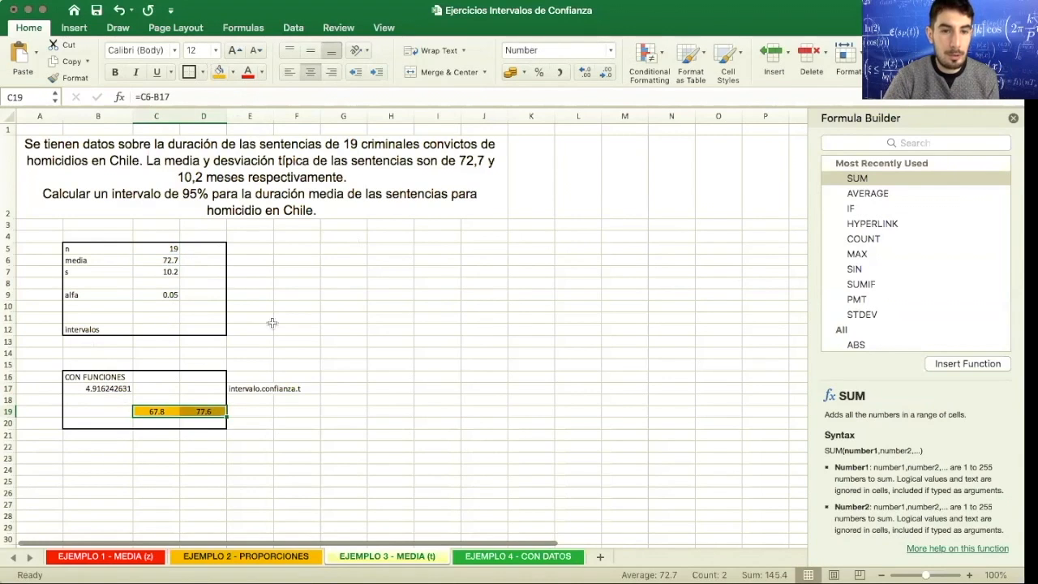
click(278, 377)
Enter the note CON UN 95% DE CONFIANZA in E19, beside the interval limits
click(267, 408)
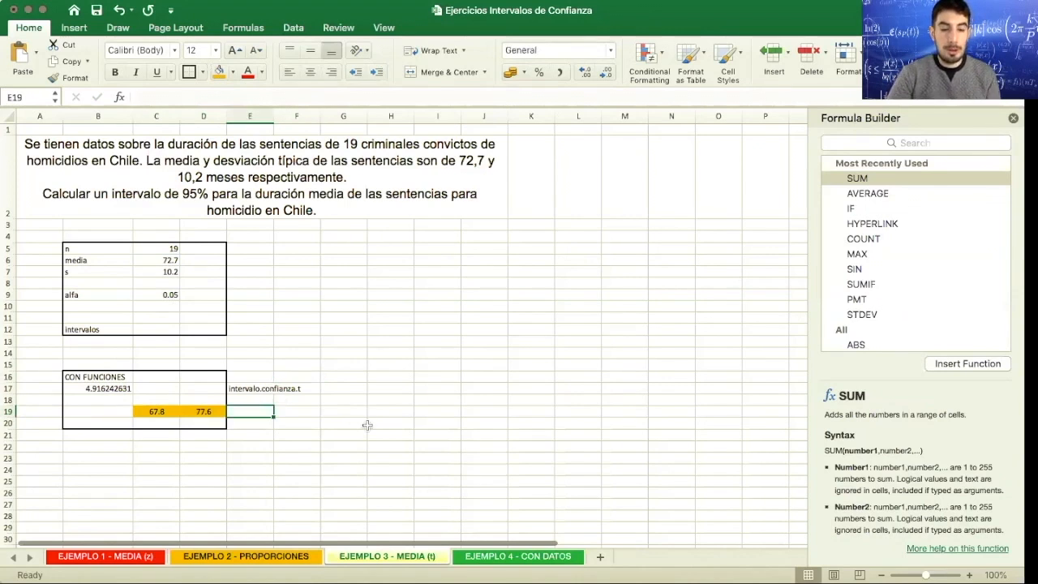
text(CON UN)
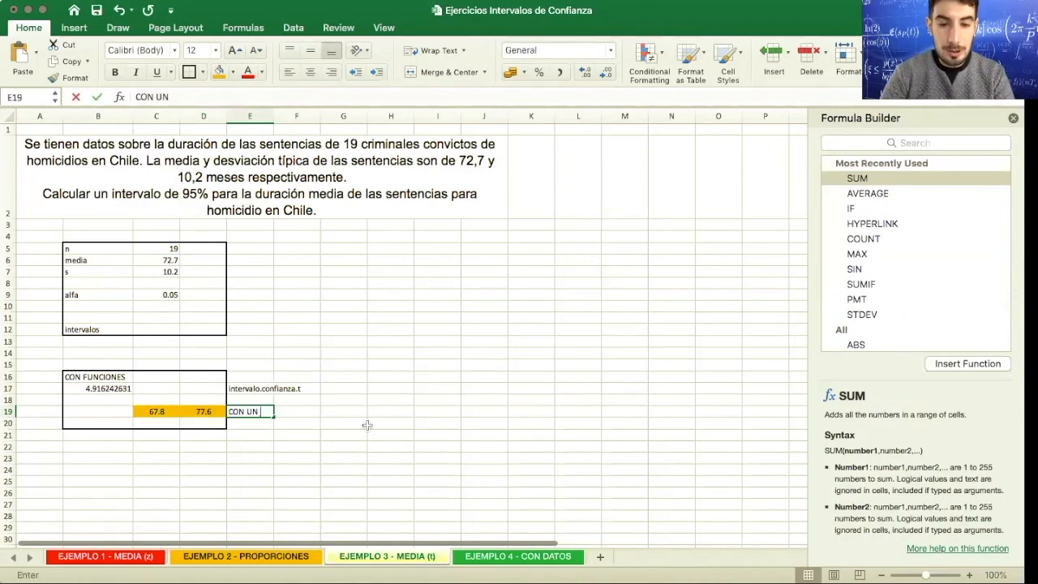
text( 95%)
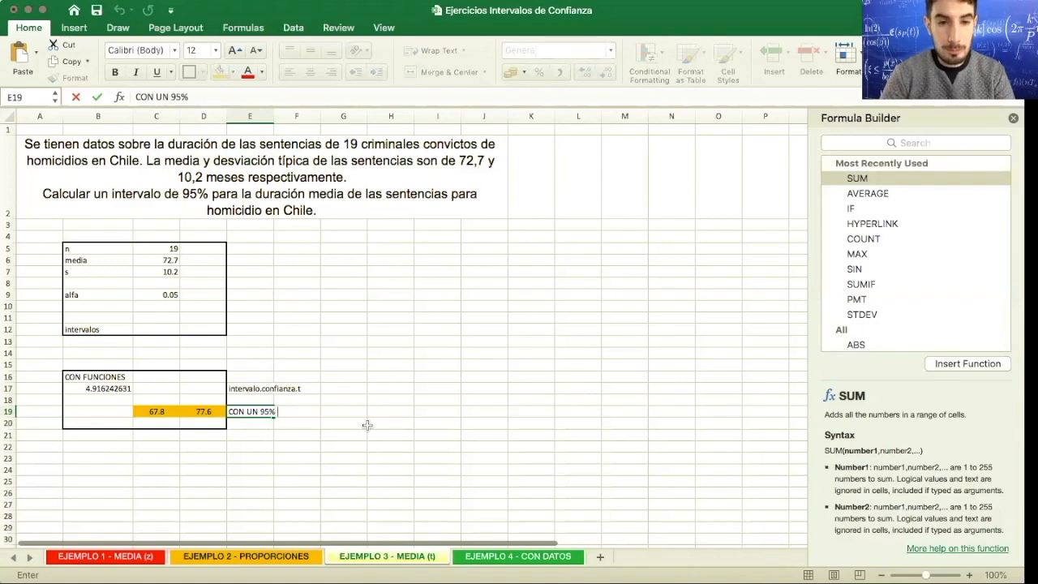
text( DE CONFIANZA)
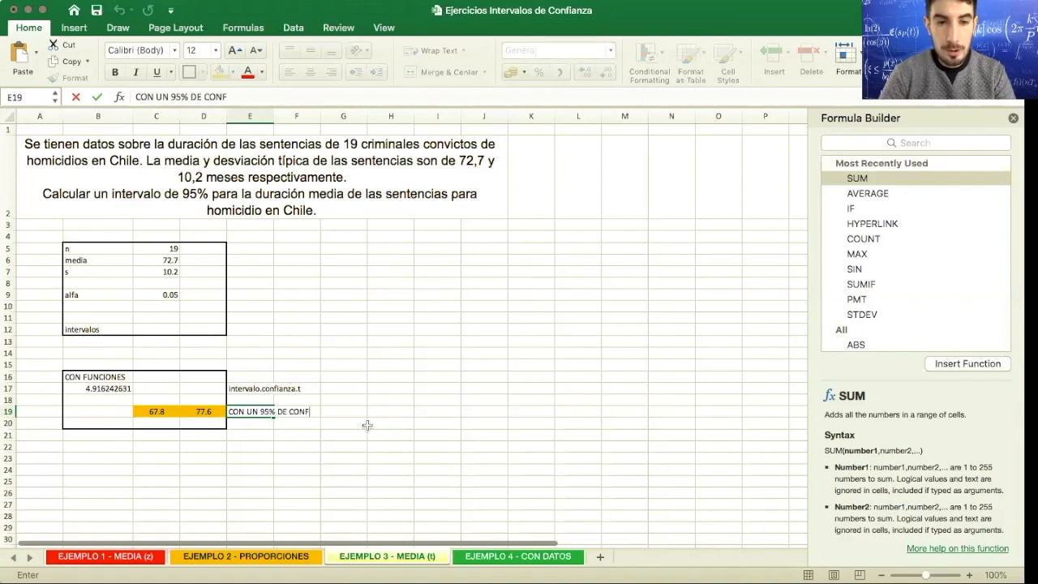
key(Return)
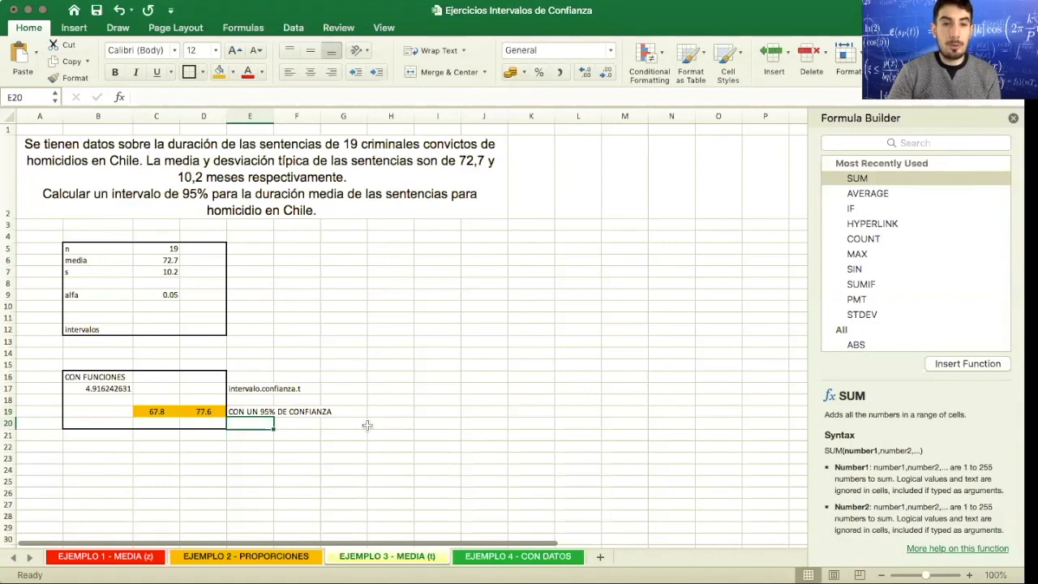
Append an ellipsis to the end of the confidence note in E19
key(Up)
click(258, 96)
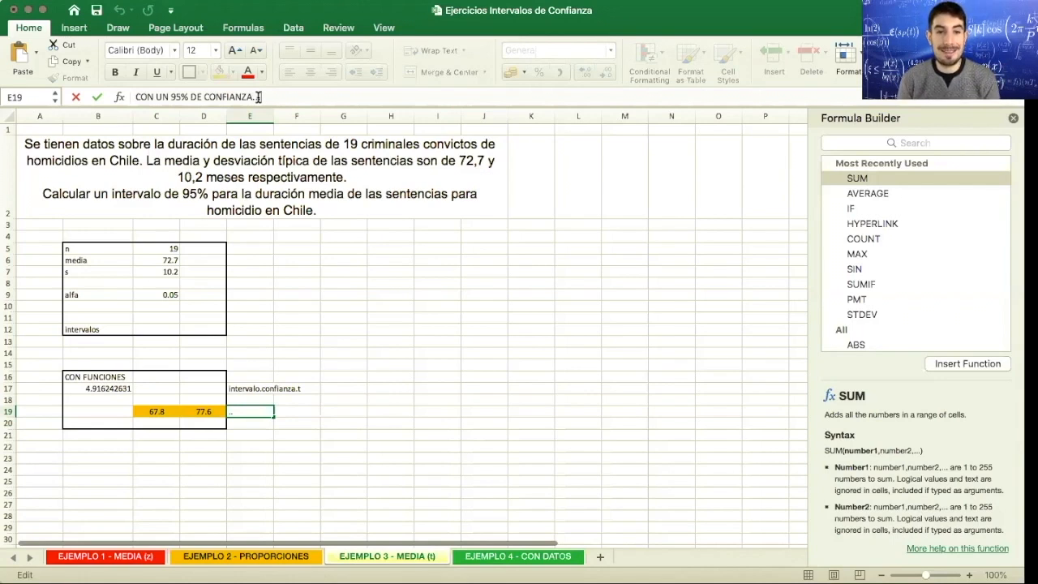
text(CON)
key(BackSpace)
key(BackSpace)
key(BackSpace)
key(Return)
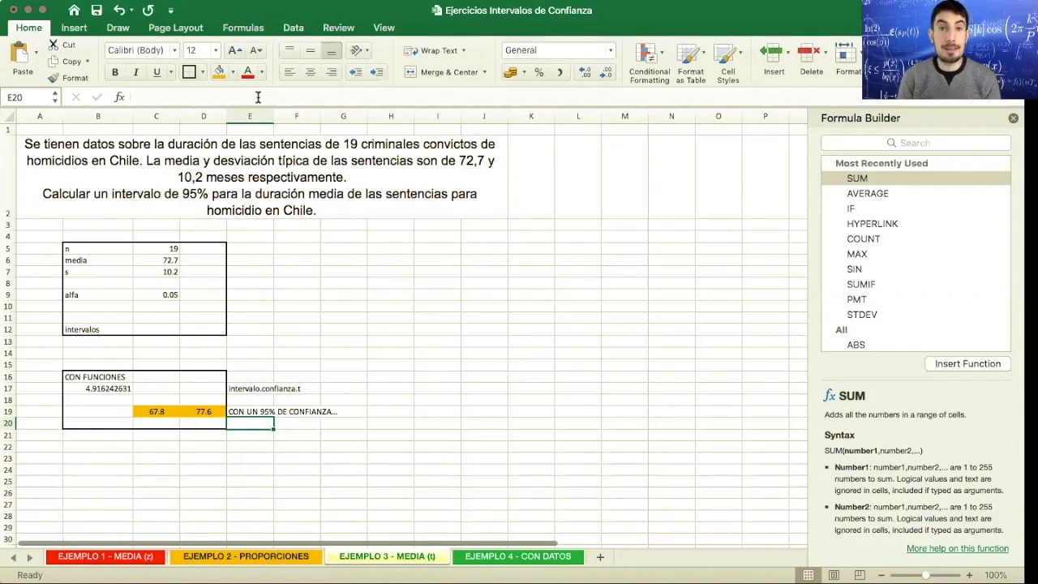
On the EJEMPLO 4 - CON DATOS sheet, clear the confidence note in I15
click(478, 558)
click(294, 284)
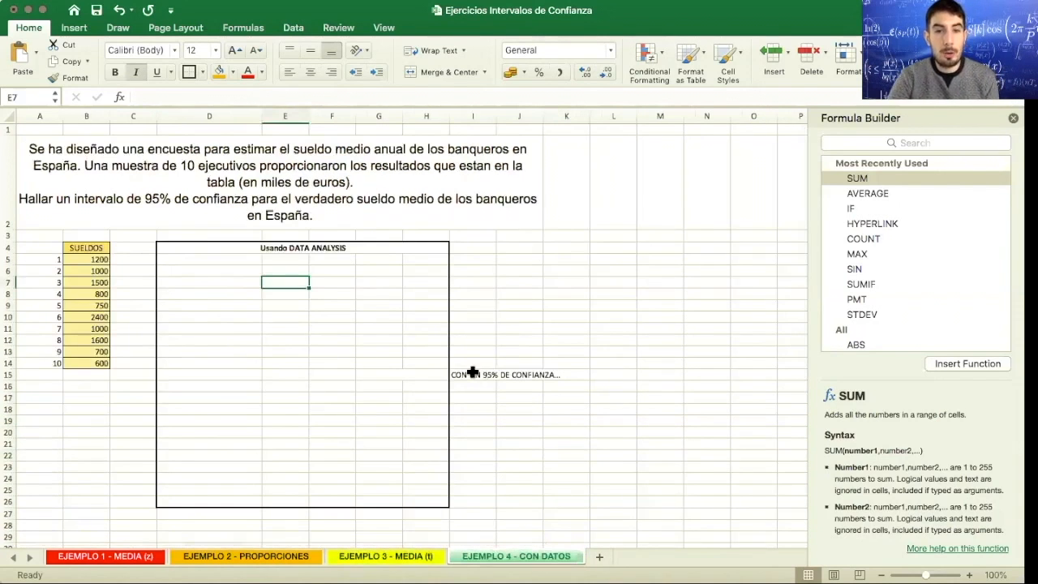
click(473, 373)
key(Delete)
Start the Descriptive Statistics analysis and set its input range to the salaries in B5:B14
click(98, 294)
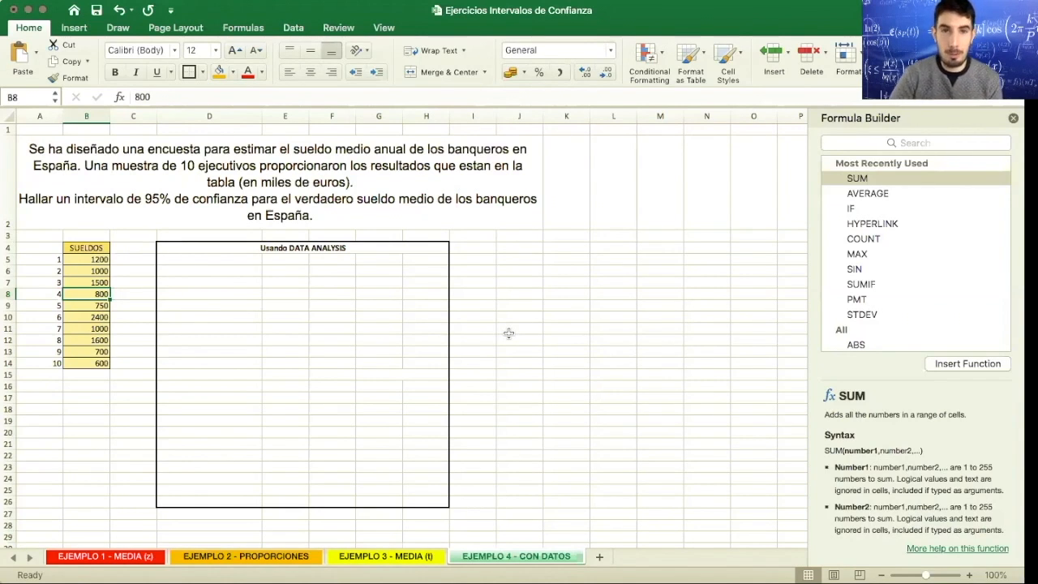
click(292, 29)
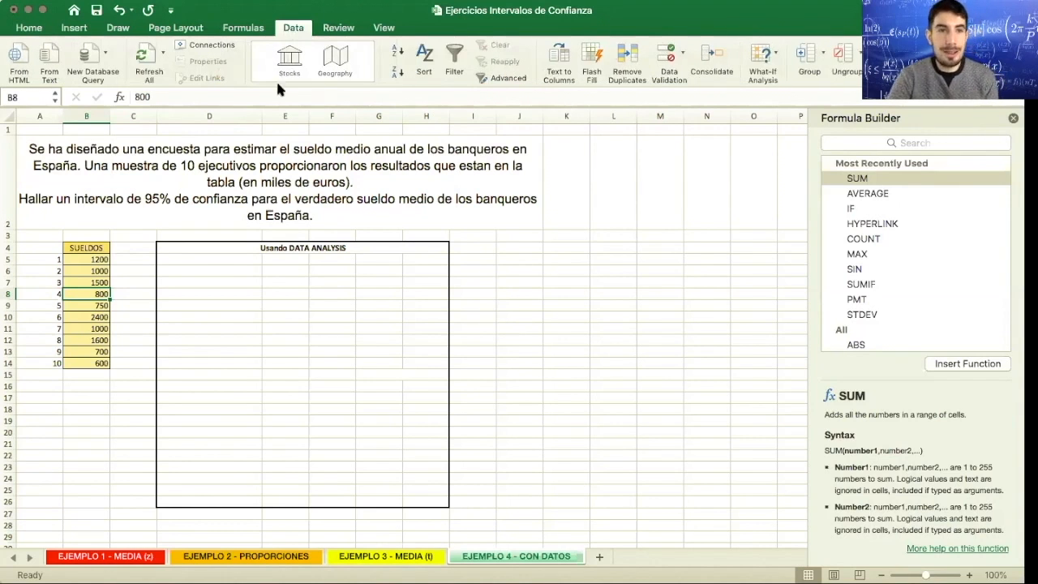
click(980, 47)
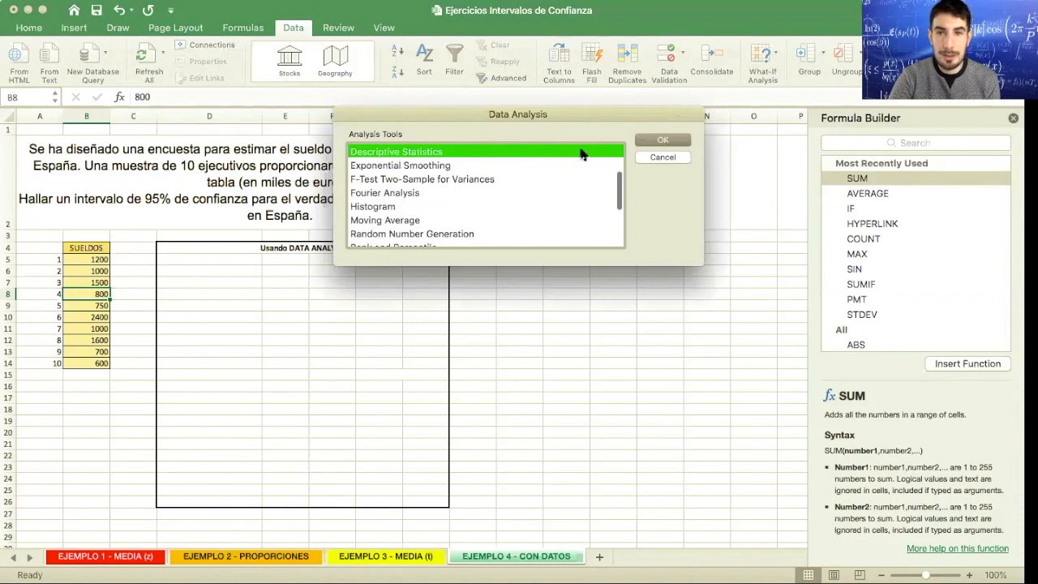
click(663, 141)
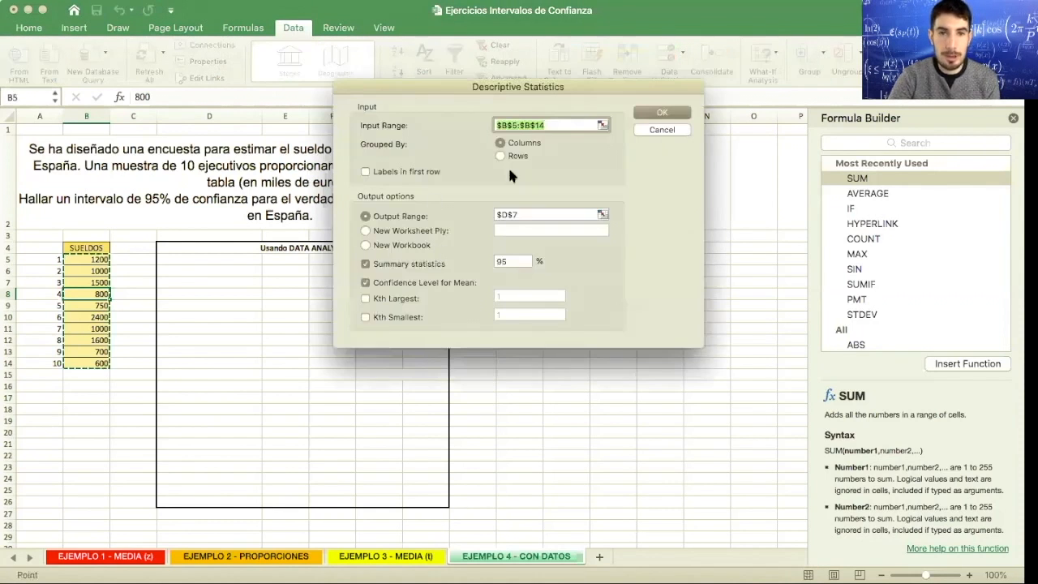
drag(535, 89, 546, 174)
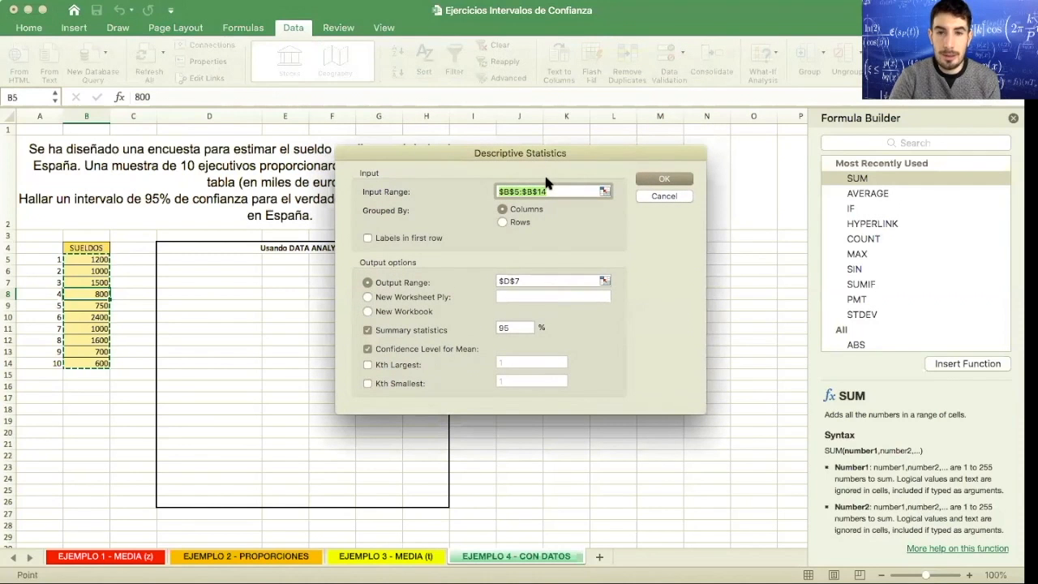
key(BackSpace)
drag(93, 258, 98, 360)
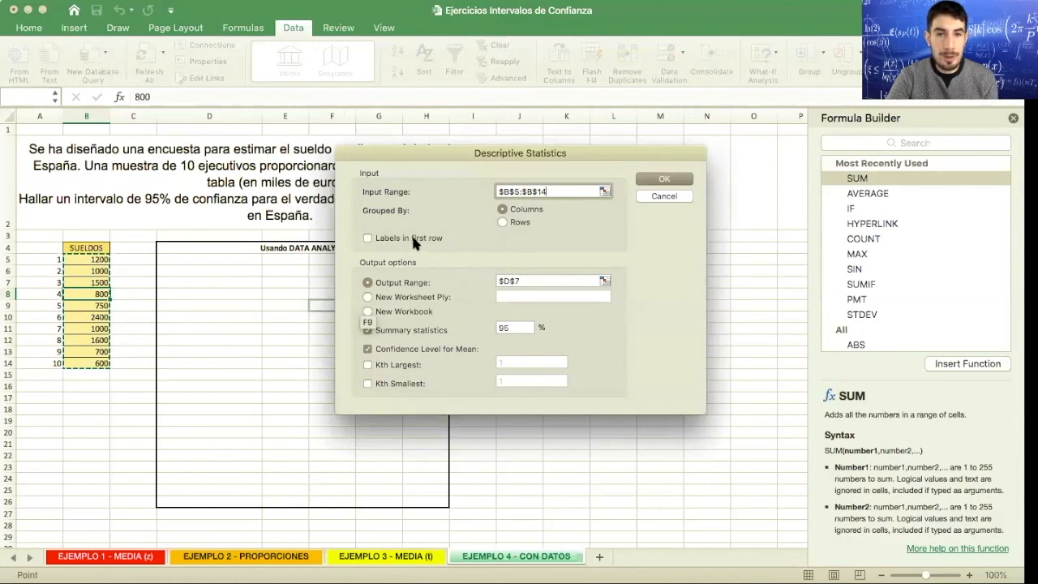
Set the output range to E6, keep summary statistics and the 95% confidence level for the mean, and run the analysis
click(524, 282)
drag(524, 281, 492, 281)
key(BackSpace)
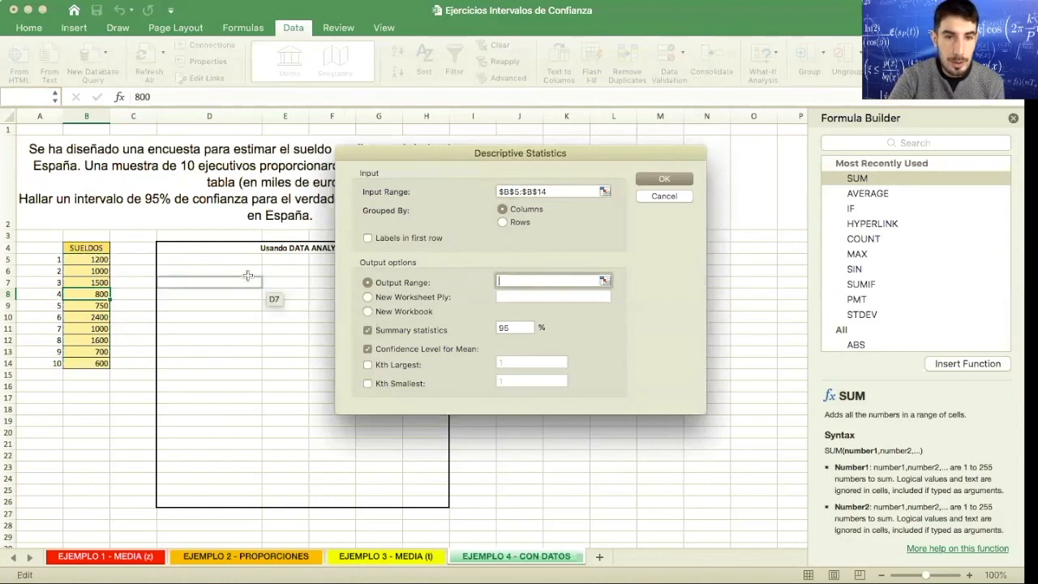
click(272, 271)
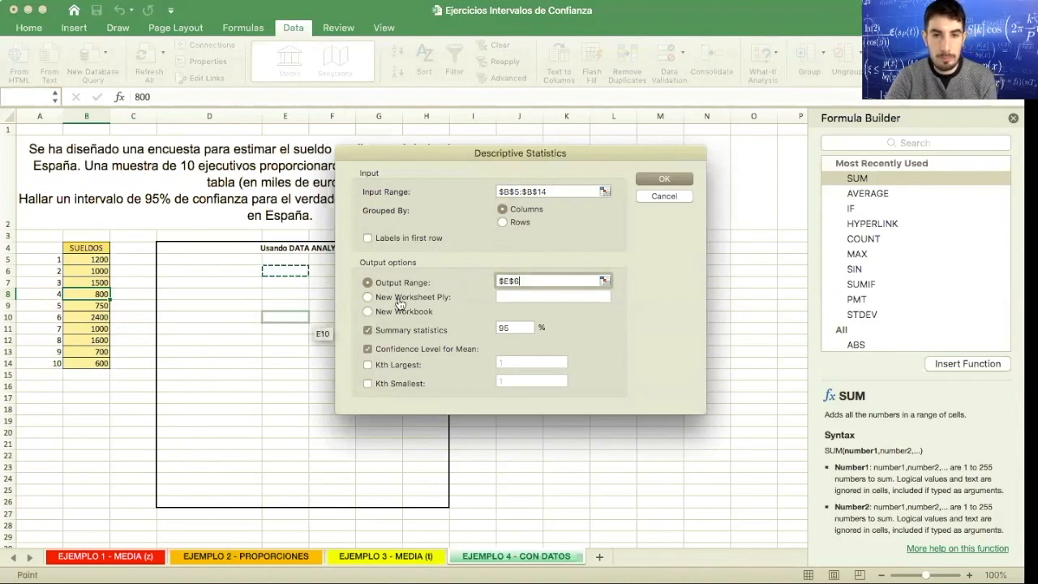
click(398, 333)
click(397, 331)
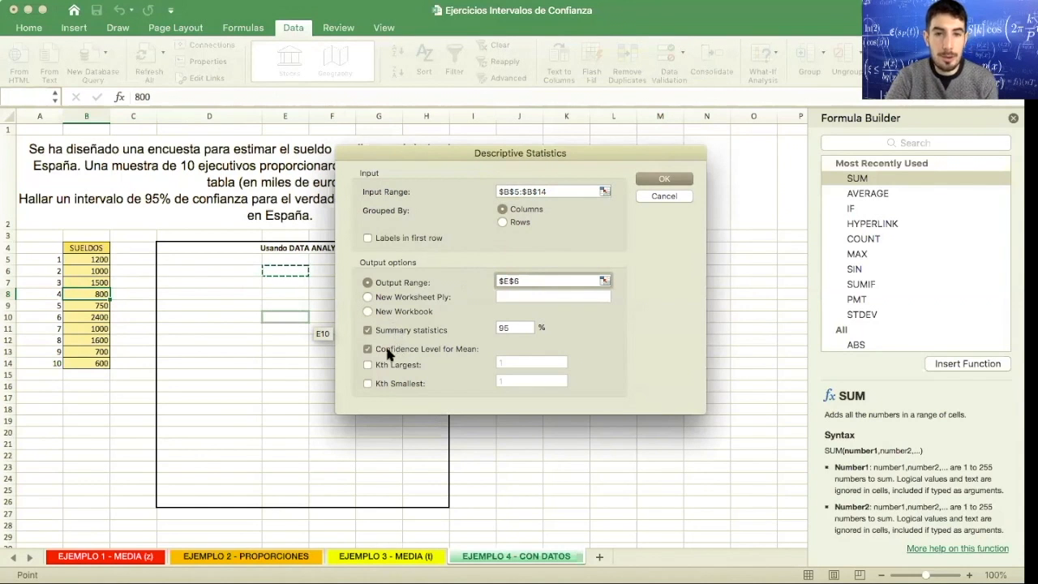
click(516, 328)
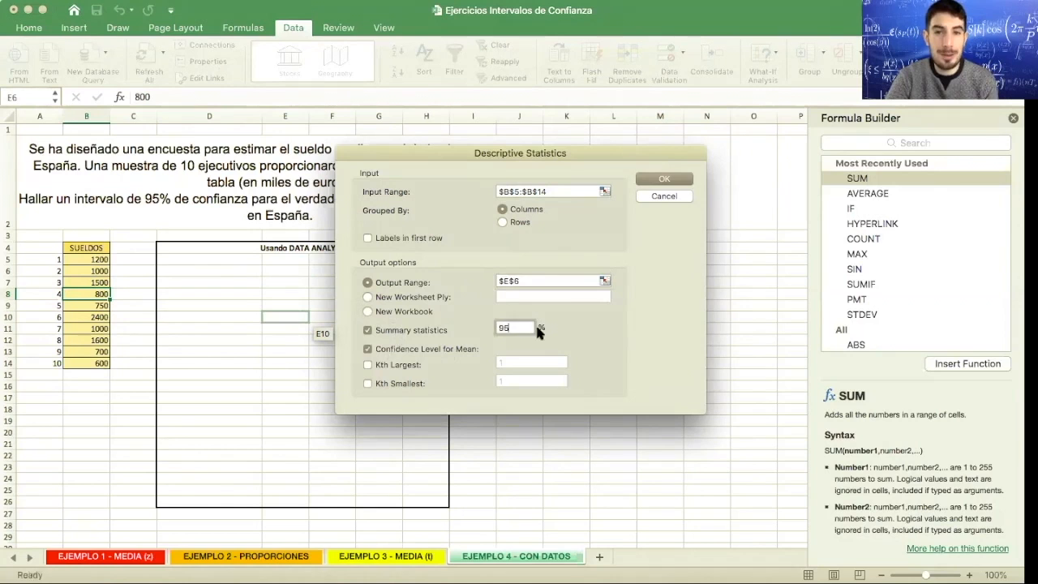
click(682, 180)
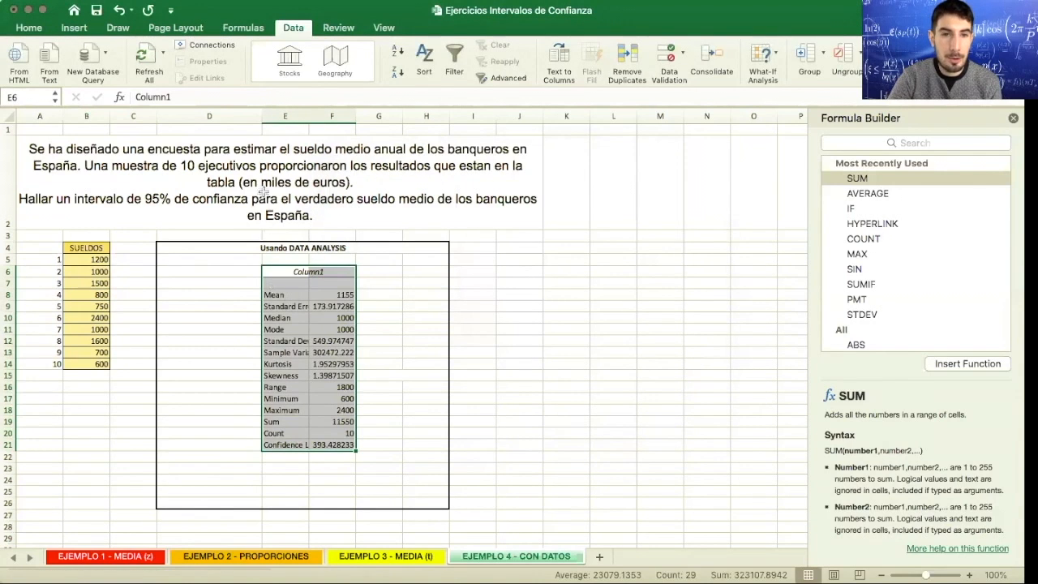
Narrow column D and widen column E so the statistics labels fit
drag(261, 114, 222, 115)
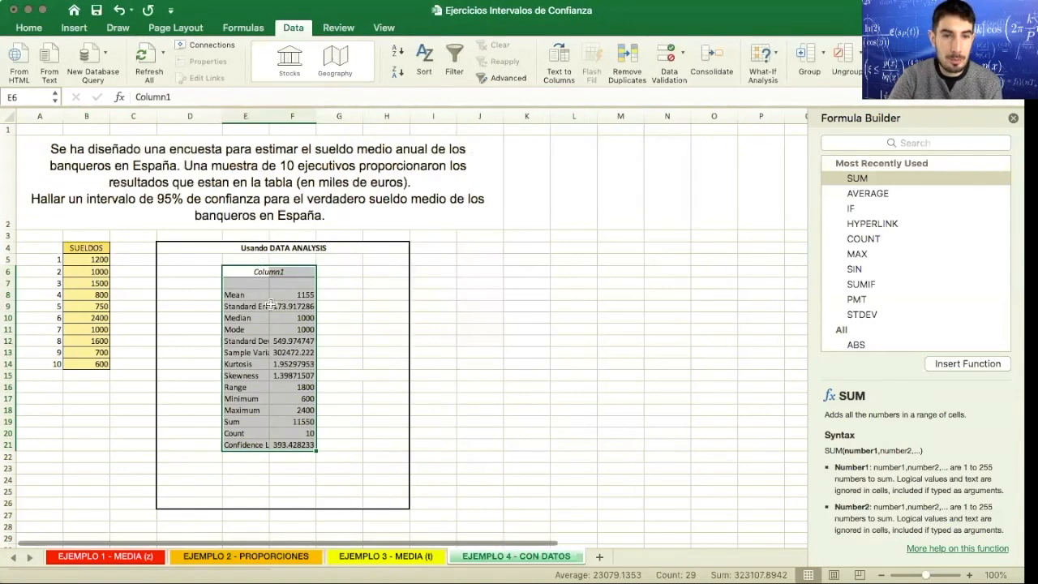
click(293, 306)
Fill the Mean row, E8:F8, with orange
drag(302, 294, 322, 293)
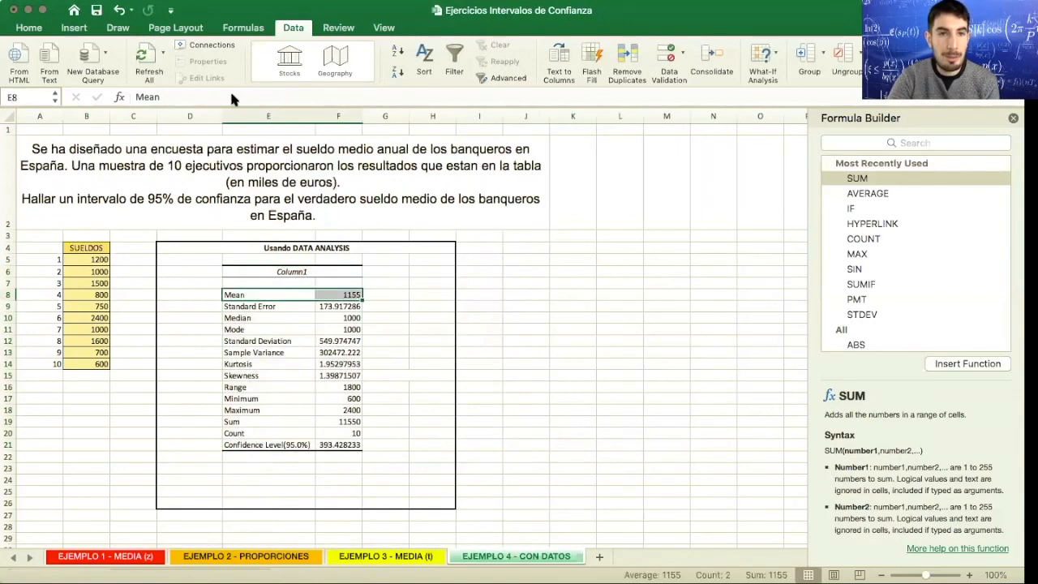
double_click(32, 31)
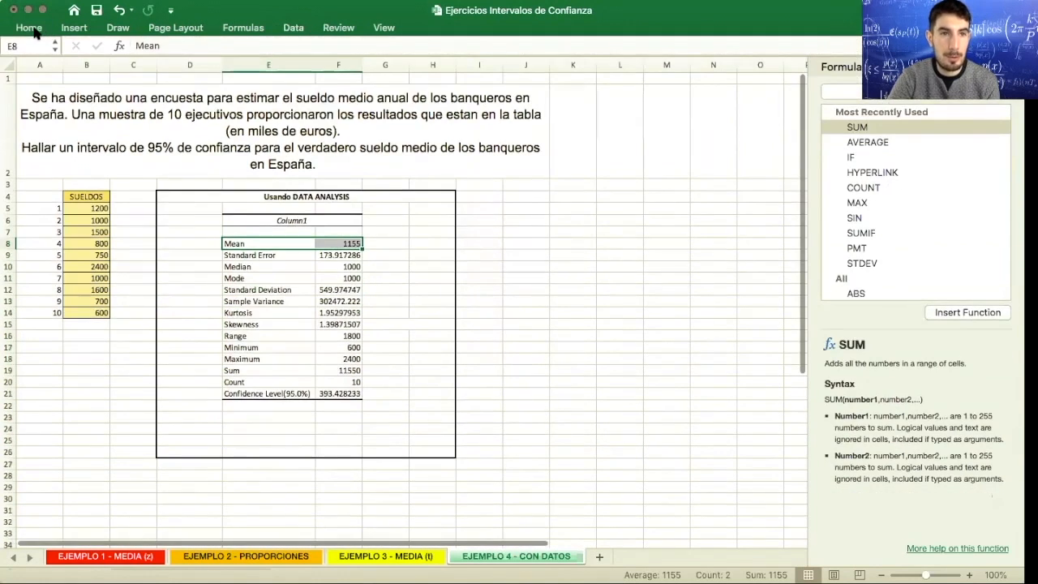
click(34, 32)
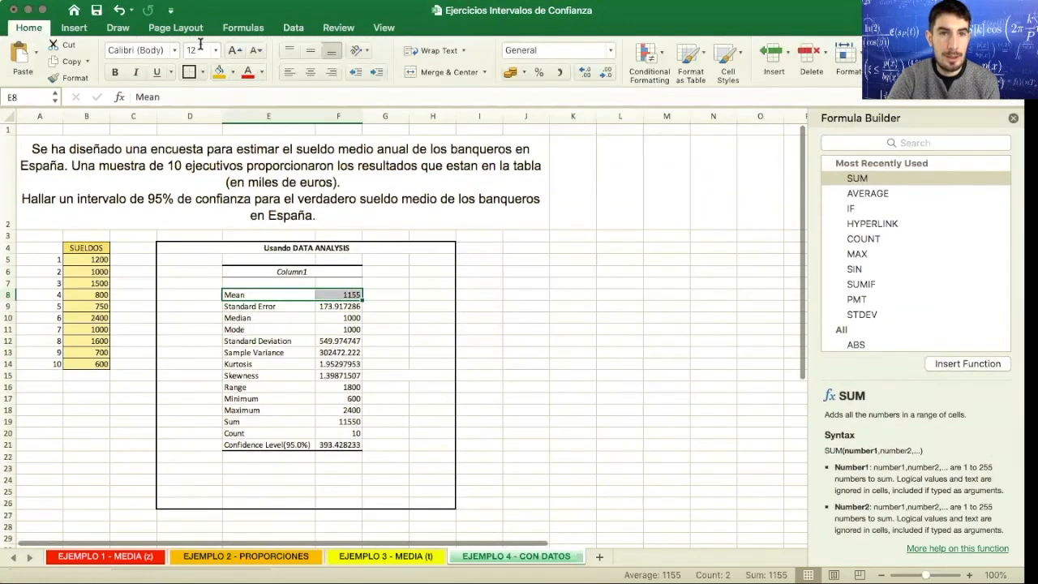
click(220, 72)
click(305, 361)
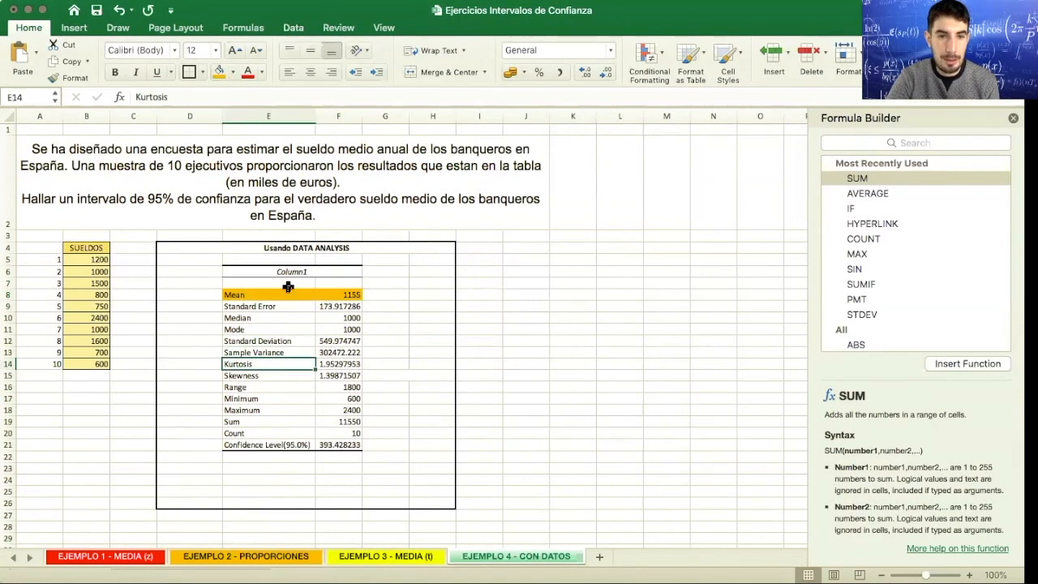
Apply the same orange fill to the Standard Deviation row E12:F12 and the Confidence Level row E21:F21
drag(285, 341, 337, 342)
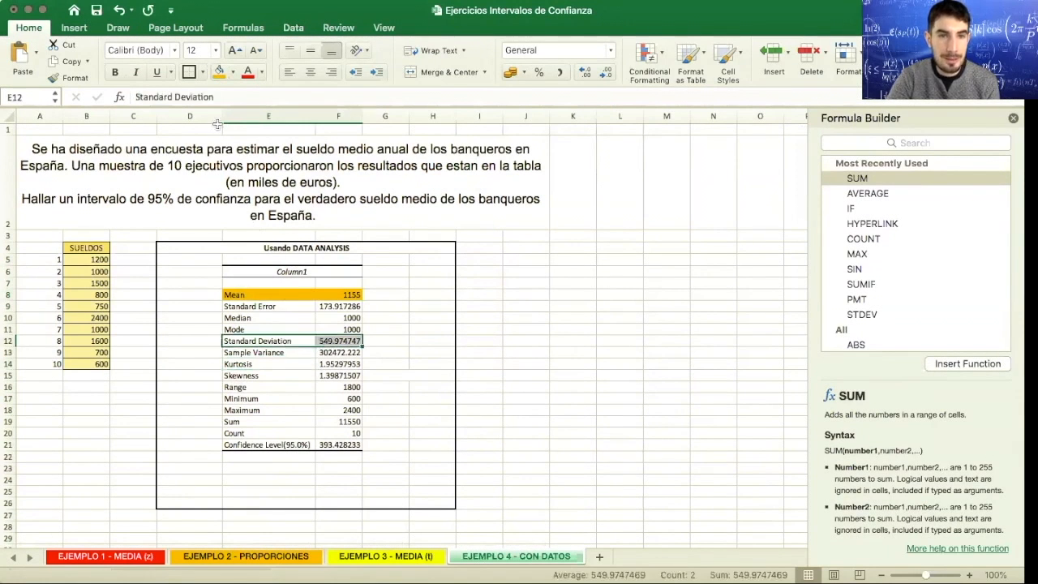
click(219, 72)
click(256, 397)
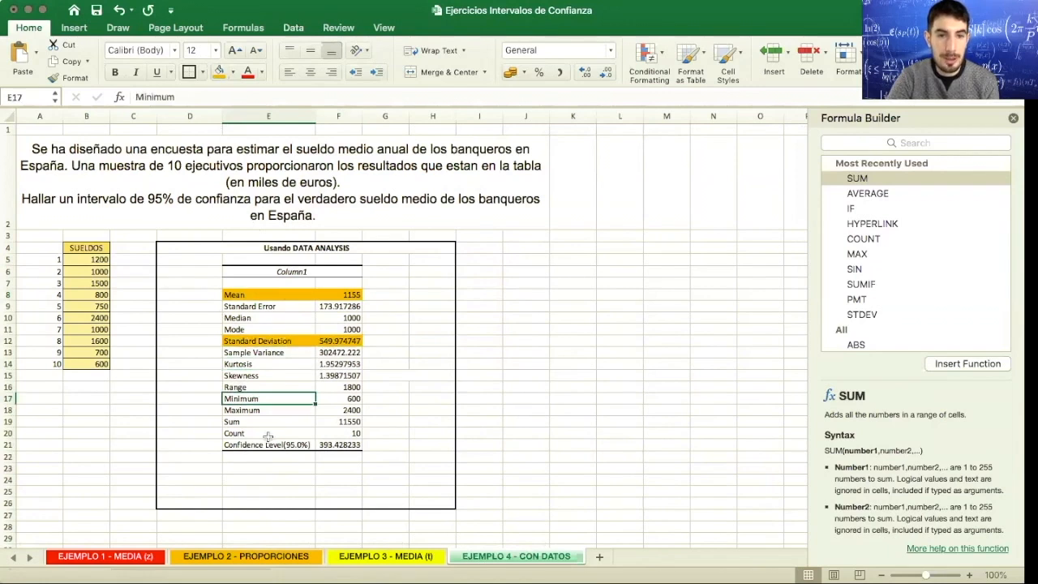
click(289, 444)
drag(289, 443, 342, 445)
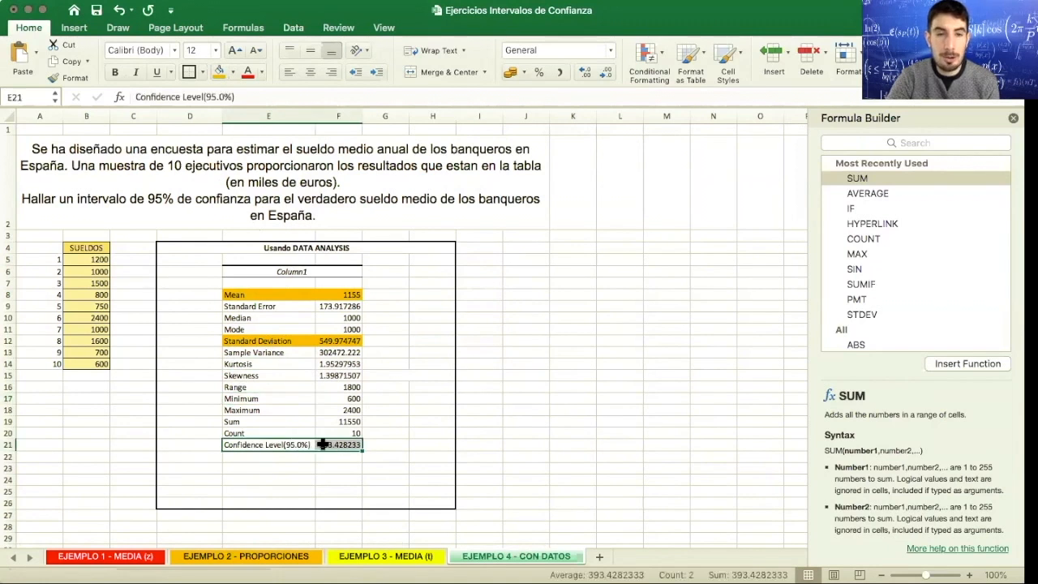
click(219, 71)
click(388, 489)
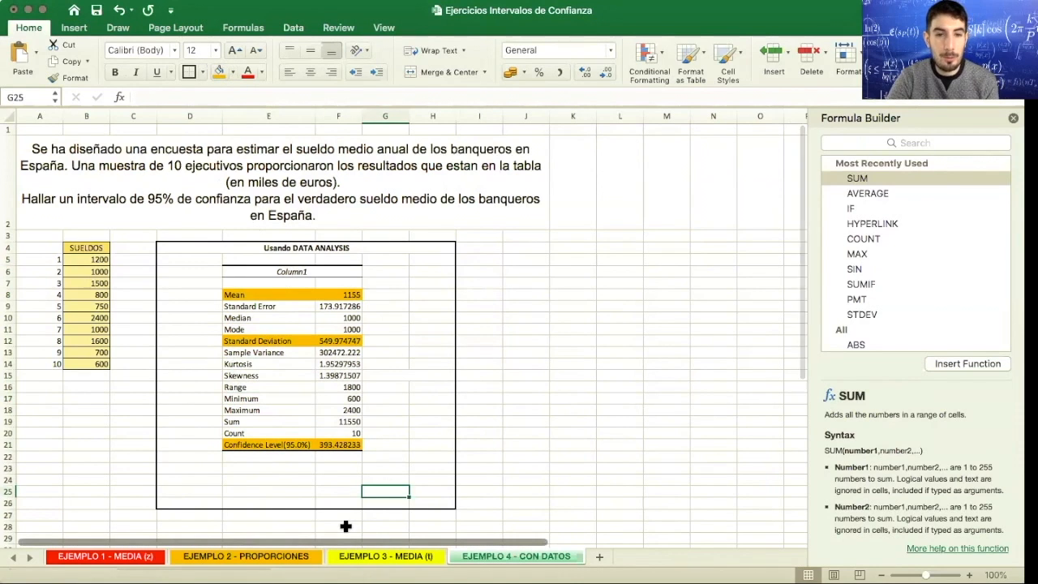
Label E24 INTERVALO and calculate the lower limit in F24 as the mean minus the confidence level, =F8-F21
click(245, 480)
text(INTERVALO)
key(Tab)
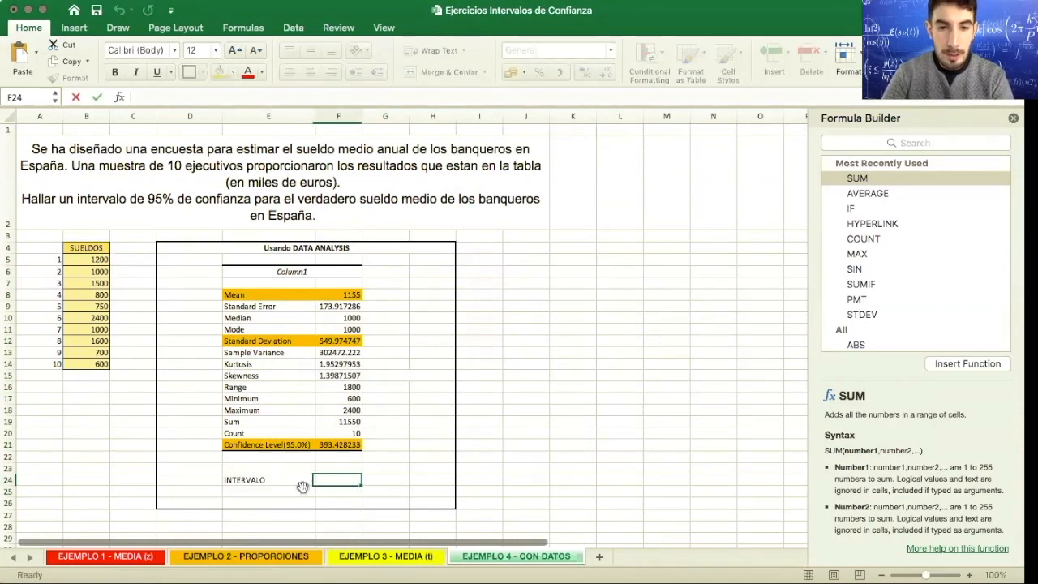
text(=)
click(334, 294)
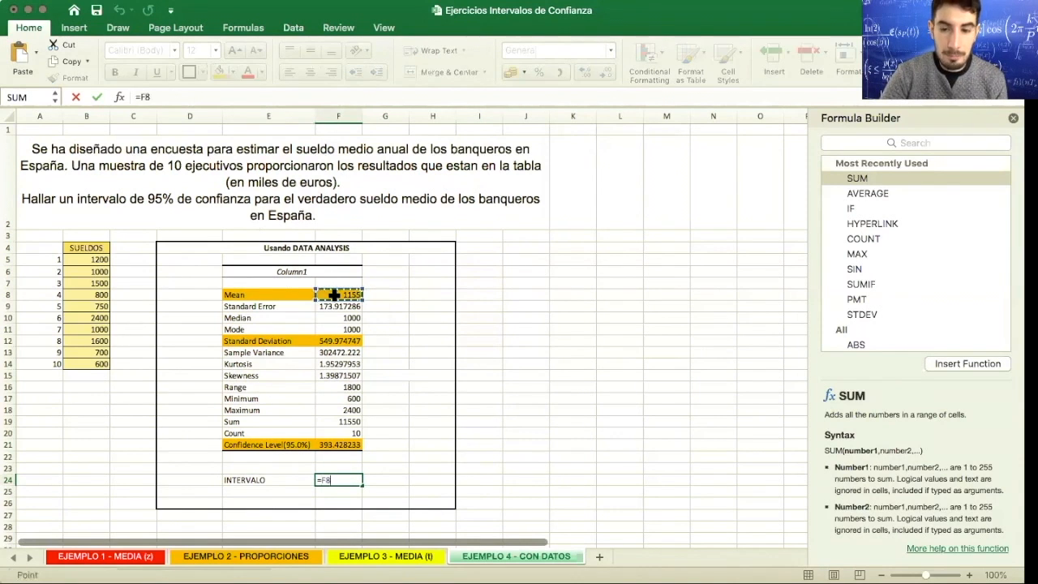
text(-)
click(348, 443)
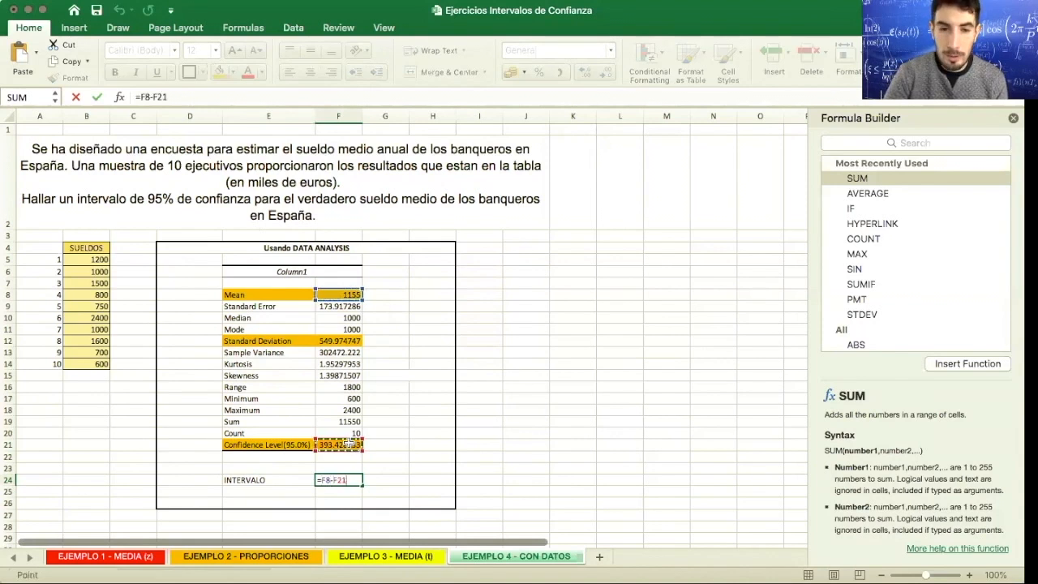
key(Return)
Calculate the upper limit in G24 as the mean plus the confidence level, =F8+F21
key(Left)
key(Up)
key(Right)
key(Right)
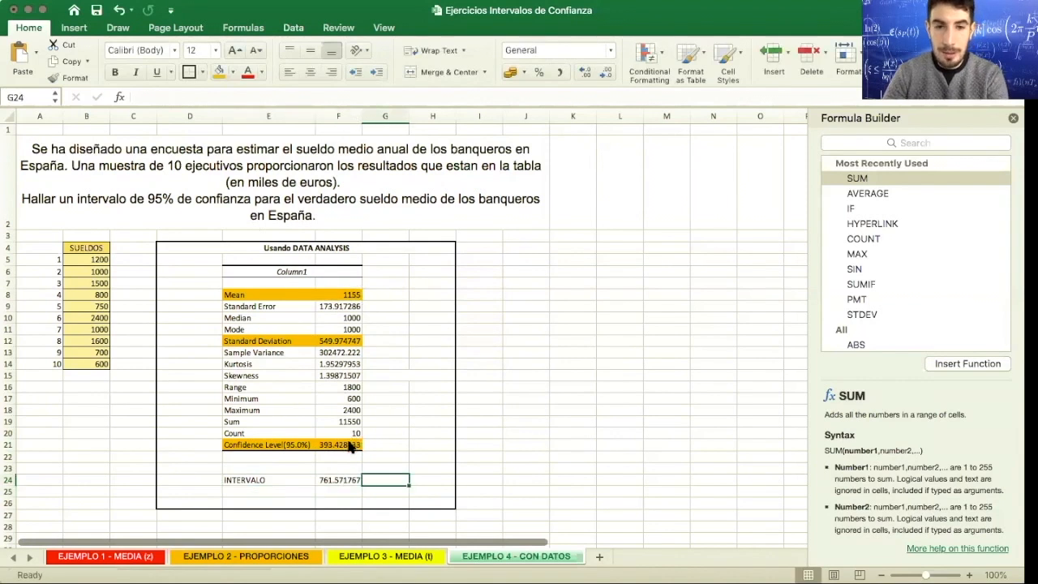
text(=)
click(339, 296)
text(+)
click(340, 446)
key(Return)
Show the interval limits with one decimal and fill the INTERVALO row, E24:G24, with orange
drag(273, 479, 389, 481)
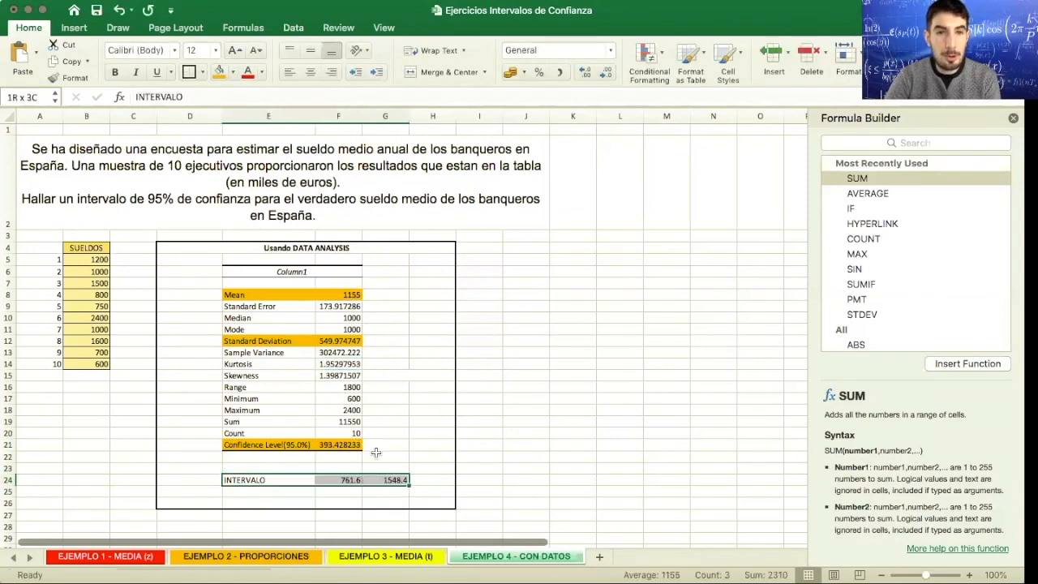
click(219, 71)
click(393, 320)
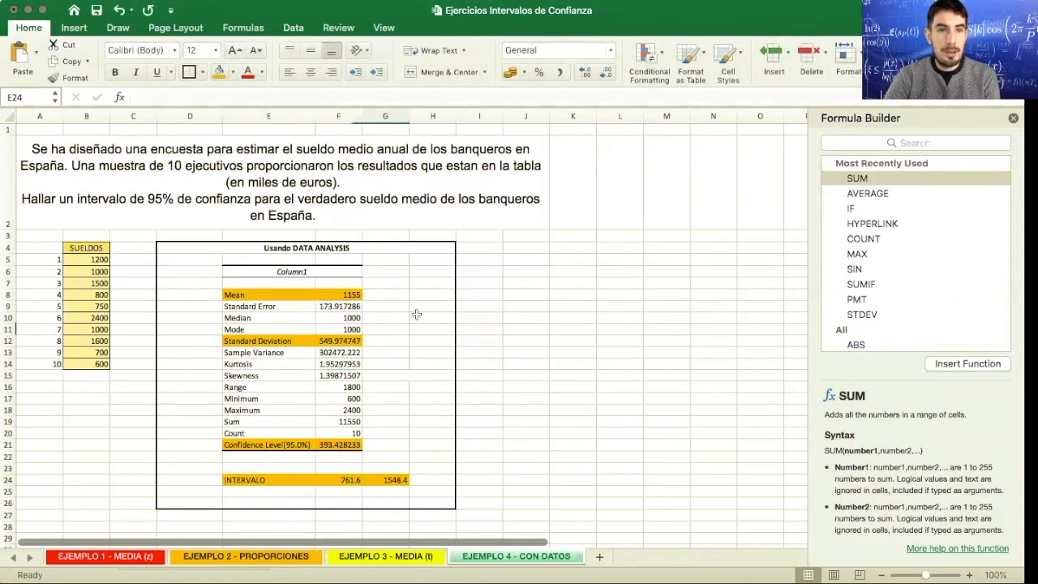
click(550, 326)
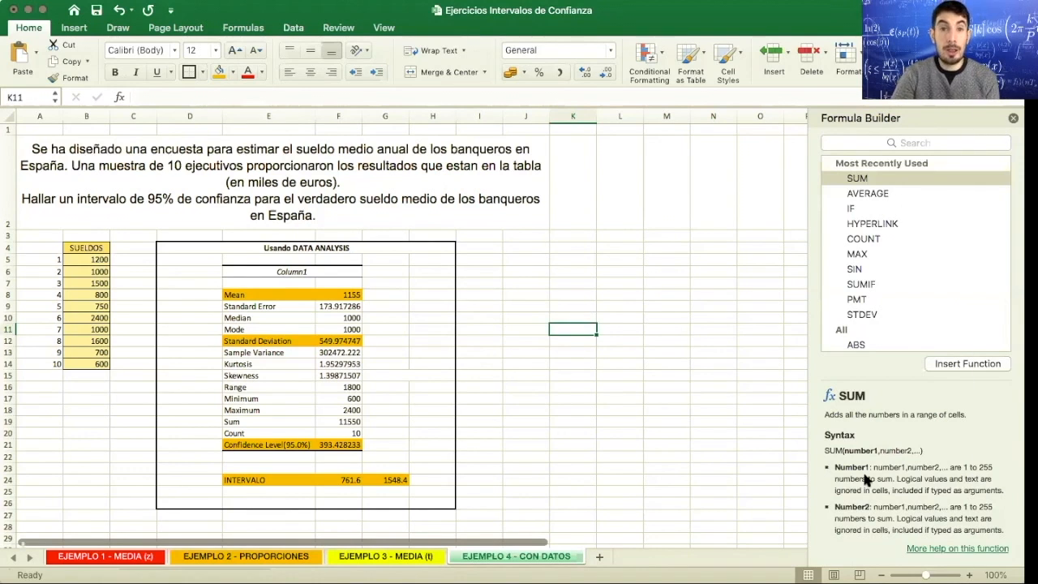
Review the solved examples on the EJEMPLO 1, 2 and 3 sheets and return to EJEMPLO 4 - CON DATOS
click(112, 557)
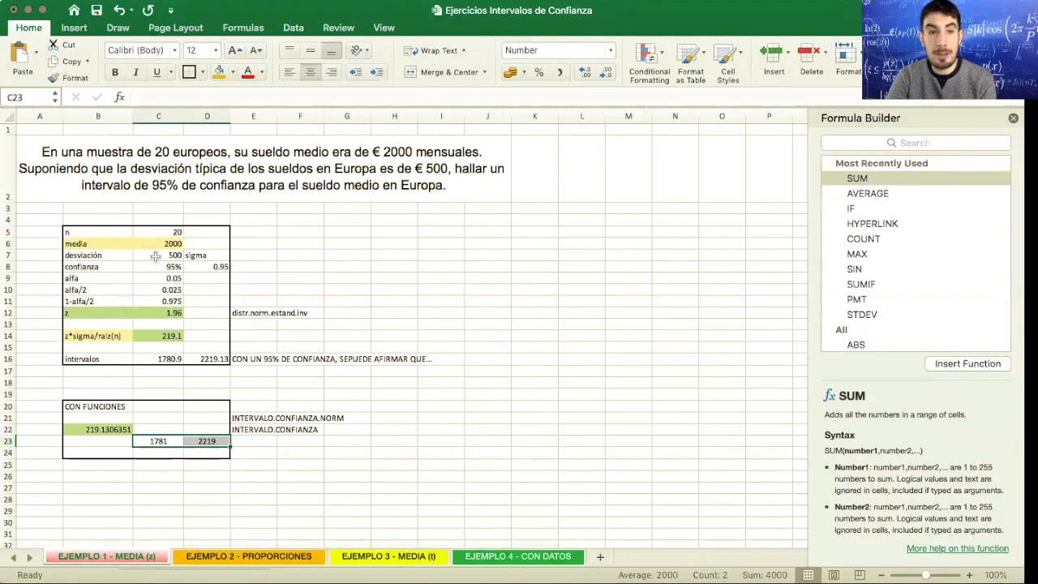
click(240, 558)
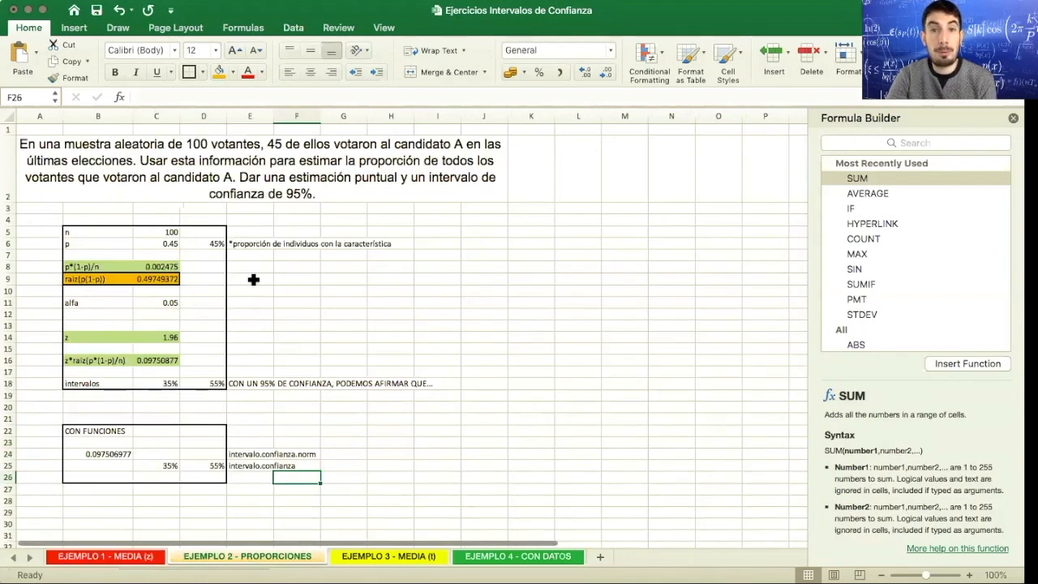
click(367, 558)
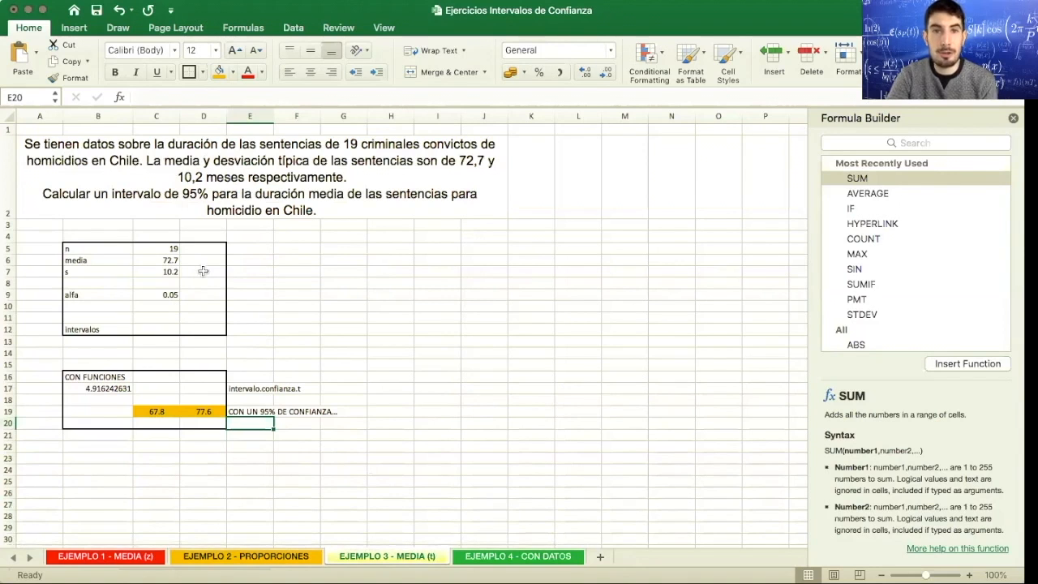
click(504, 558)
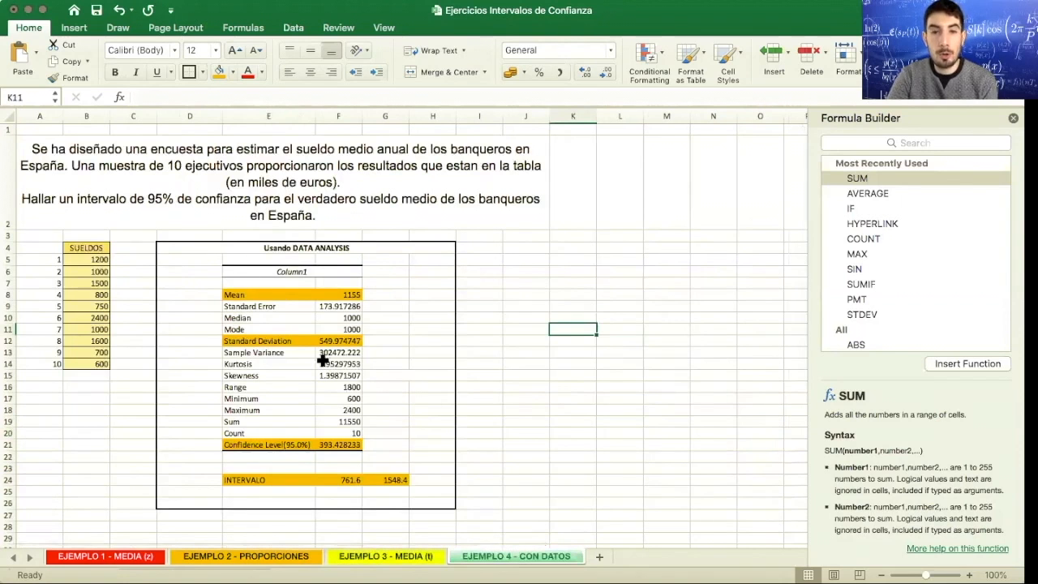